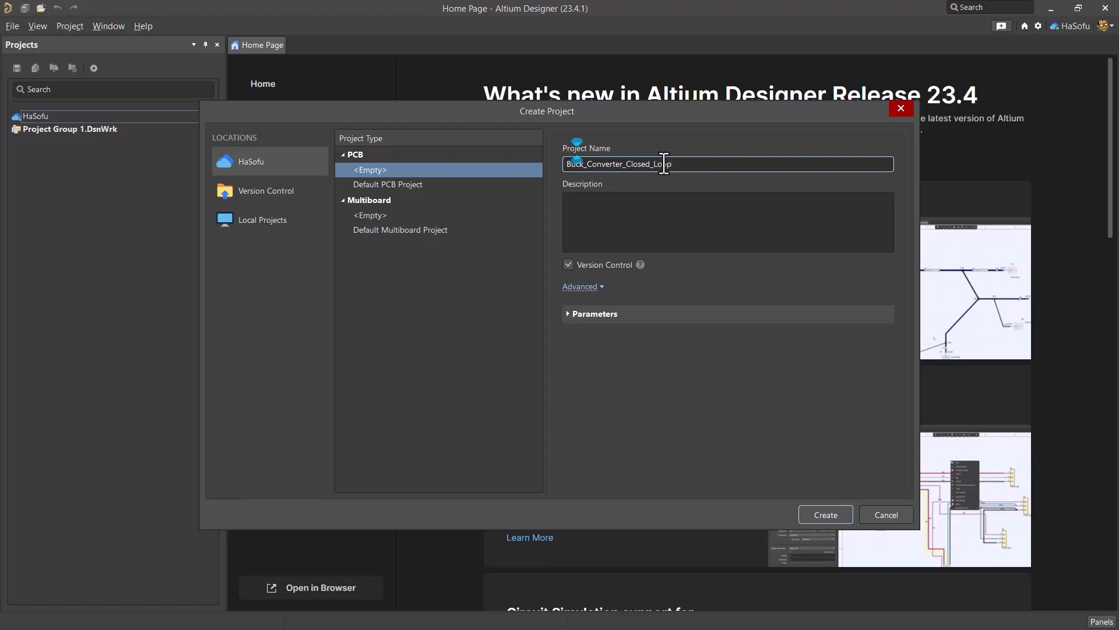
- Name the empty PCB project Buck_Converter_Closed_Loop_300kHz_3Vout and create it
text(_300K)
text(Hz_)
text(20)
key(BackSpace)
key(BackSpace)
text(3Vout)
click(742, 204)
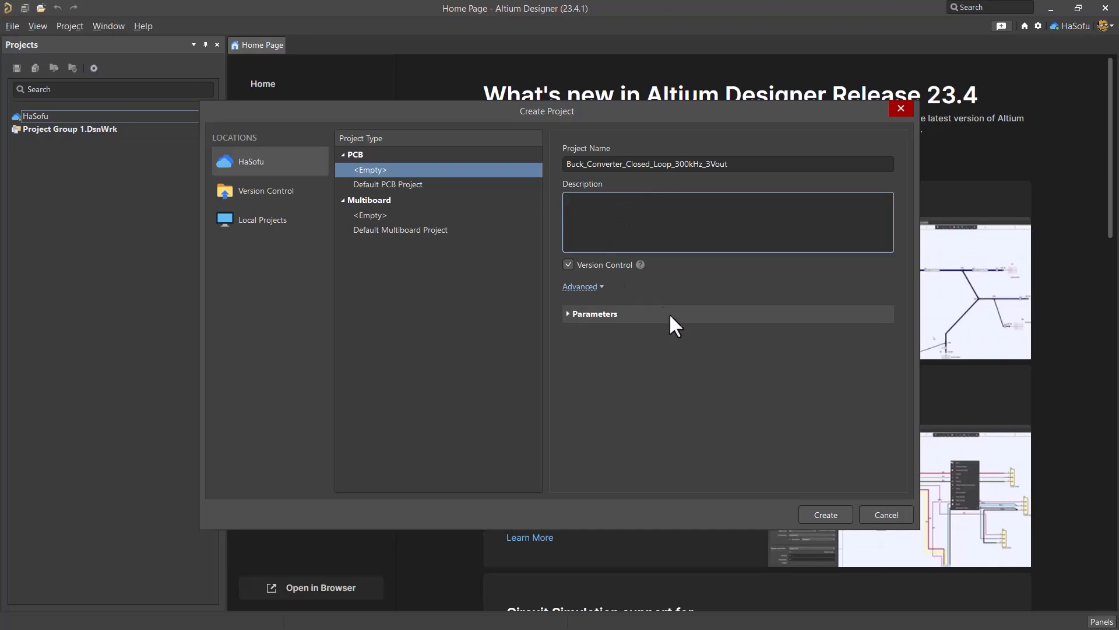
click(826, 513)
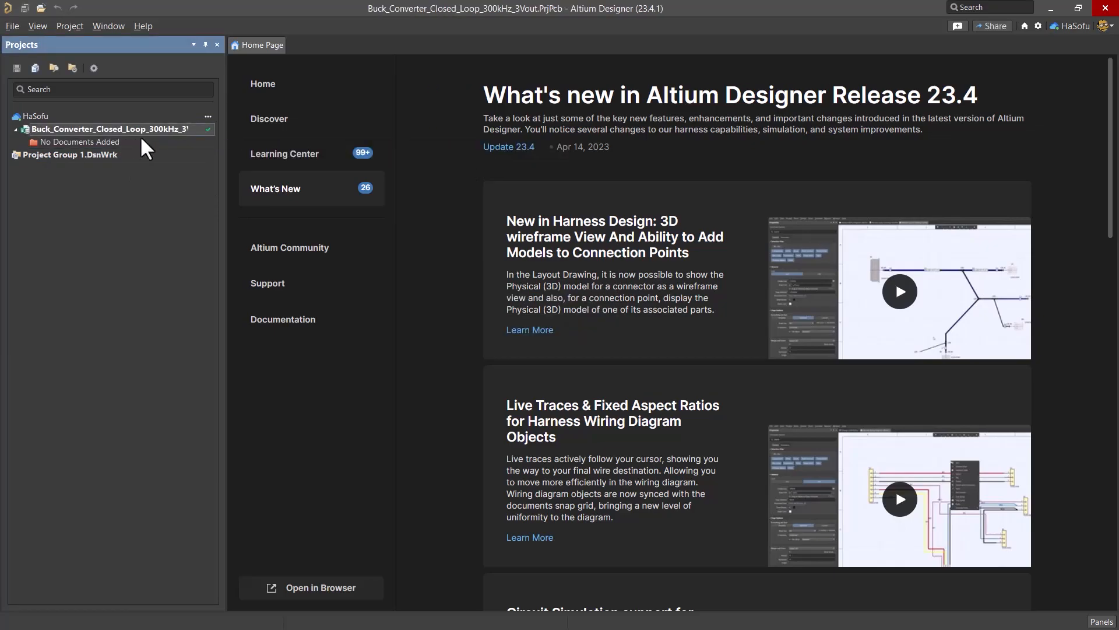
- Add a new schematic document to the Buck_Converter_Closed_Loop_300kHz_3Vout project
right_click(121, 132)
mouse_move(245, 167)
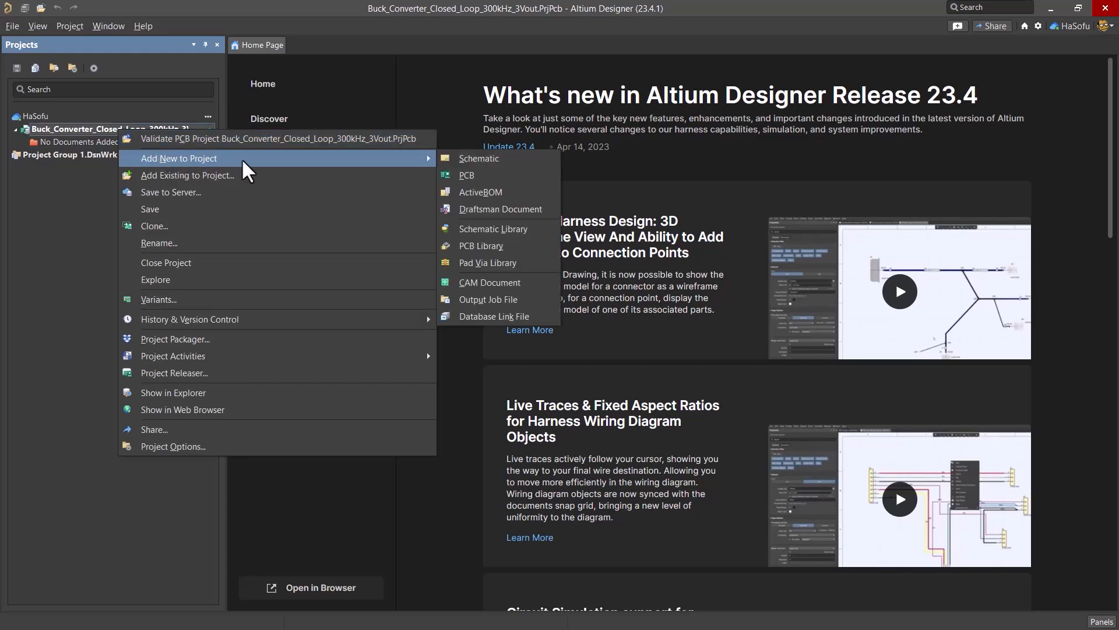
click(461, 161)
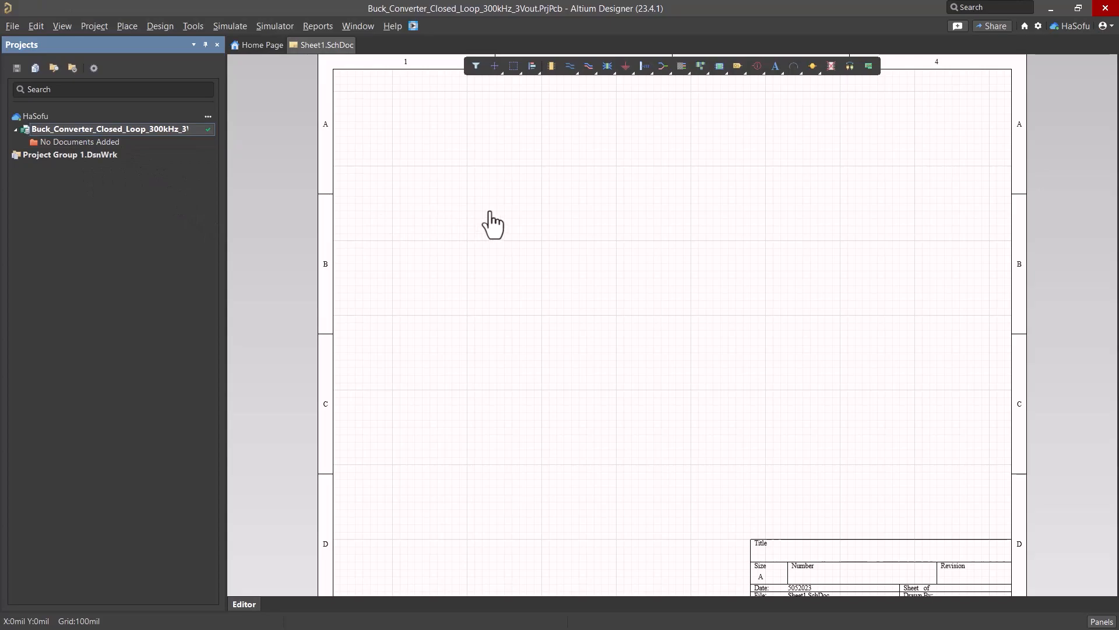
- Save the new schematic sheet as Buck_Converter_Closed_Loop_300kHz_3Vout in the project folder
key(ctrl+s)
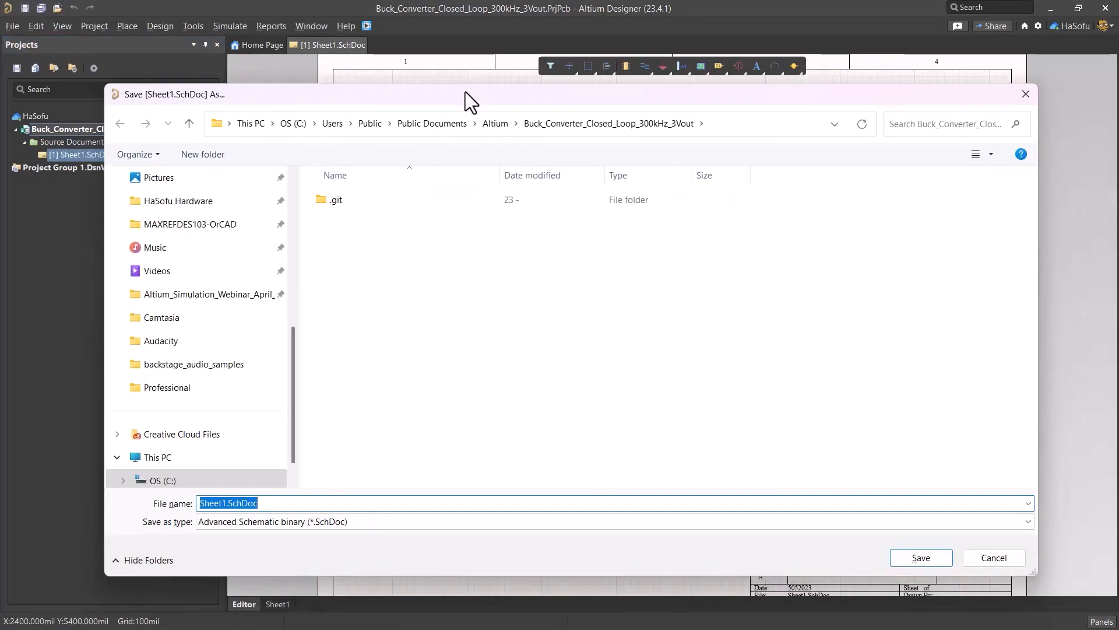
text(B)
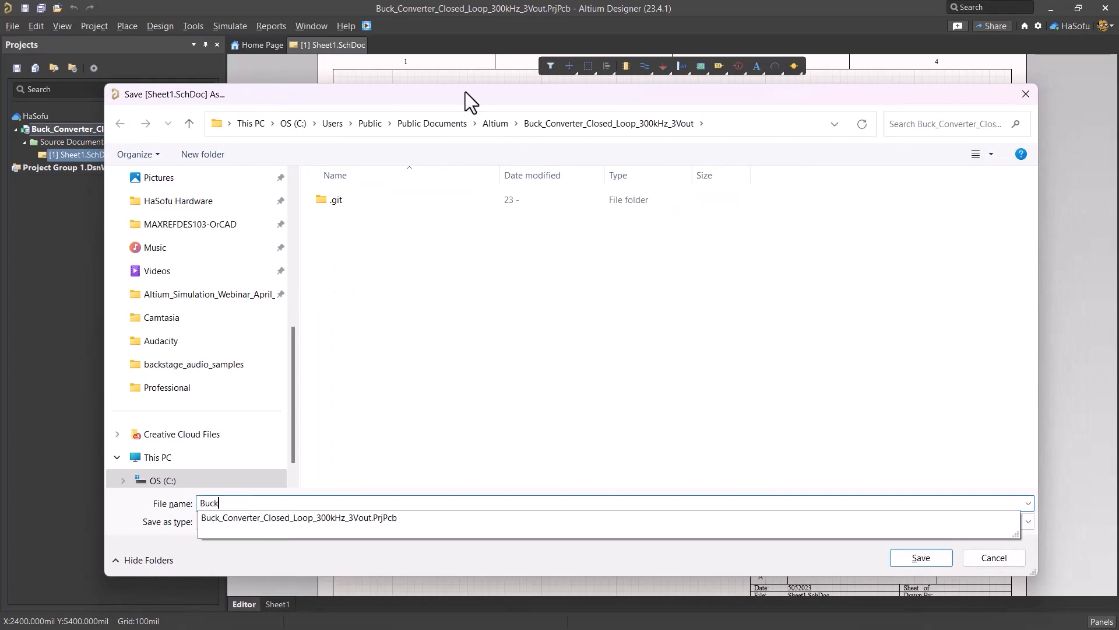
text(uck)
key(Down)
key(BackSpace)
key(BackSpace)
key(BackSpace)
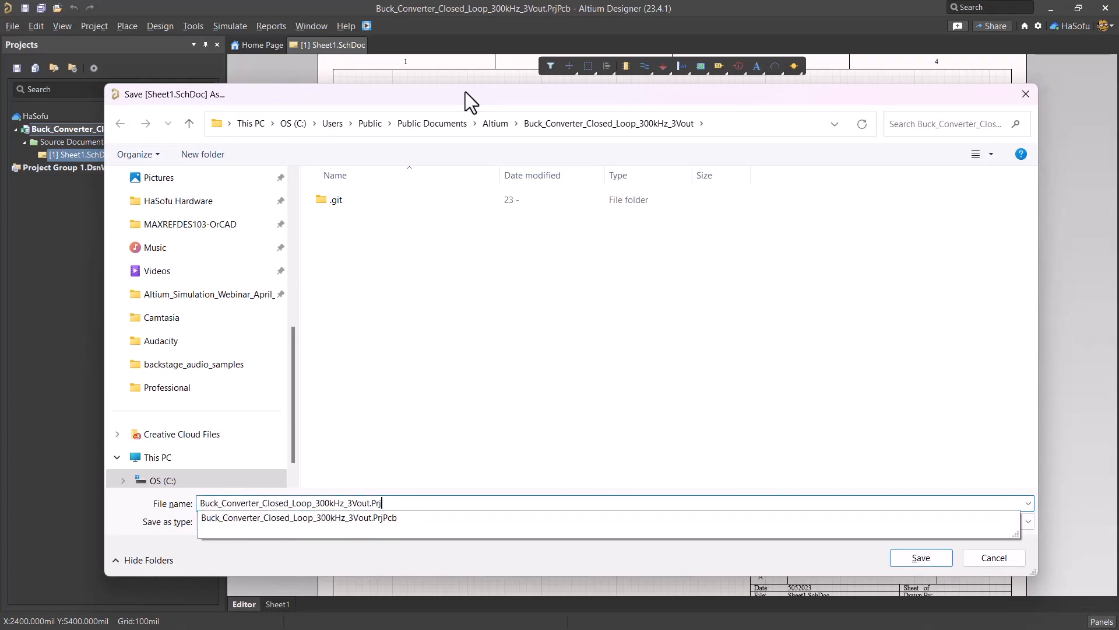
key(Return)
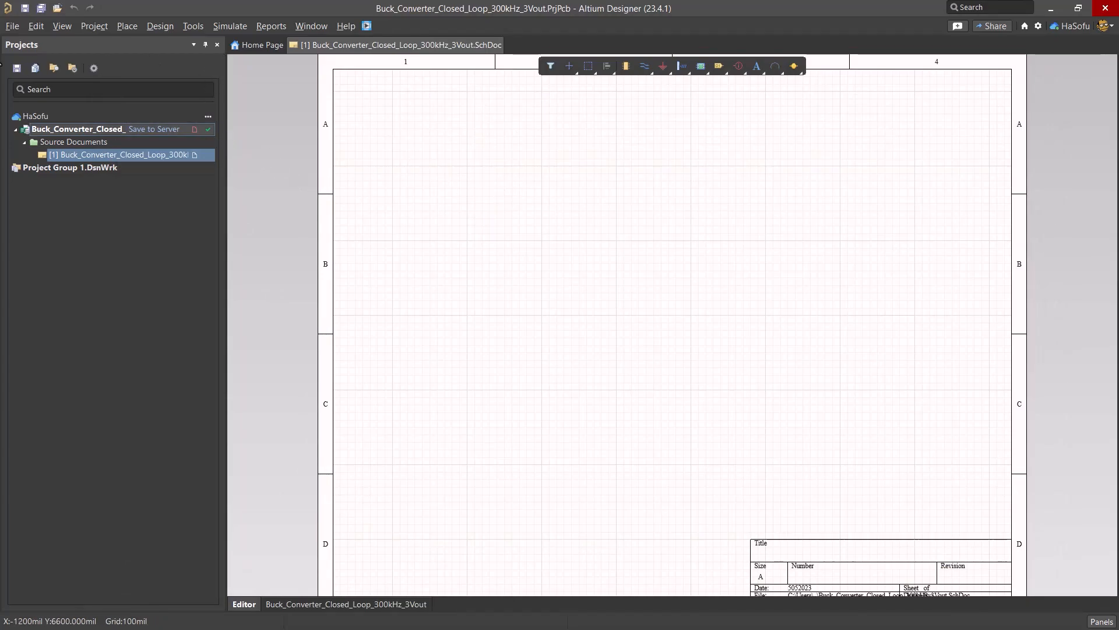
- Save all project documents and save the project to the server with the comment "saved empty project"
click(41, 7)
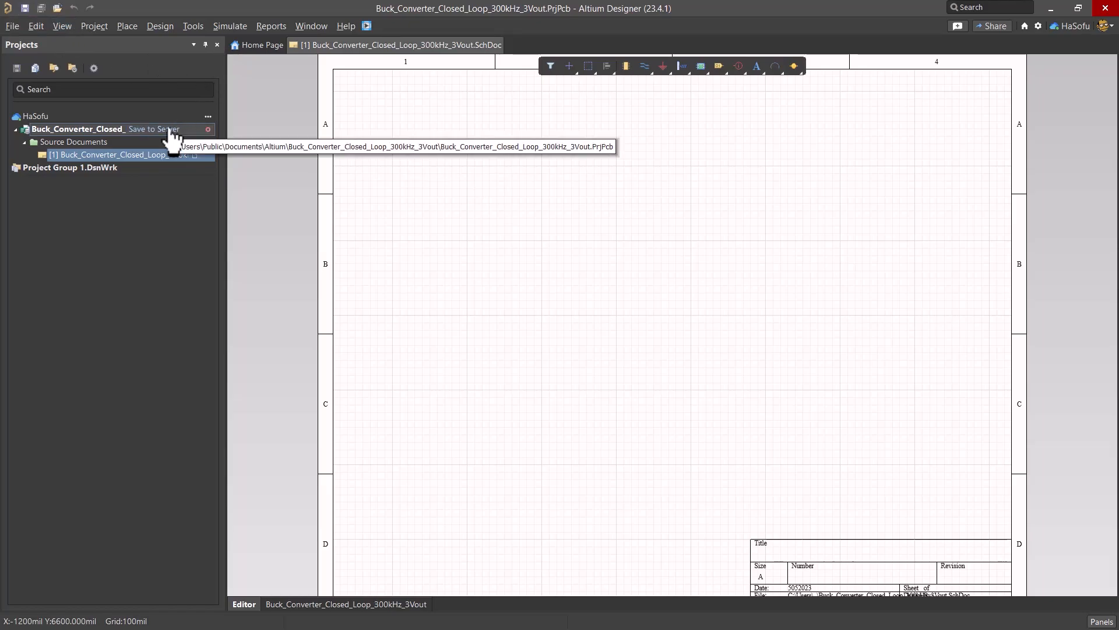
click(514, 470)
text(save)
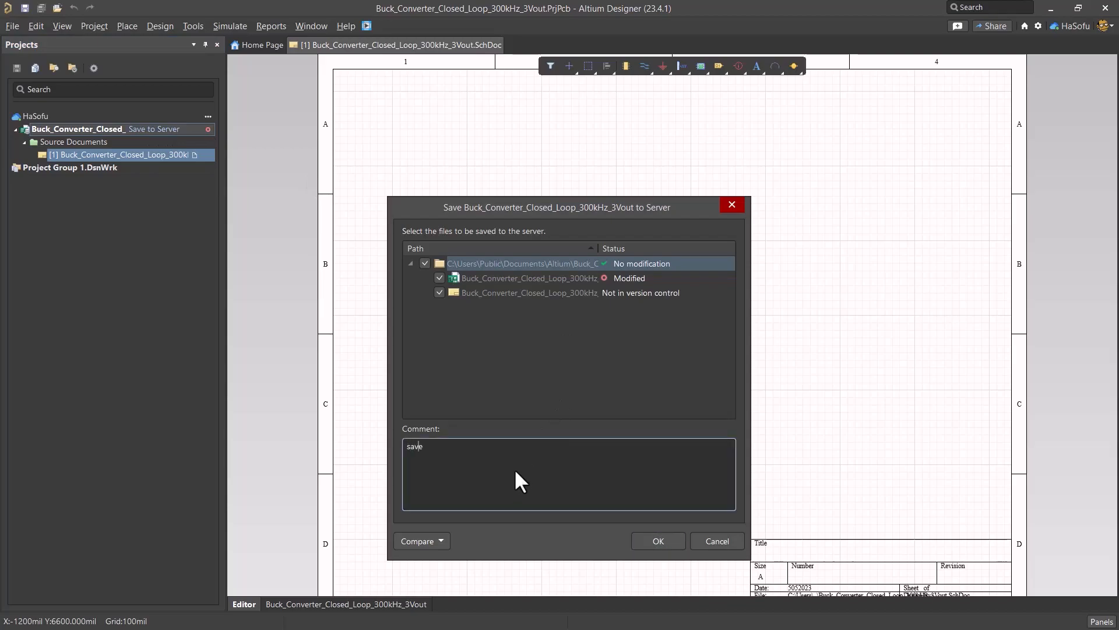
text(d emptoy)
key(BackSpace)
key(BackSpace)
key(BackSpace)
text(y project)
click(671, 539)
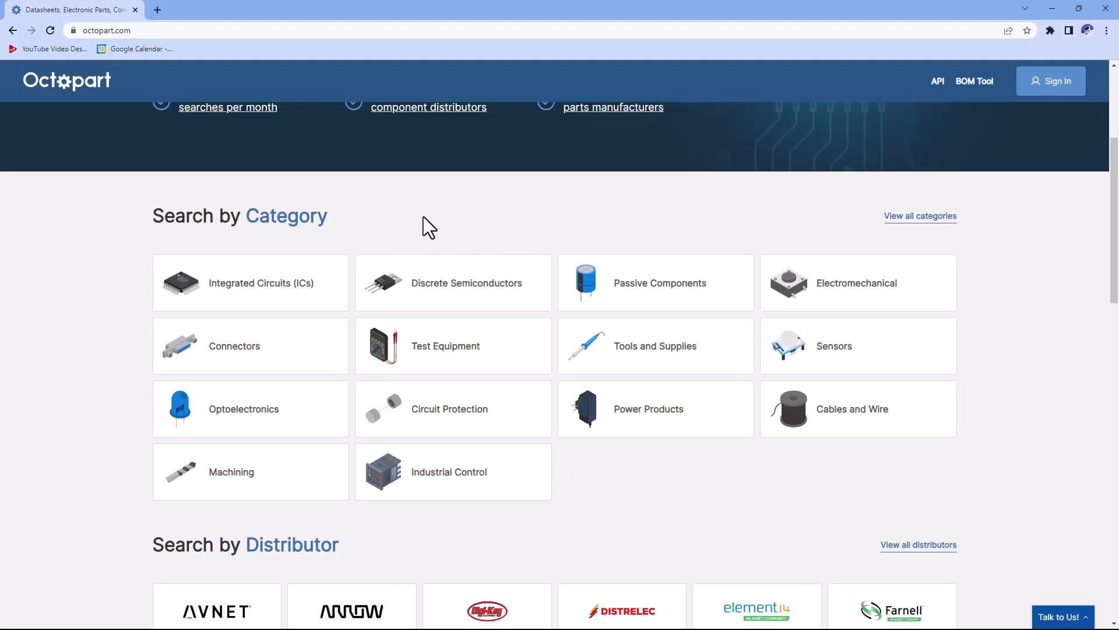
- Switch to the Octopart website, look over the homepage's part categories and distributors, and open the Integrated Circuits (ICs) category
scroll(437, 215, down, 2)
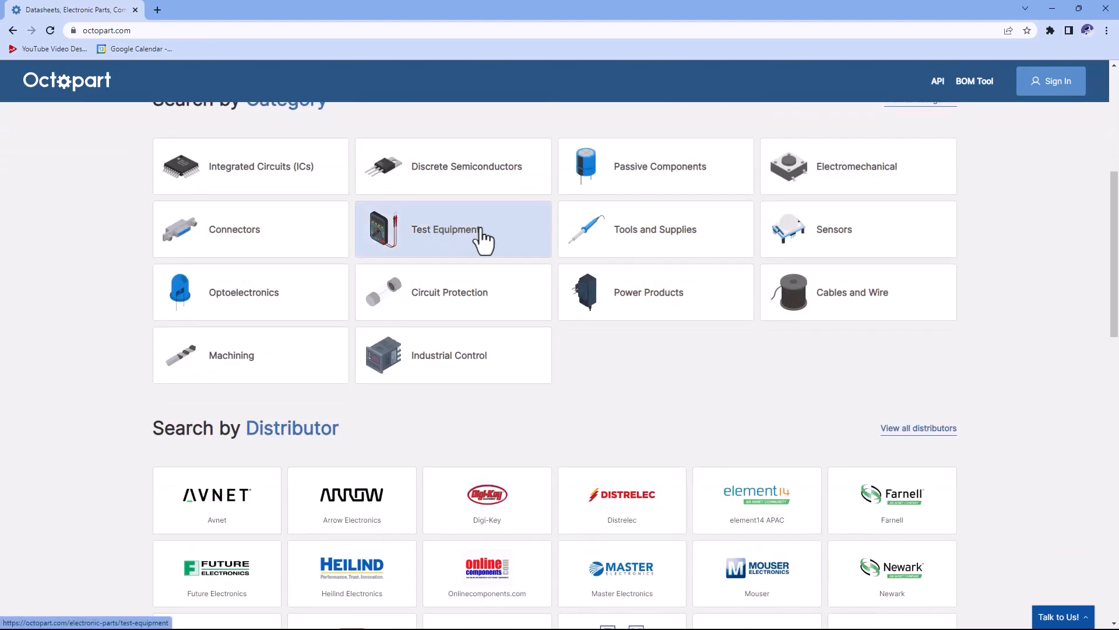
scroll(657, 260, down, 3)
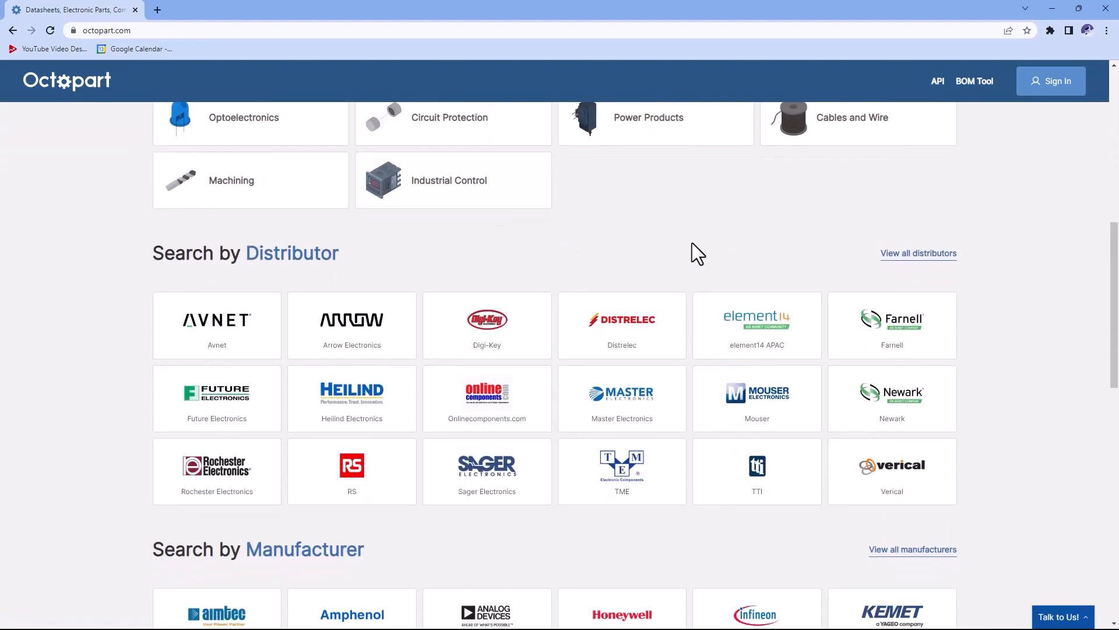
scroll(765, 280, up, 8)
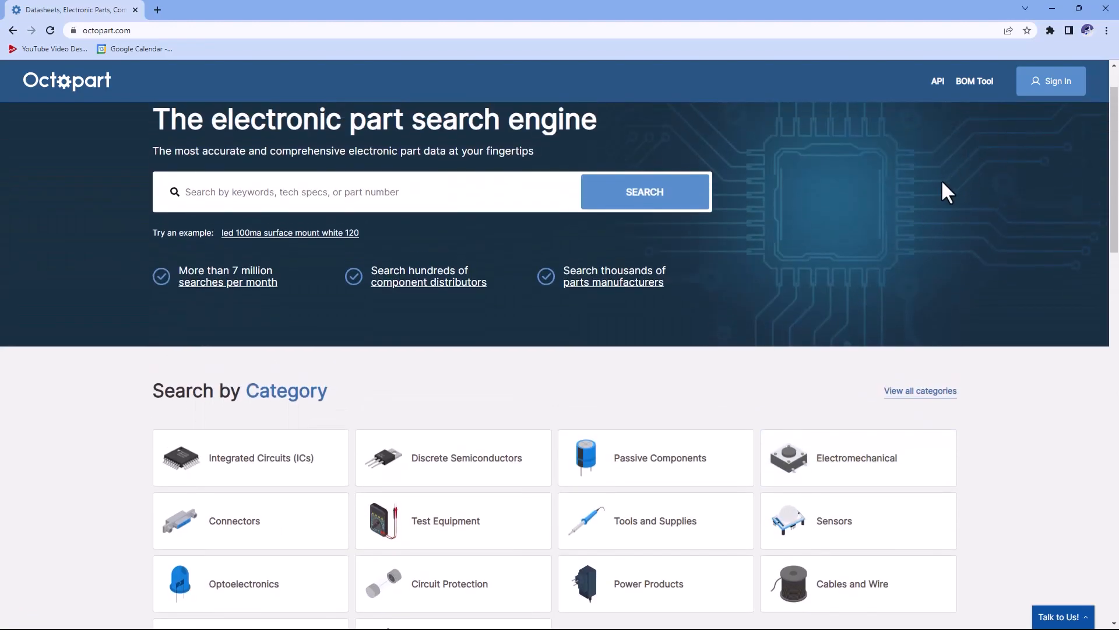
scroll(890, 236, up, 1)
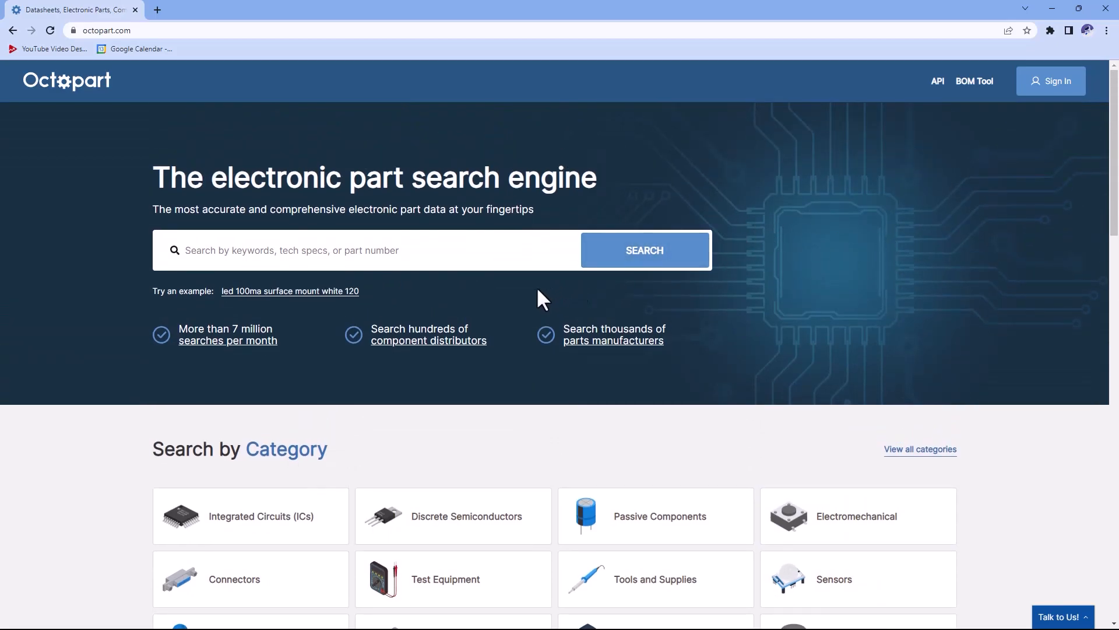
scroll(541, 297, down, 2)
scroll(546, 299, down, 2)
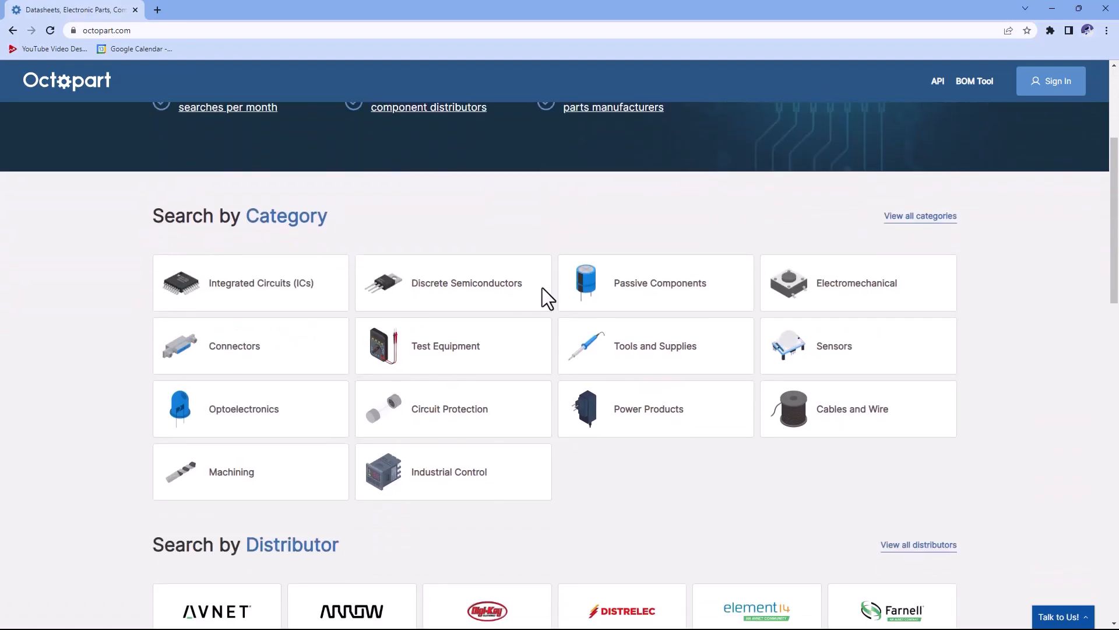
click(272, 292)
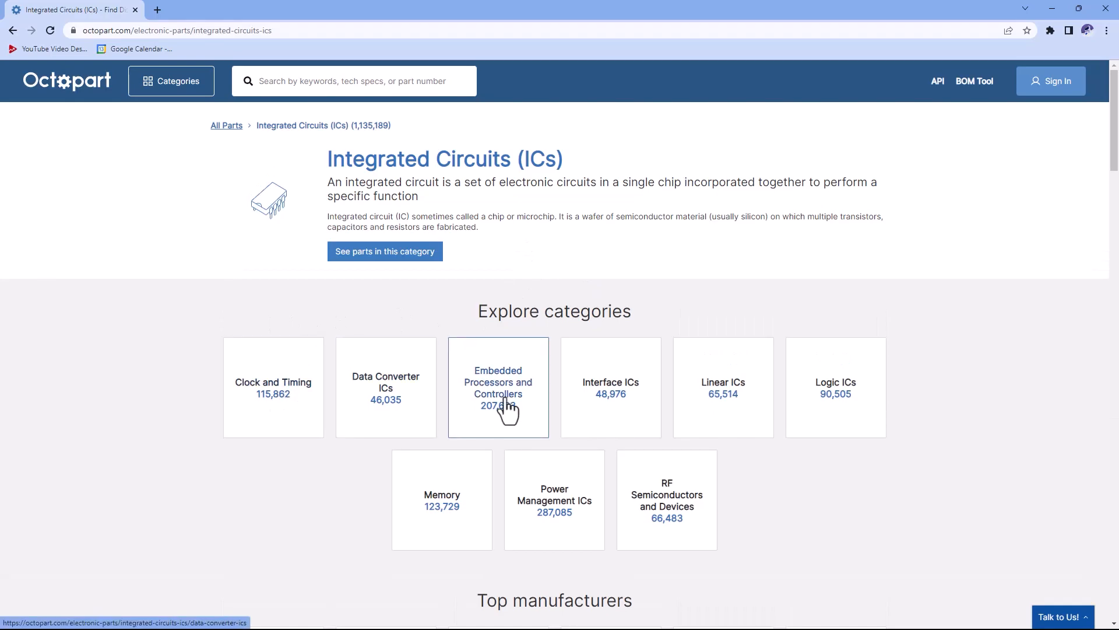
- Browse the Integrated Circuits subcategories and part listings, and open the CAD models link for Molex part 47948-0001
scroll(481, 405, down, 4)
scroll(630, 353, down, 2)
scroll(492, 359, up, 3)
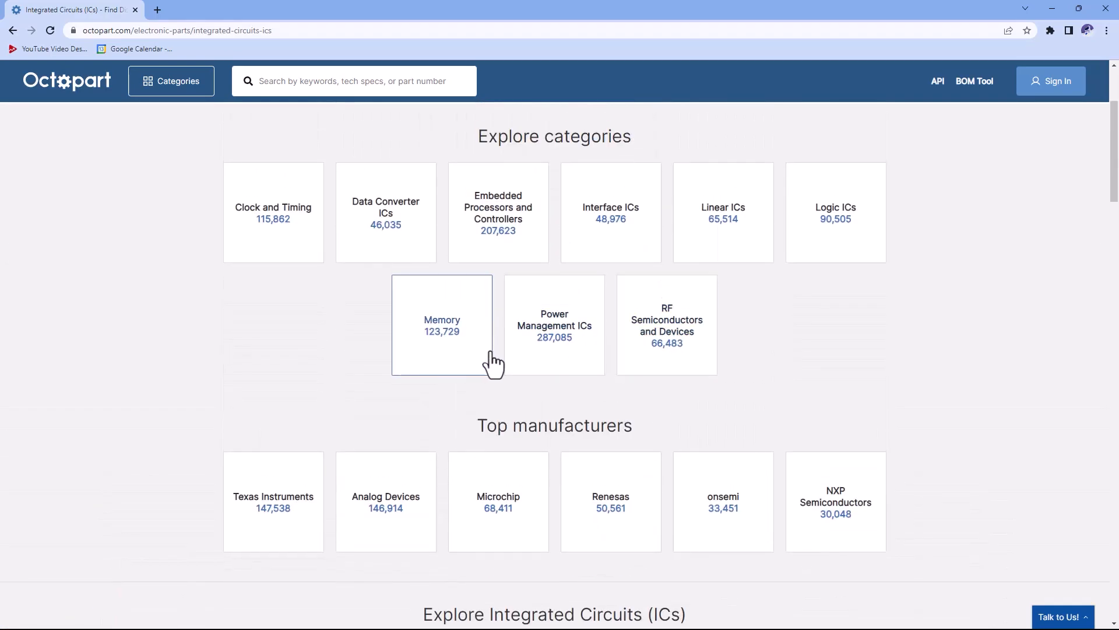
scroll(490, 351, down, 6)
scroll(491, 351, down, 3)
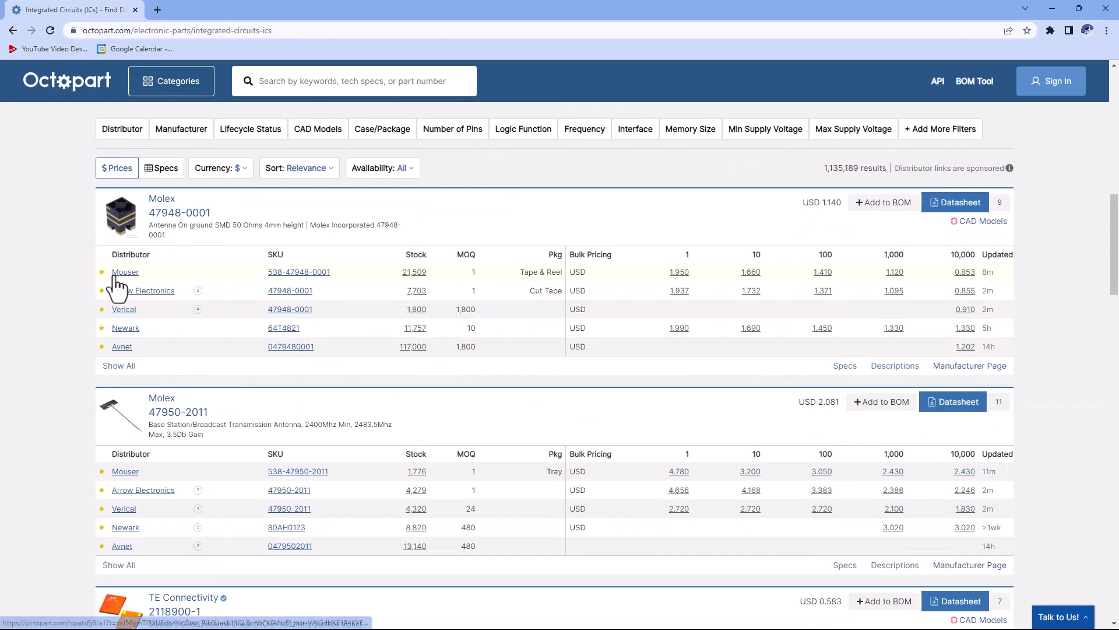
click(979, 222)
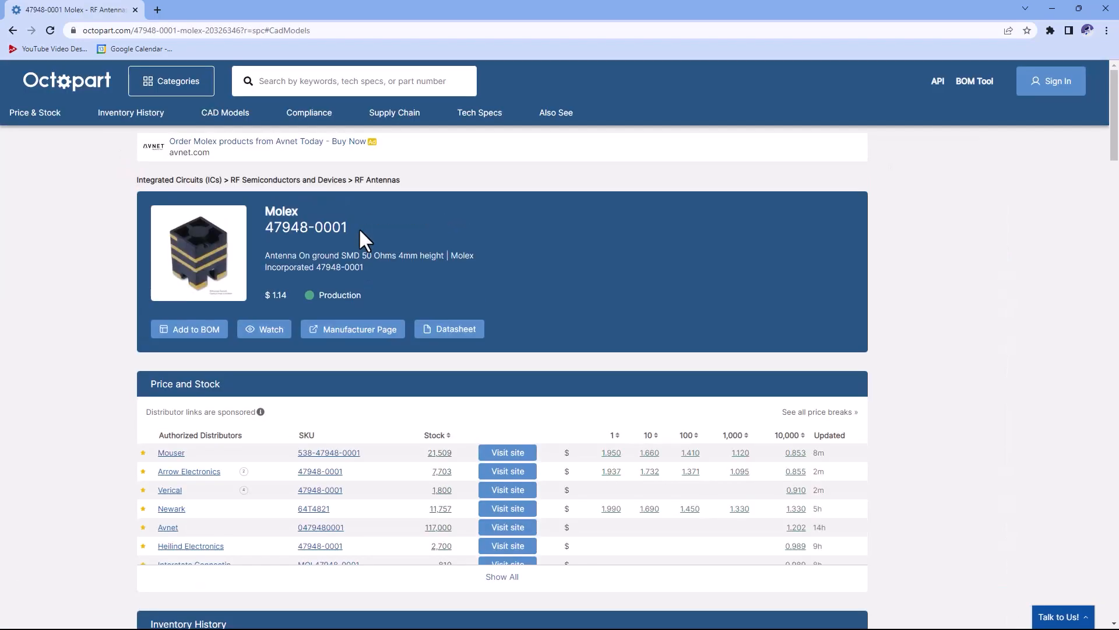
- Examine the Molex part page's price and stock, inventory history, CAD models, compliance and supply chain sections
scroll(831, 354, down, 4)
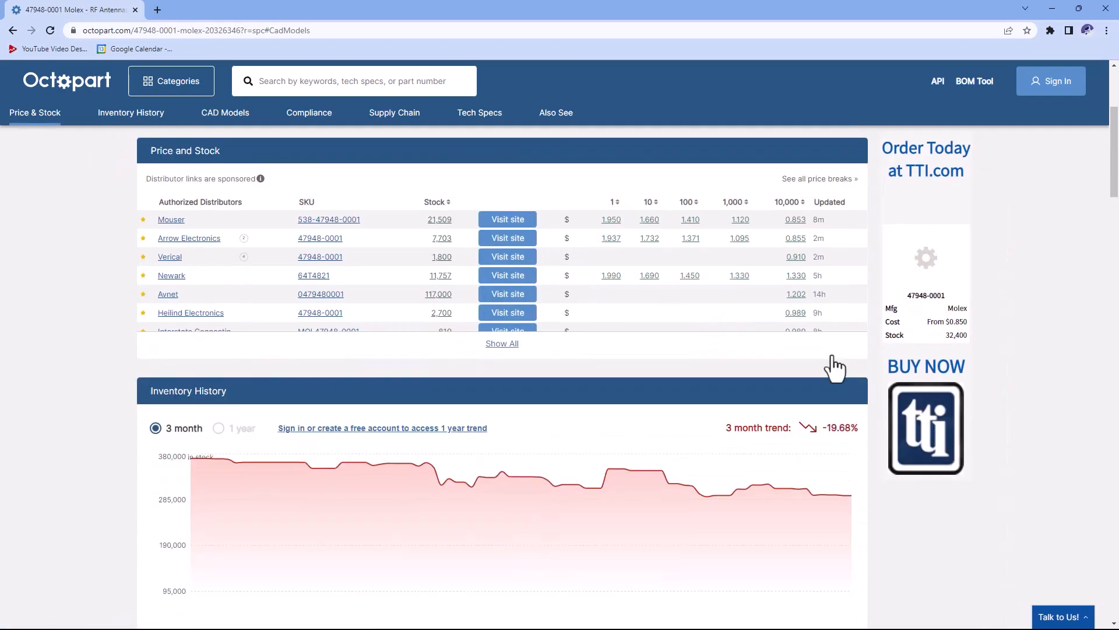
scroll(936, 518, down, 8)
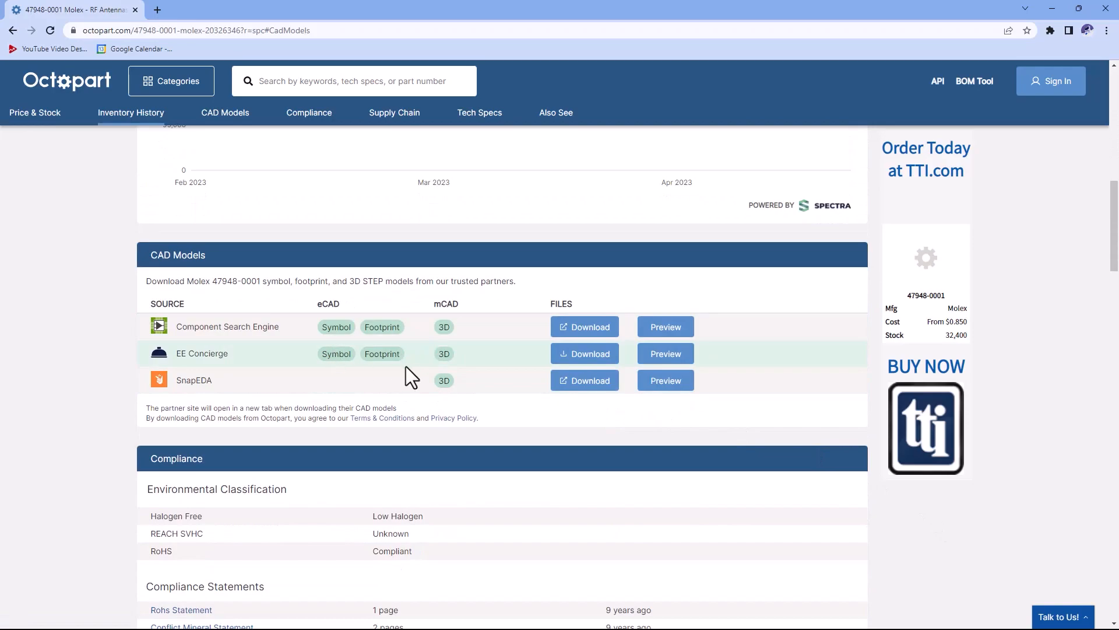
scroll(432, 399, down, 4)
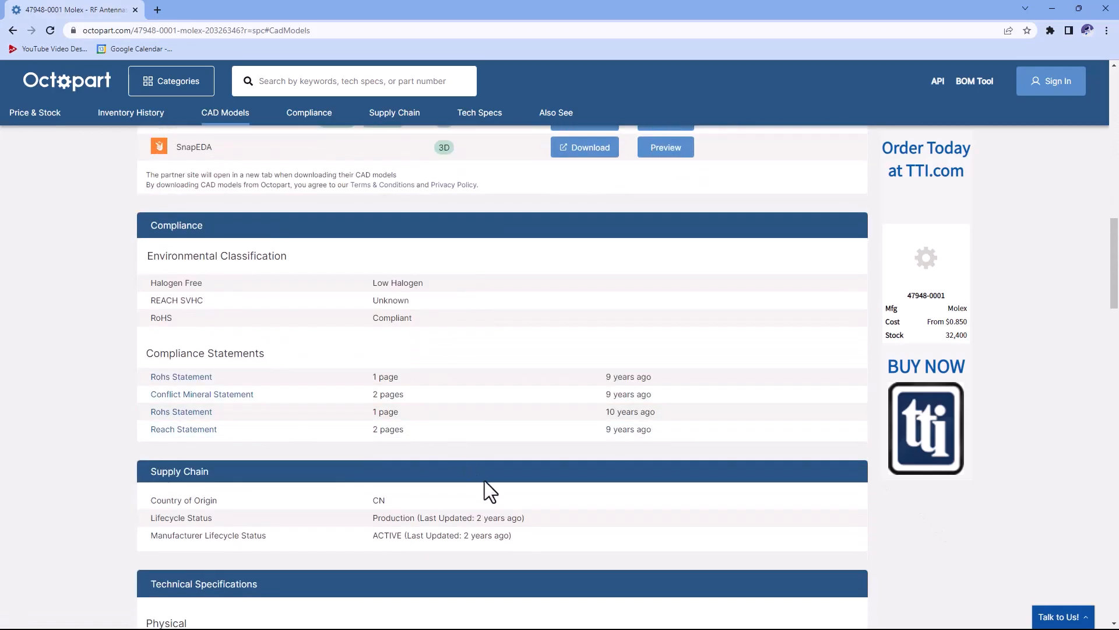
scroll(590, 527, down, 2)
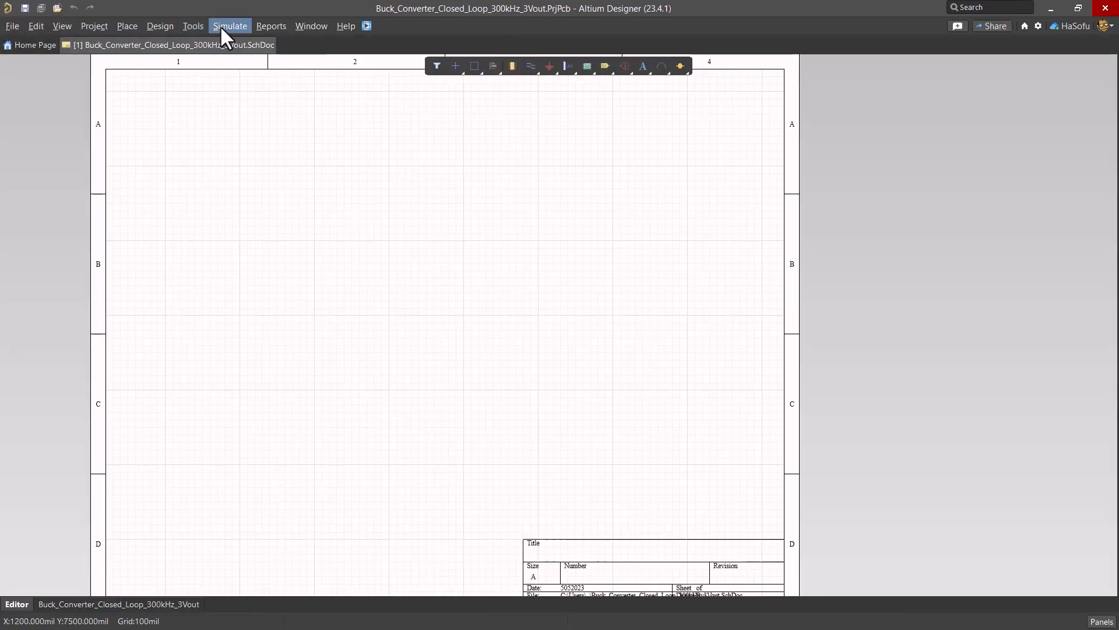
click(1111, 27)
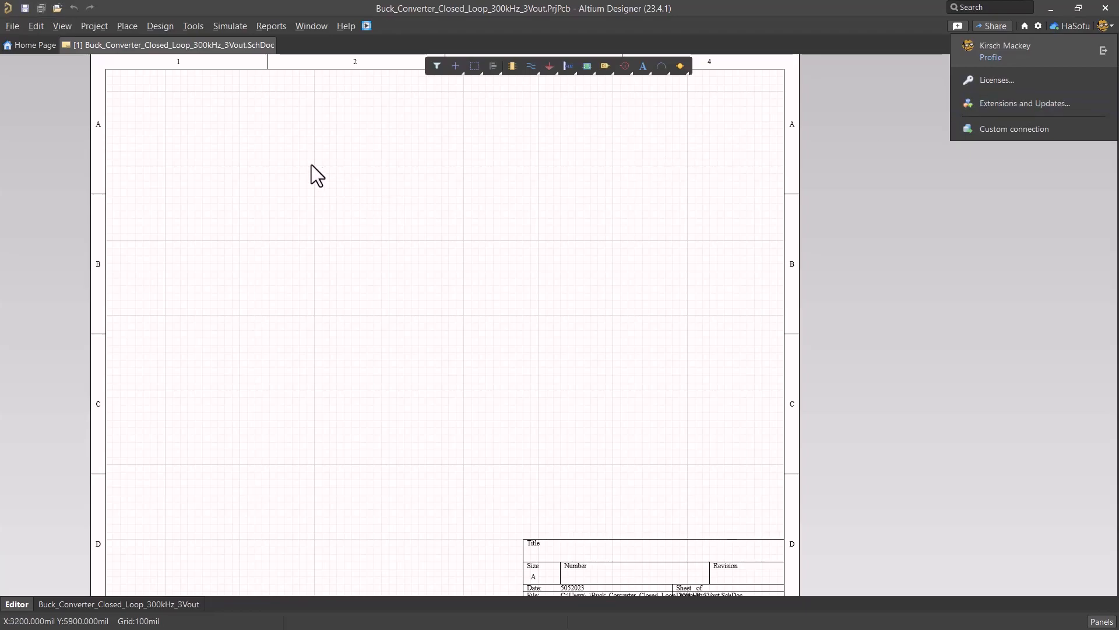
click(280, 126)
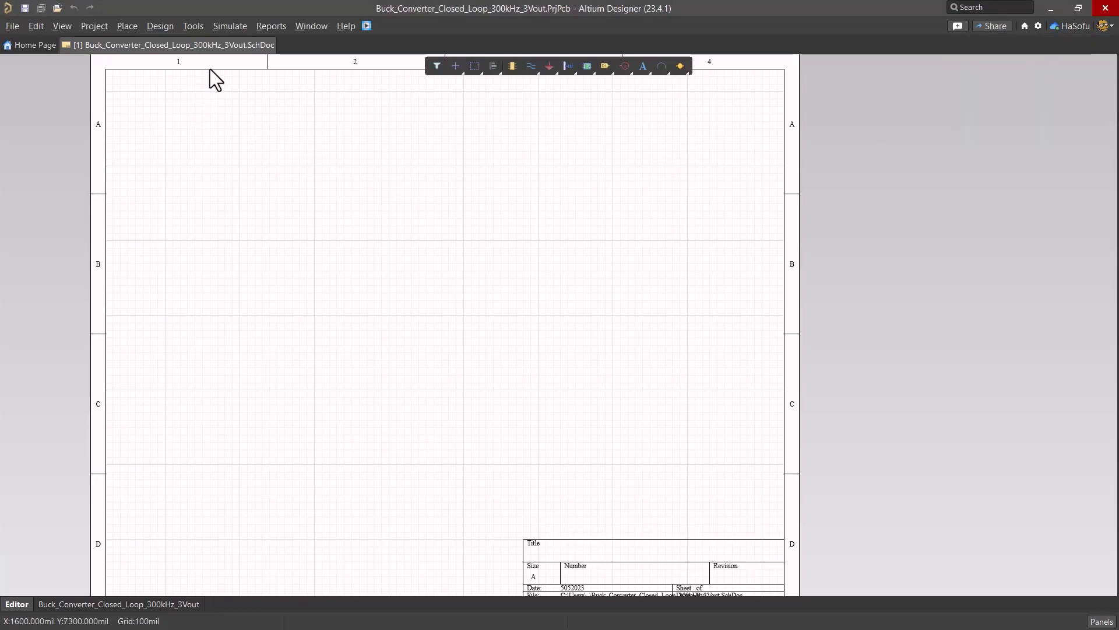
- In Altium Designer, open the Simulation Generic Components for placement and check which component libraries are available
click(239, 25)
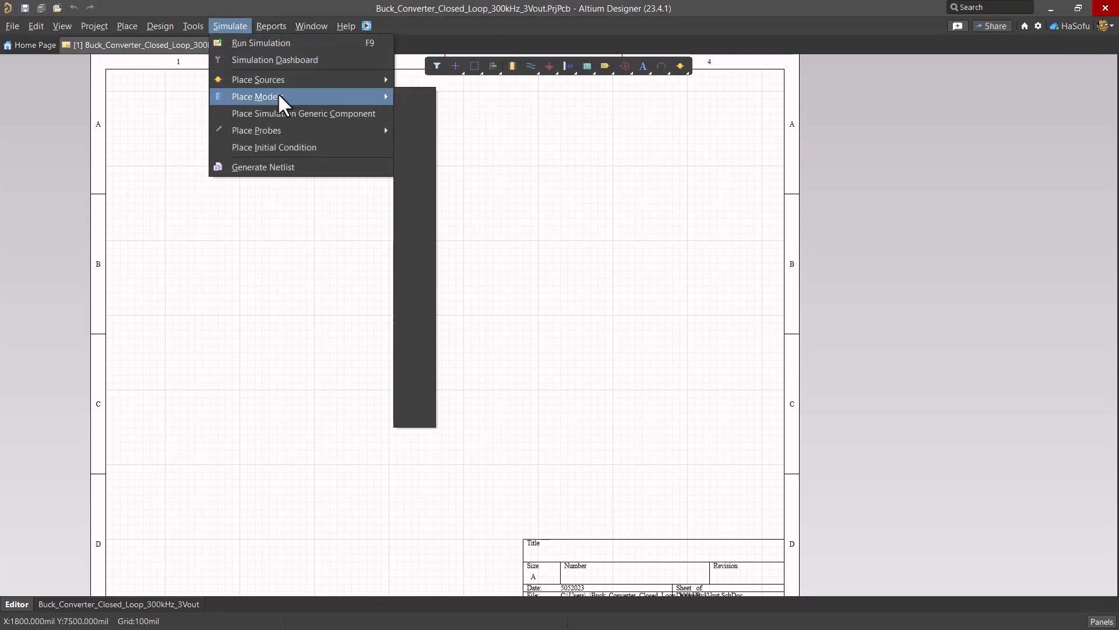
click(283, 112)
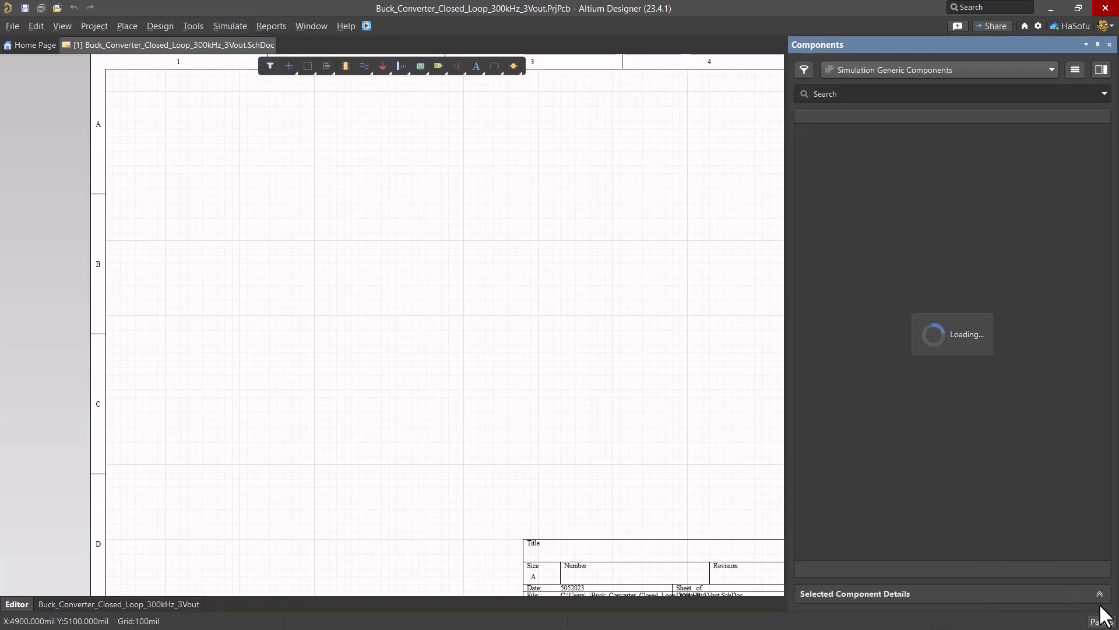
click(897, 69)
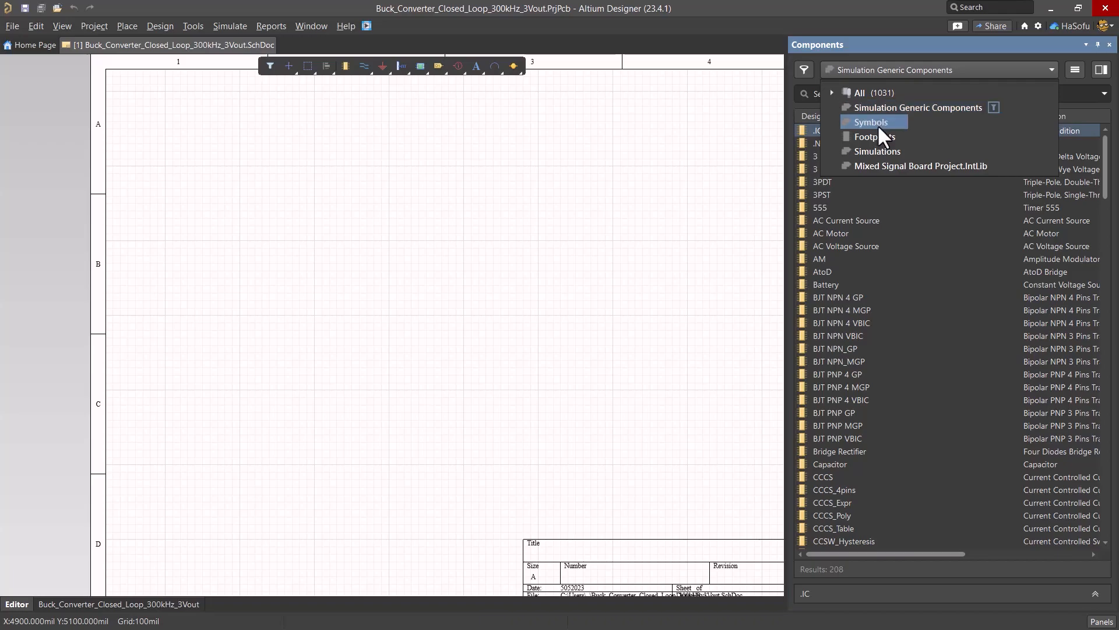
click(904, 69)
click(885, 93)
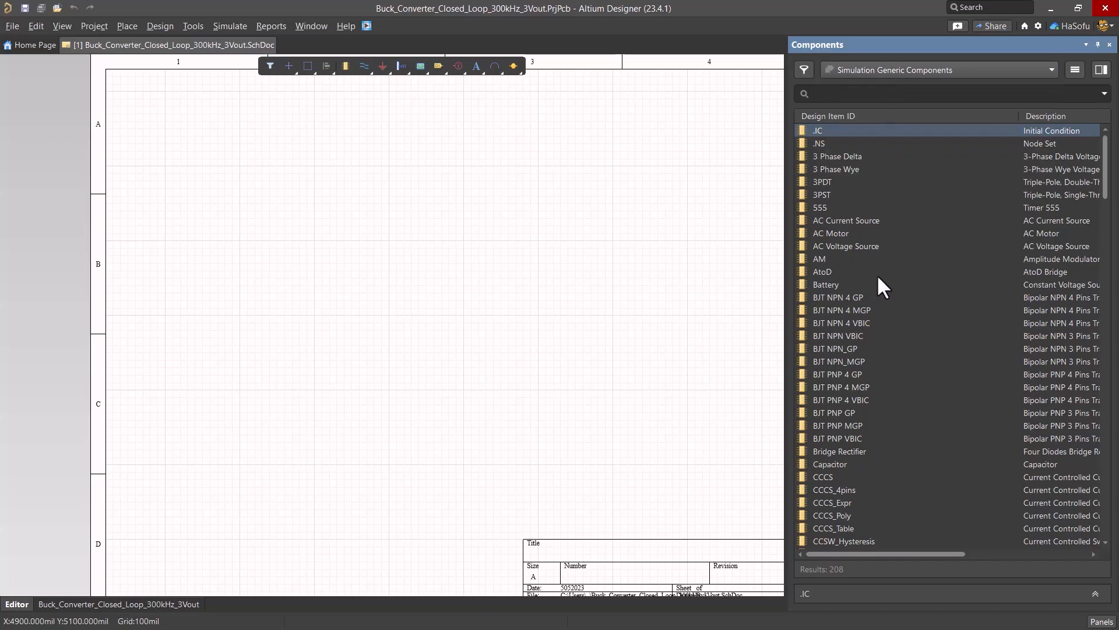
- Place one VSRC voltage source from the generic simulation components in the lower-left area of the schematic sheet
scroll(878, 348, down, 11)
scroll(878, 349, down, 20)
scroll(878, 349, down, 8)
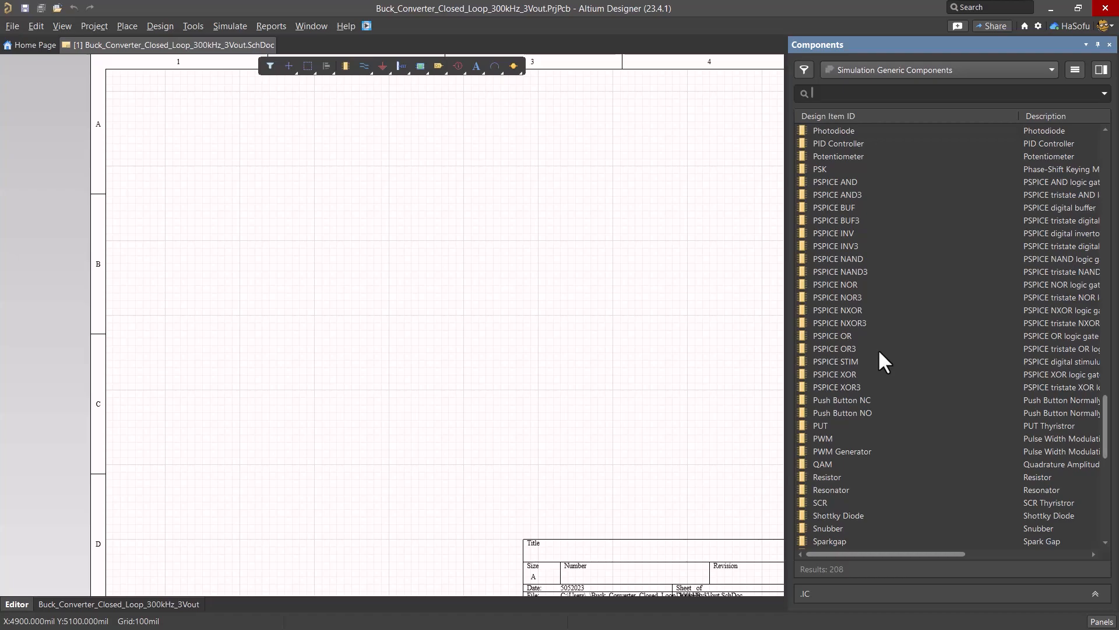
scroll(879, 351, down, 5)
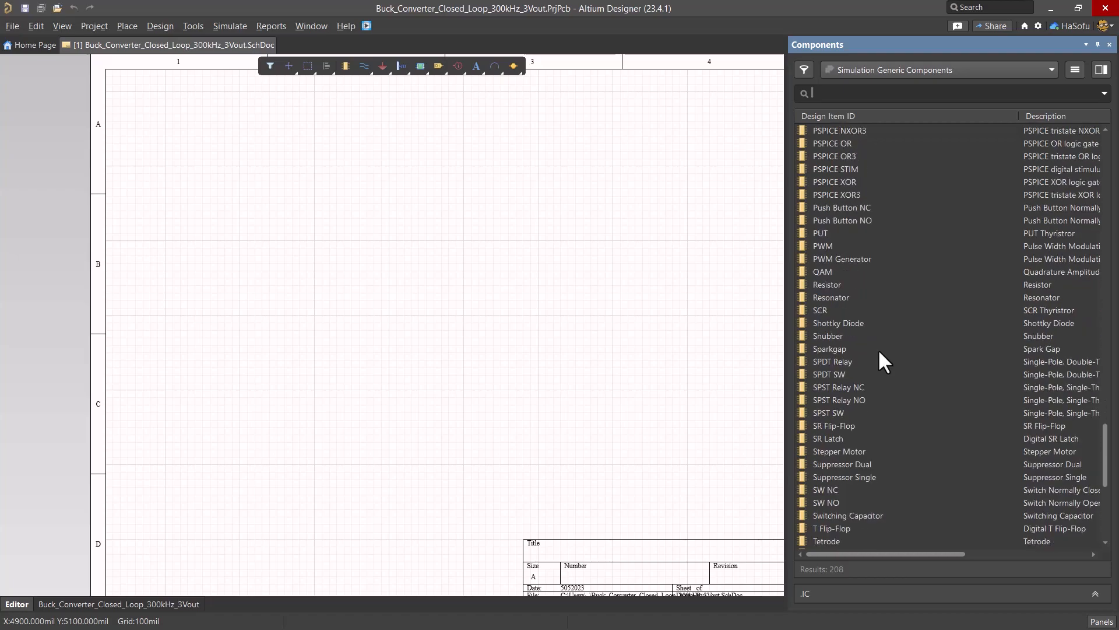
scroll(878, 349, down, 6)
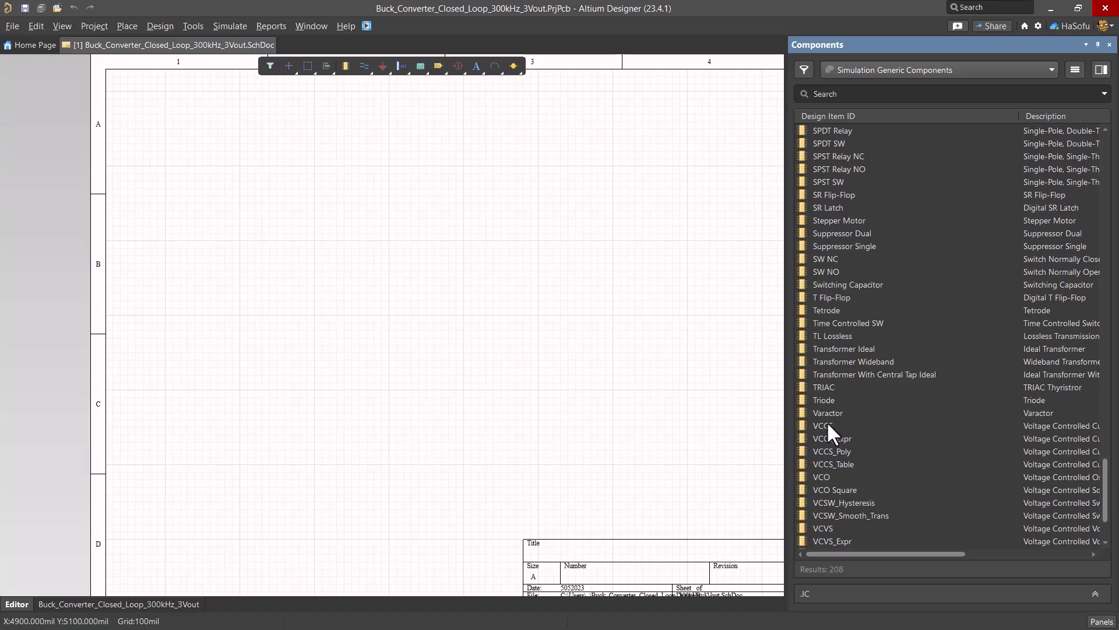
scroll(839, 379, down, 4)
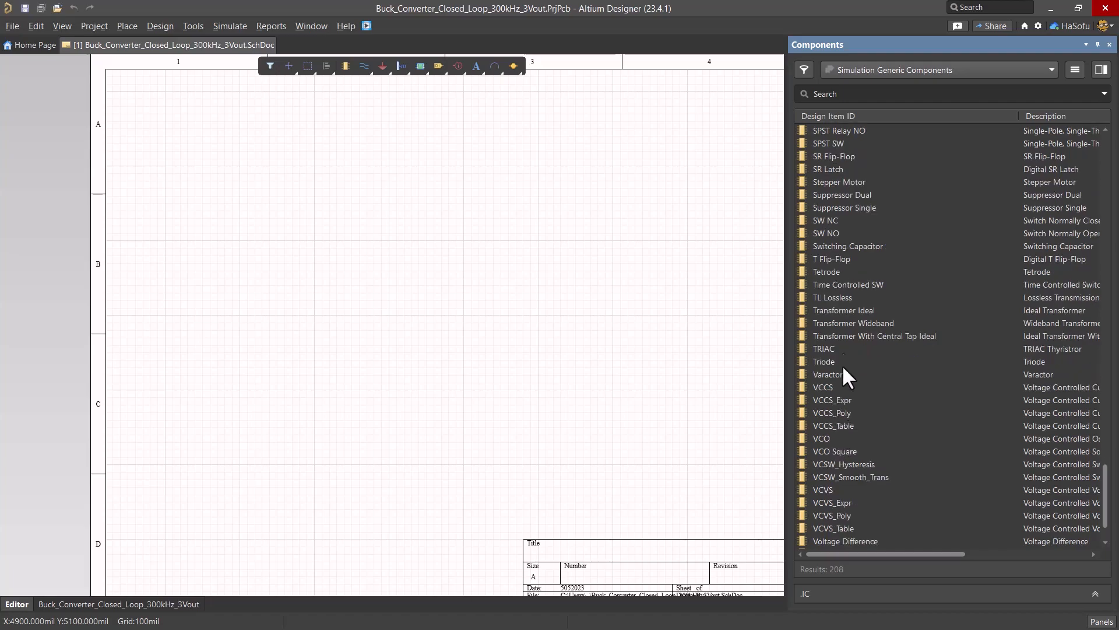
double_click(823, 495)
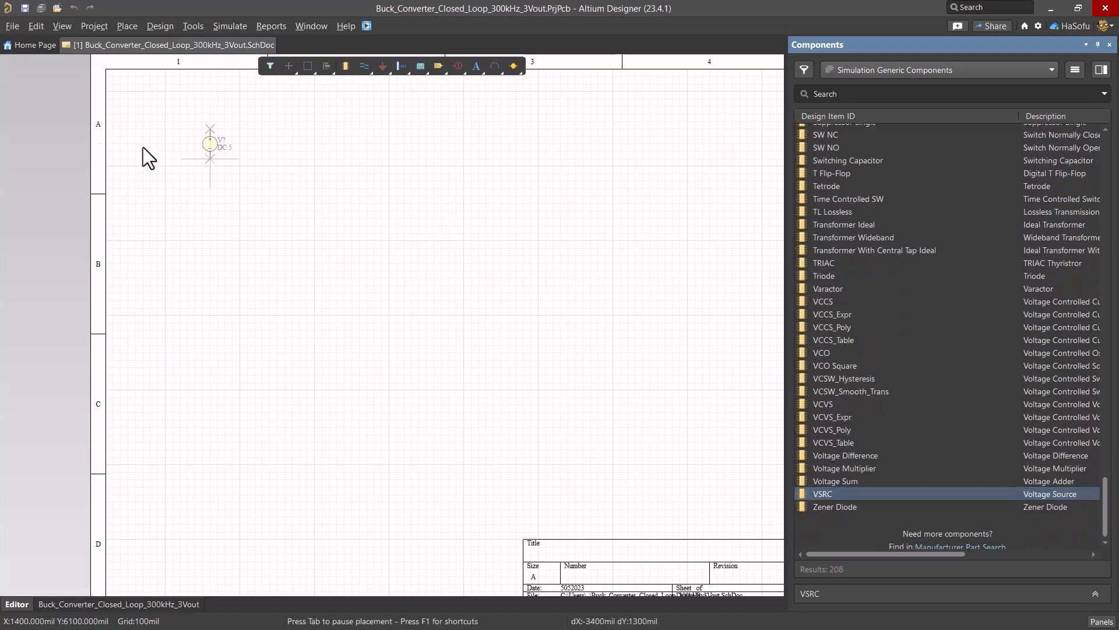
click(143, 539)
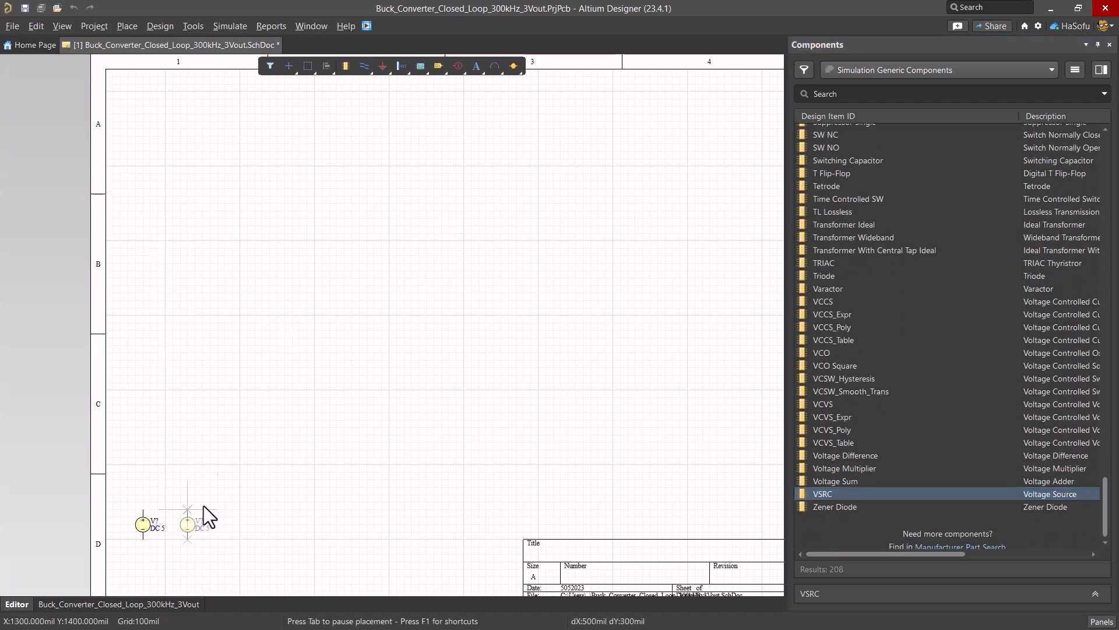
key(Escape)
- Place a GND power port below the voltage source and a +12 power port above it
click(382, 66)
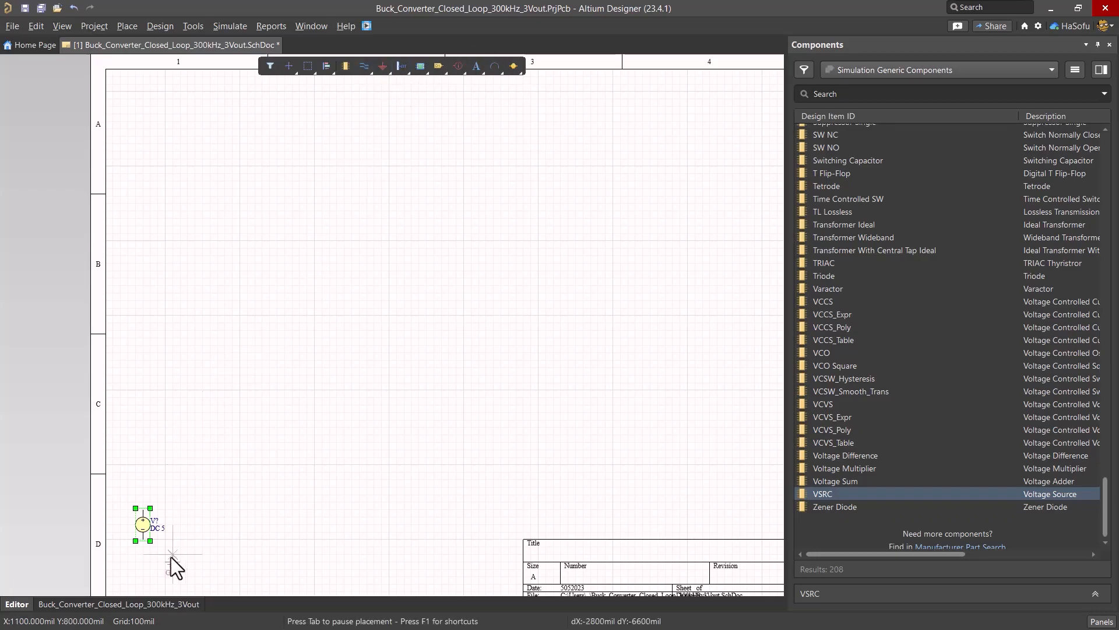
click(142, 571)
key(Escape)
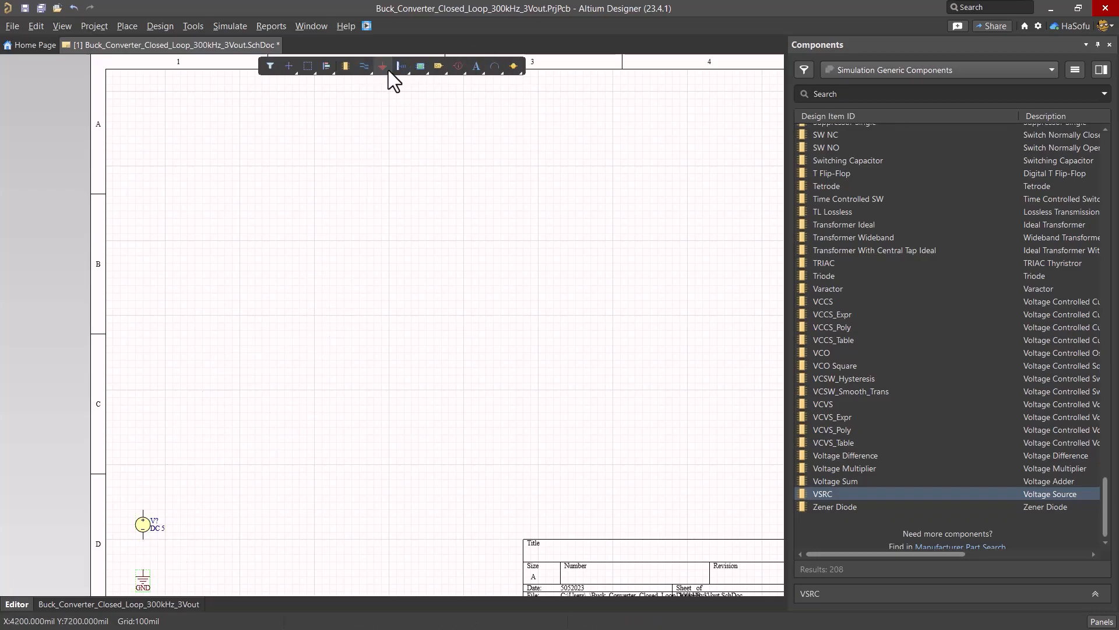
click(388, 69)
click(404, 115)
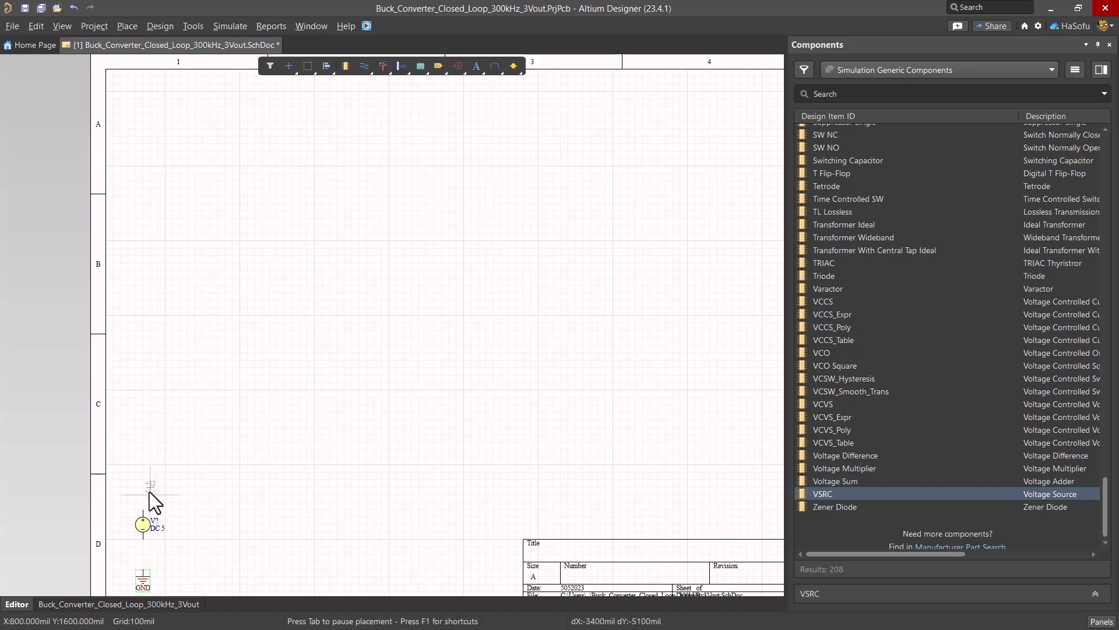
click(142, 470)
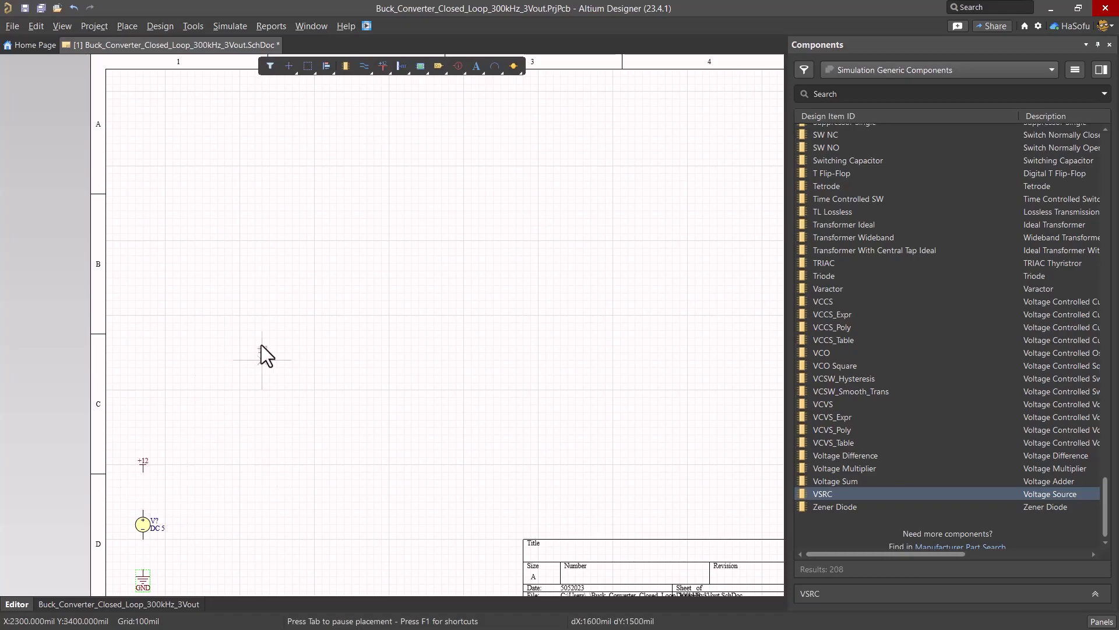
right_click(207, 239)
- Rename the +12 power port above the voltage source to +20
double_click(145, 466)
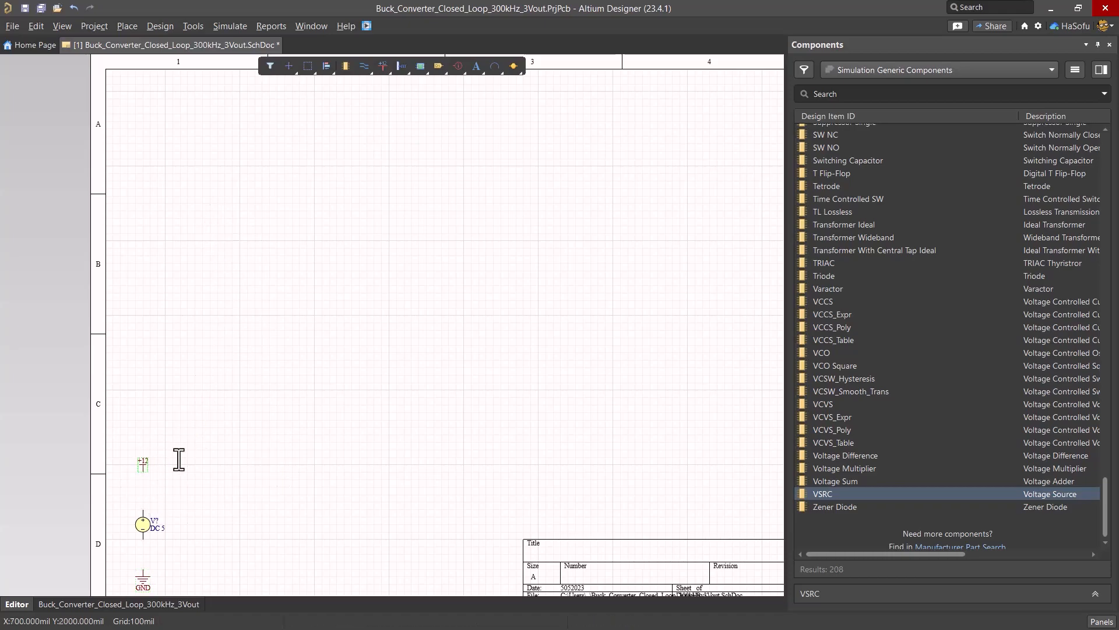
click(928, 215)
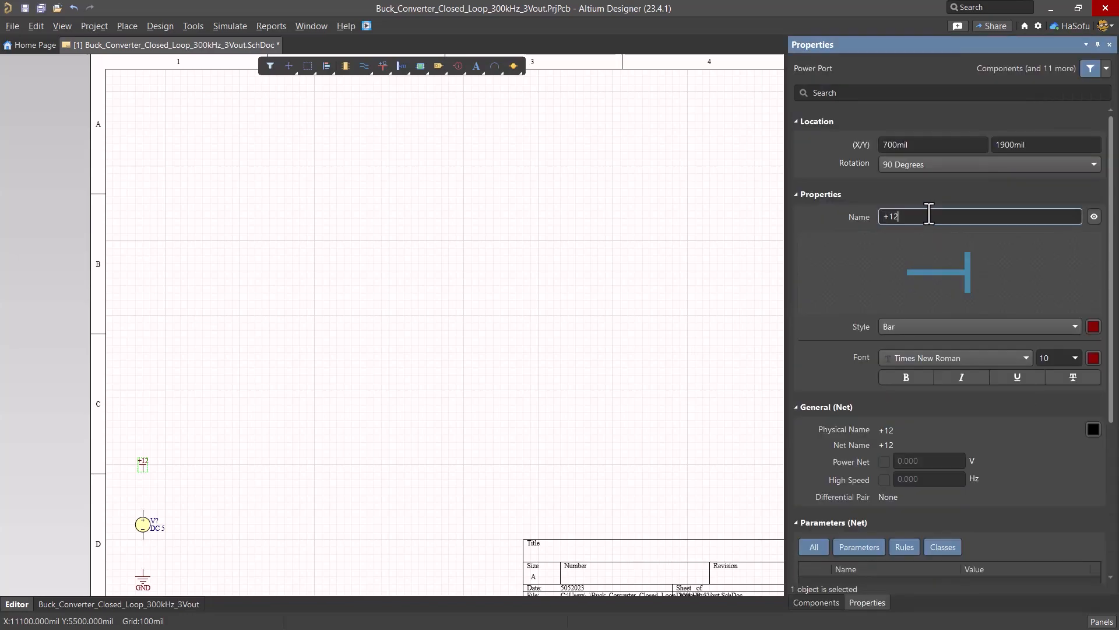
key(Return)
click(190, 444)
- Wire the voltage source's upper pin to the +20 port and its lower pin to GND
key(ctrl+w)
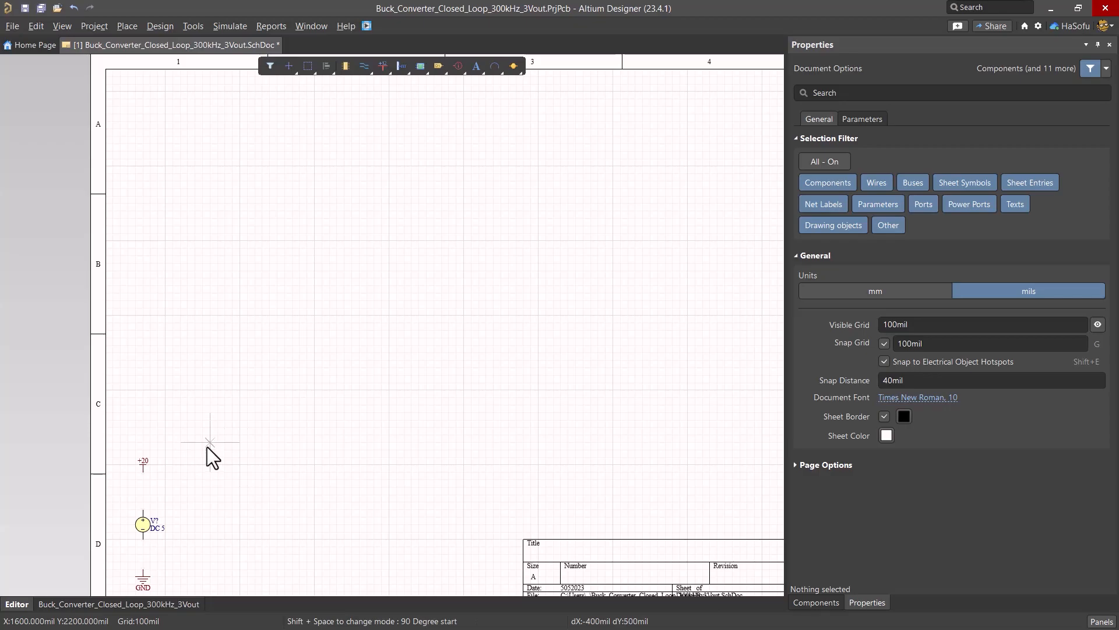
click(142, 471)
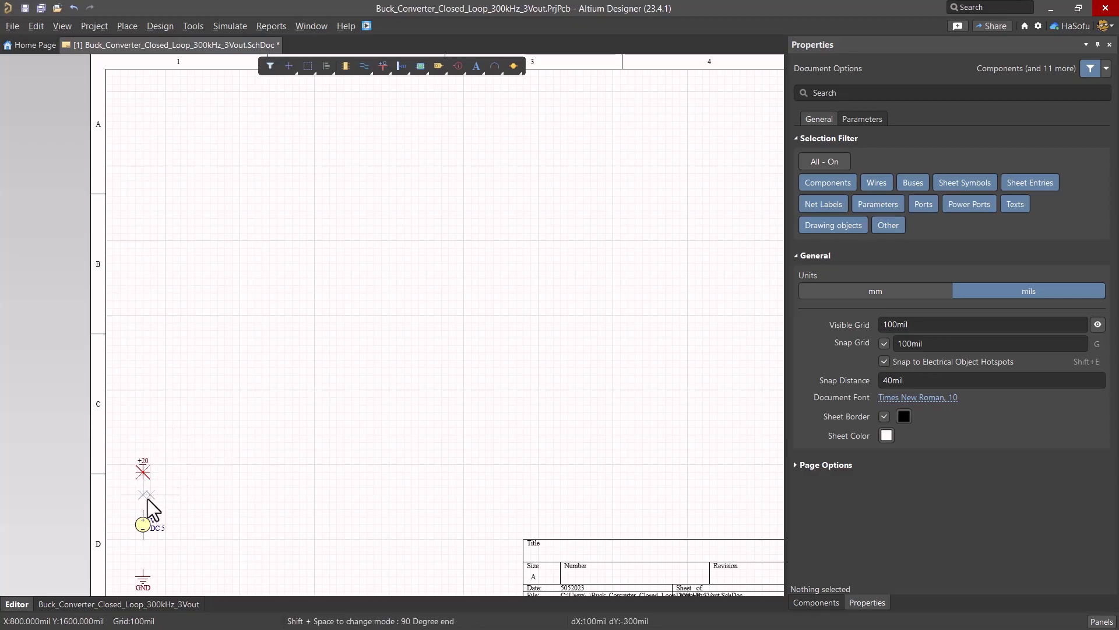
click(143, 540)
click(142, 568)
right_click(279, 312)
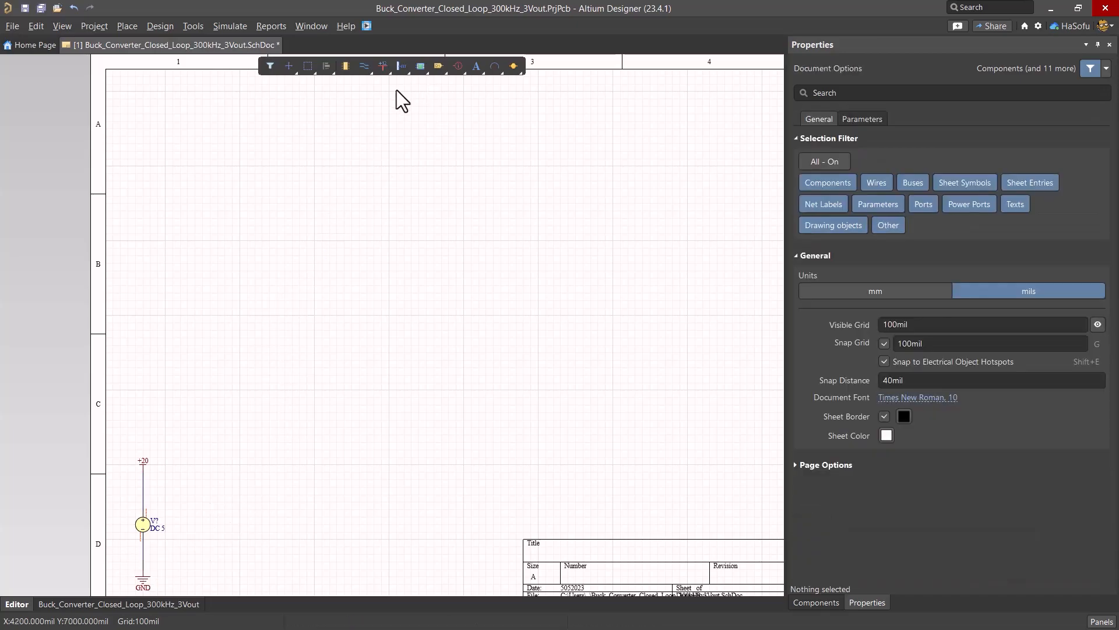
- Copy the +20 power port and paste the duplicate higher up on the sheet, in row B
click(366, 65)
click(141, 469)
key(ctrl+c)
key(ctrl+v)
click(166, 229)
click(875, 548)
- Place a MOSFET N-ch VDMOS to the right of the upper +20 port, rotated so its gate points down
click(817, 603)
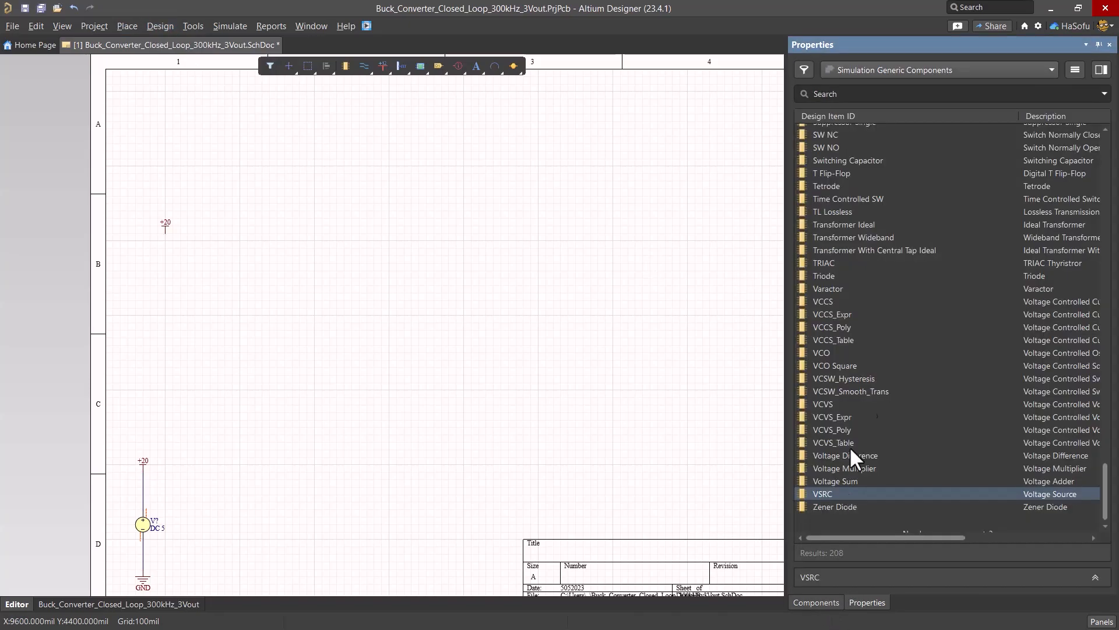
scroll(900, 314, up, 7)
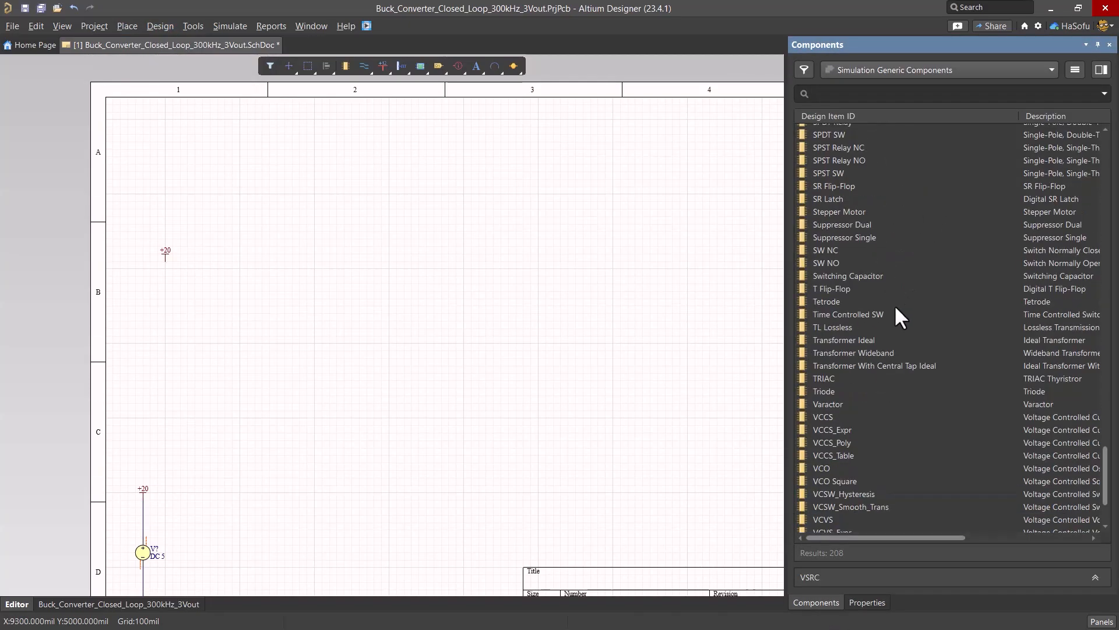
scroll(887, 242, up, 13)
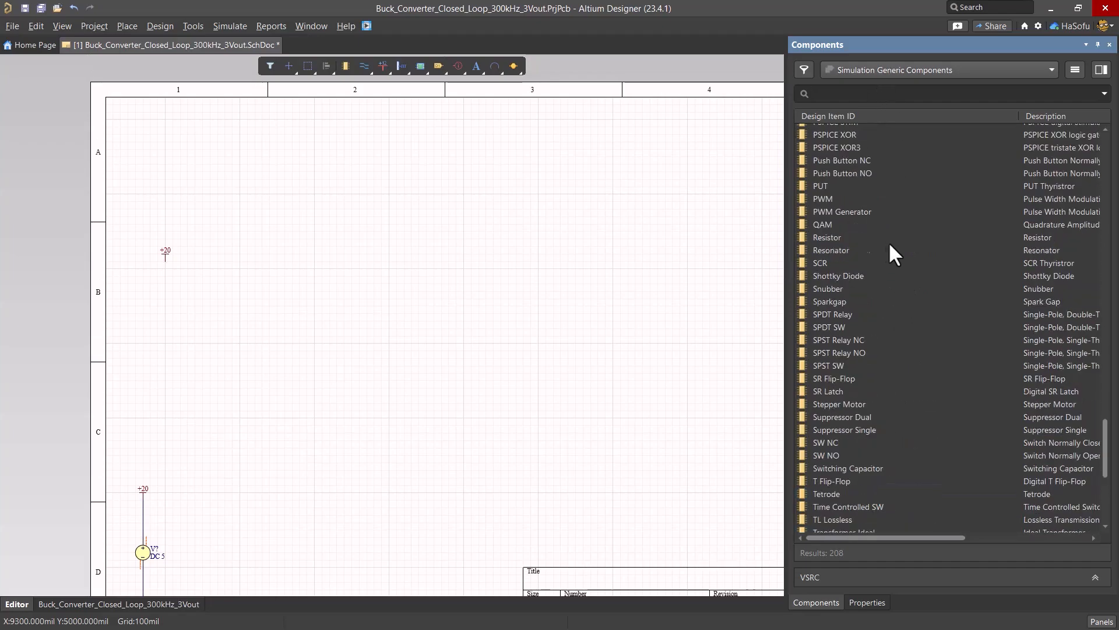
scroll(911, 253, up, 11)
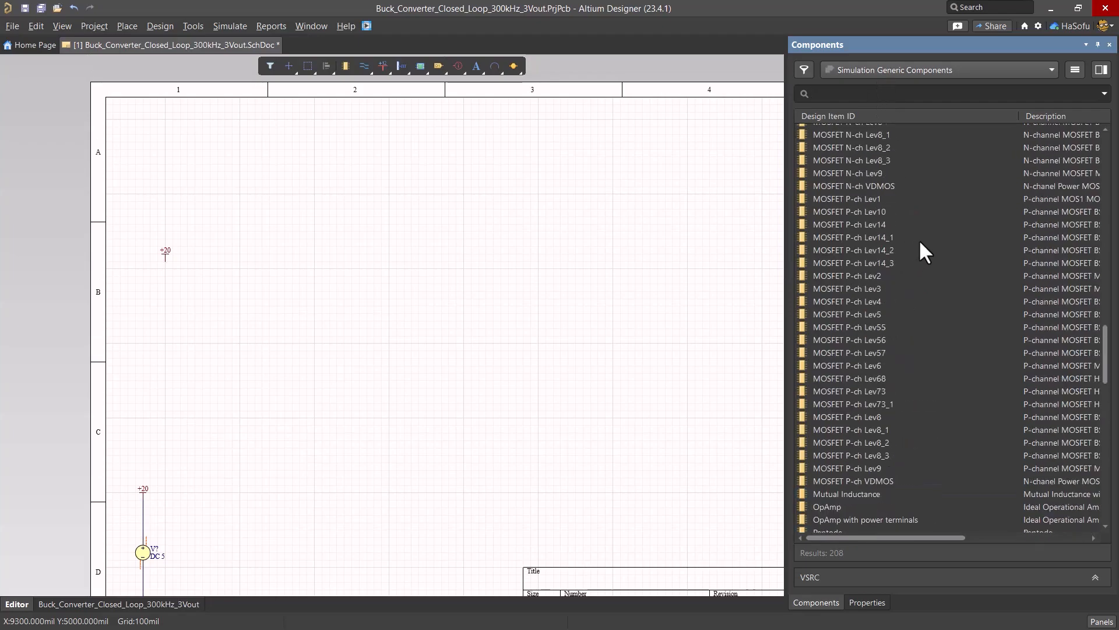
scroll(918, 310, down, 1)
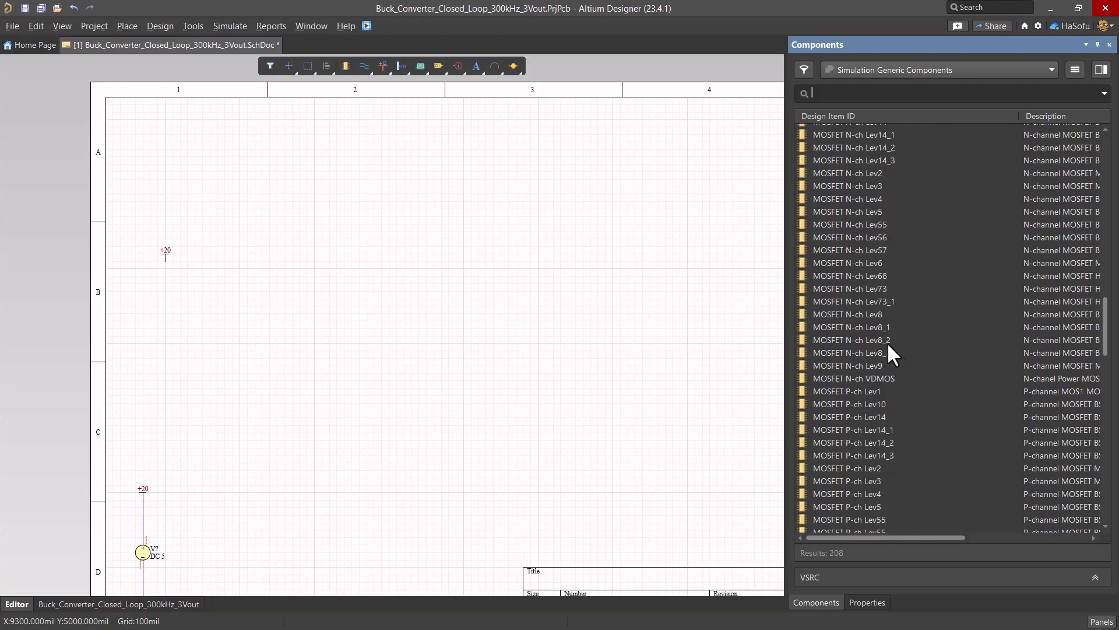
double_click(867, 380)
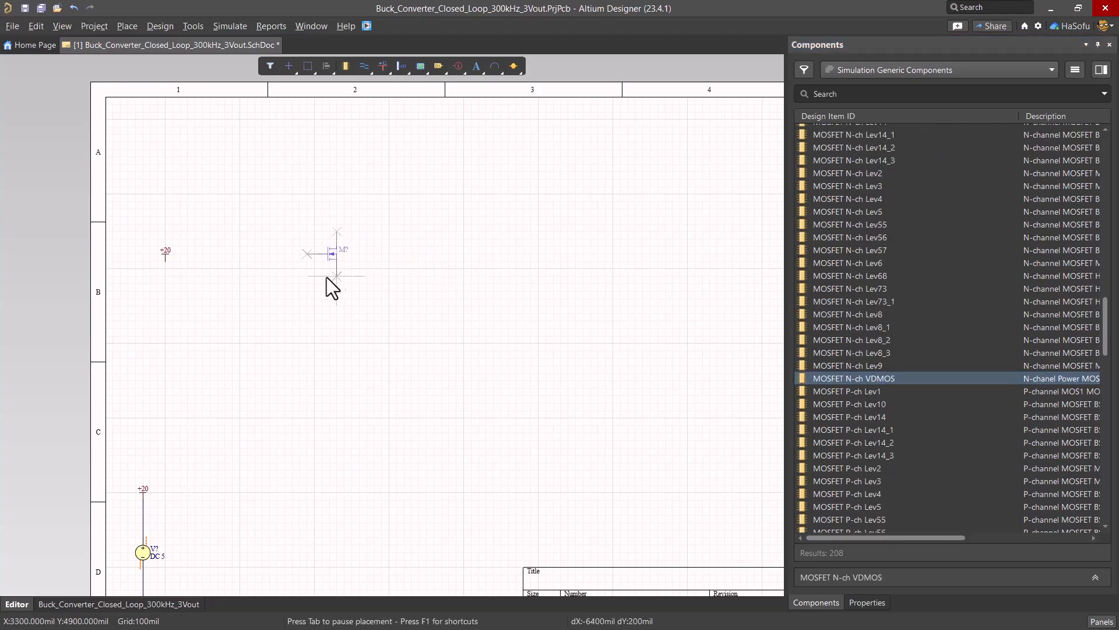
click(282, 261)
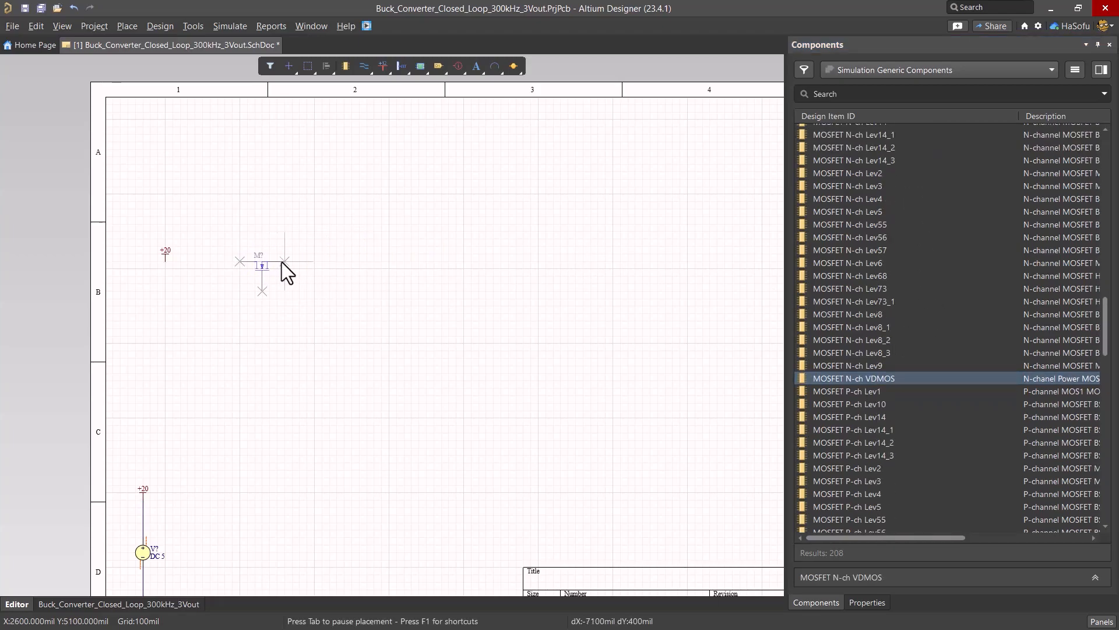
right_click(429, 250)
click(390, 214)
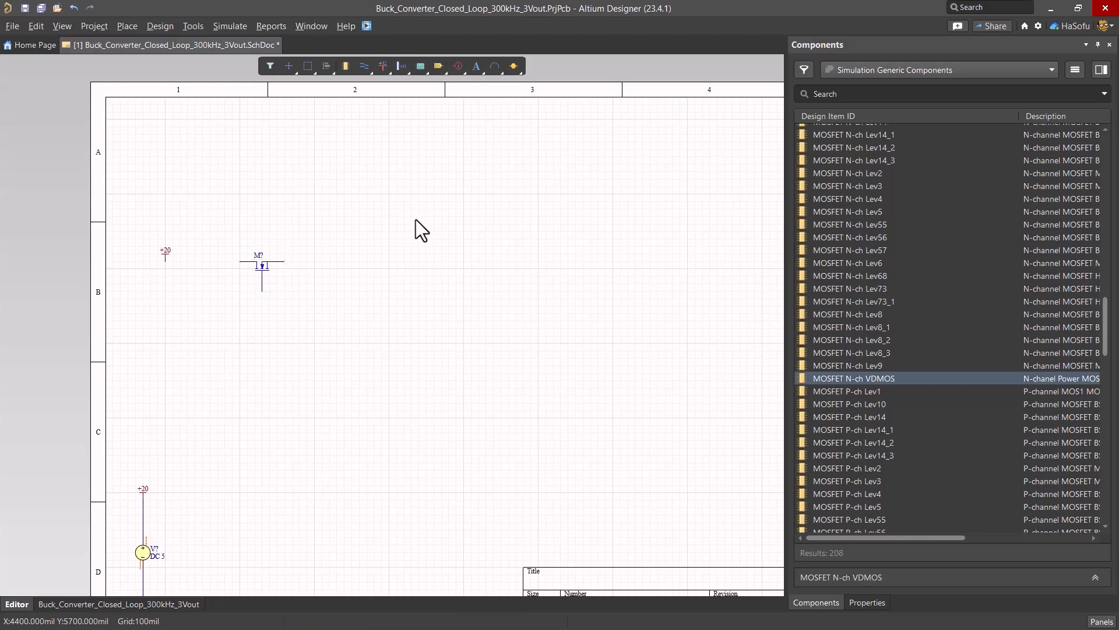
- Place a horizontal Inductor with a value of 10u to the right of the MOSFET, level with its upper pins
scroll(877, 375, up, 10)
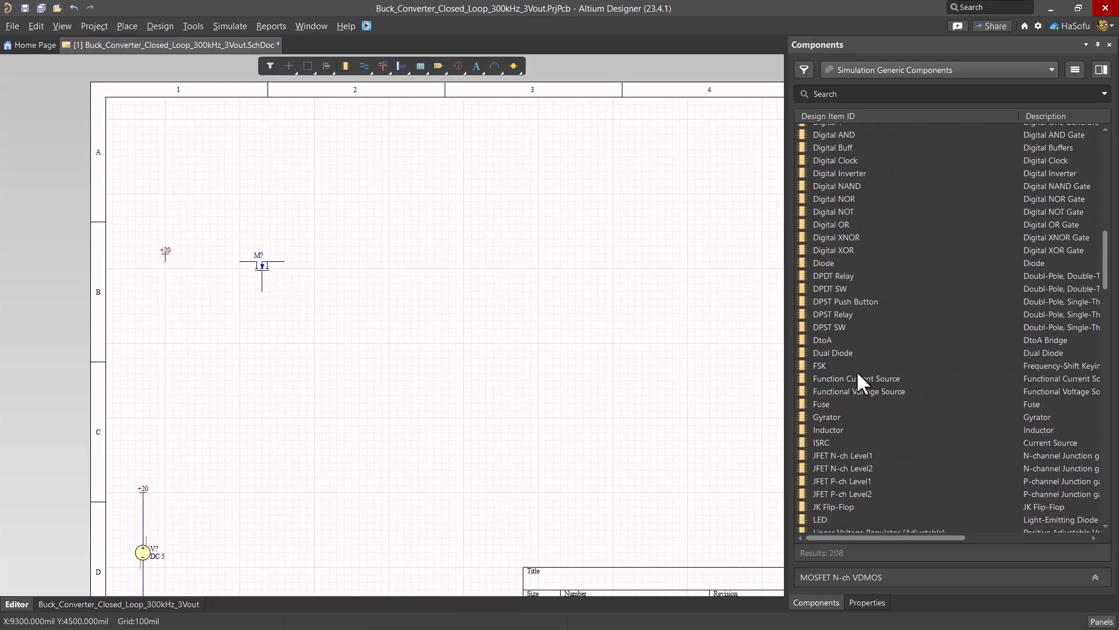
drag(845, 427, 408, 267)
key(Tab)
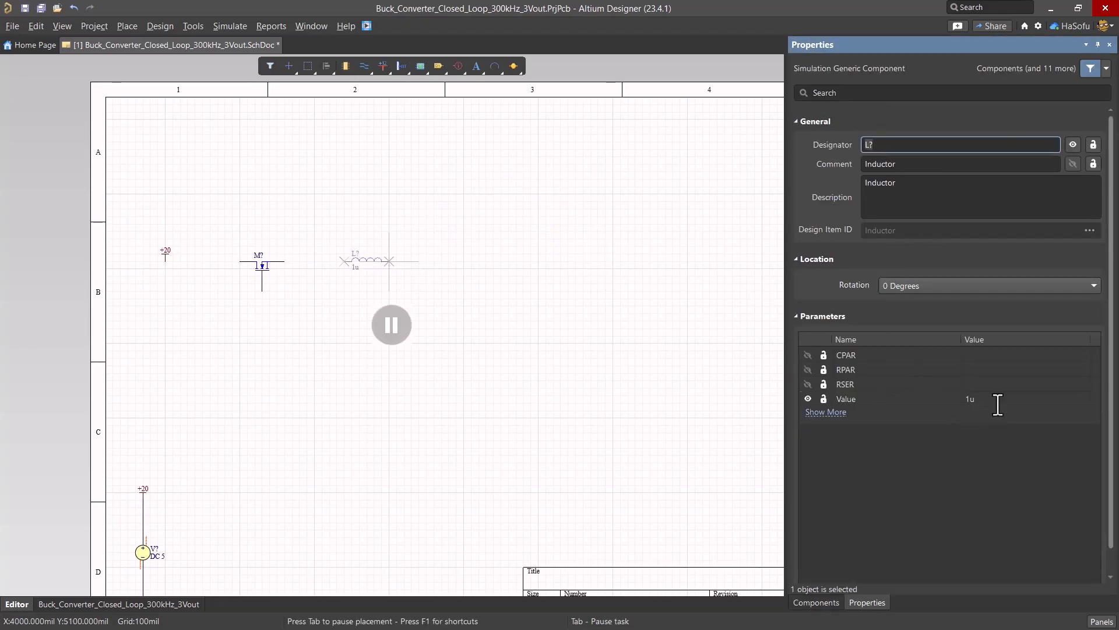
double_click(1004, 397)
text(10)
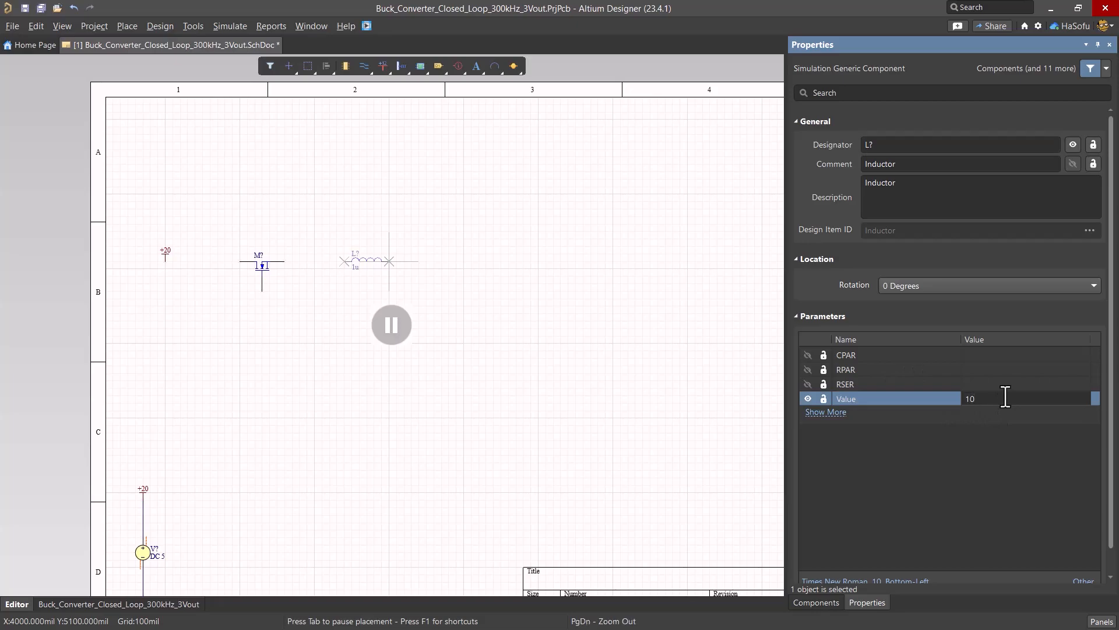
text(u)
key(Return)
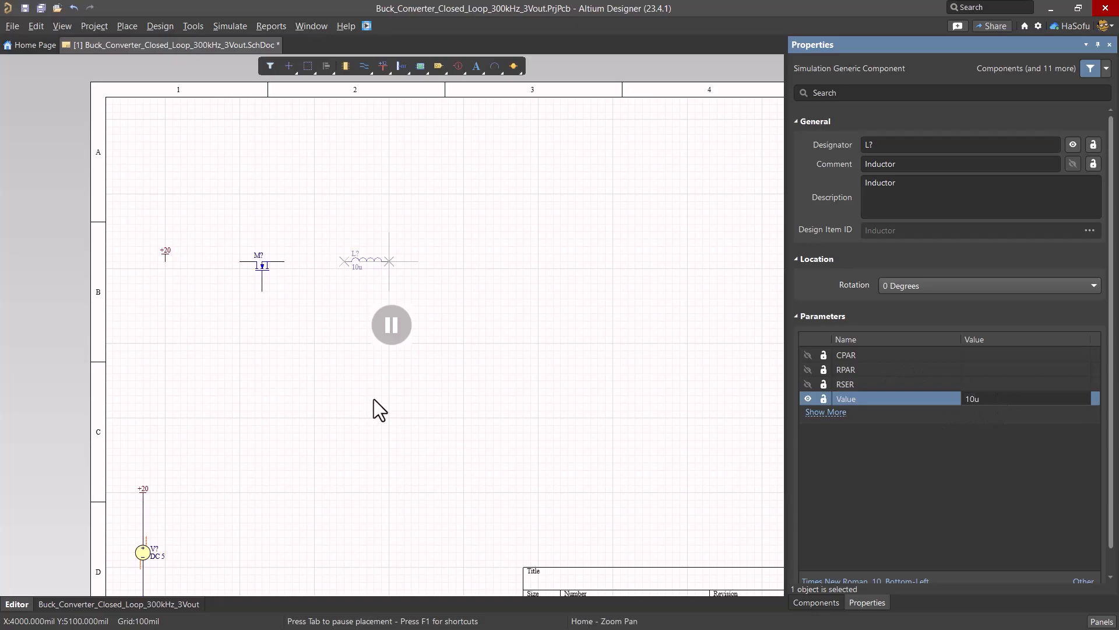
click(392, 325)
click(390, 264)
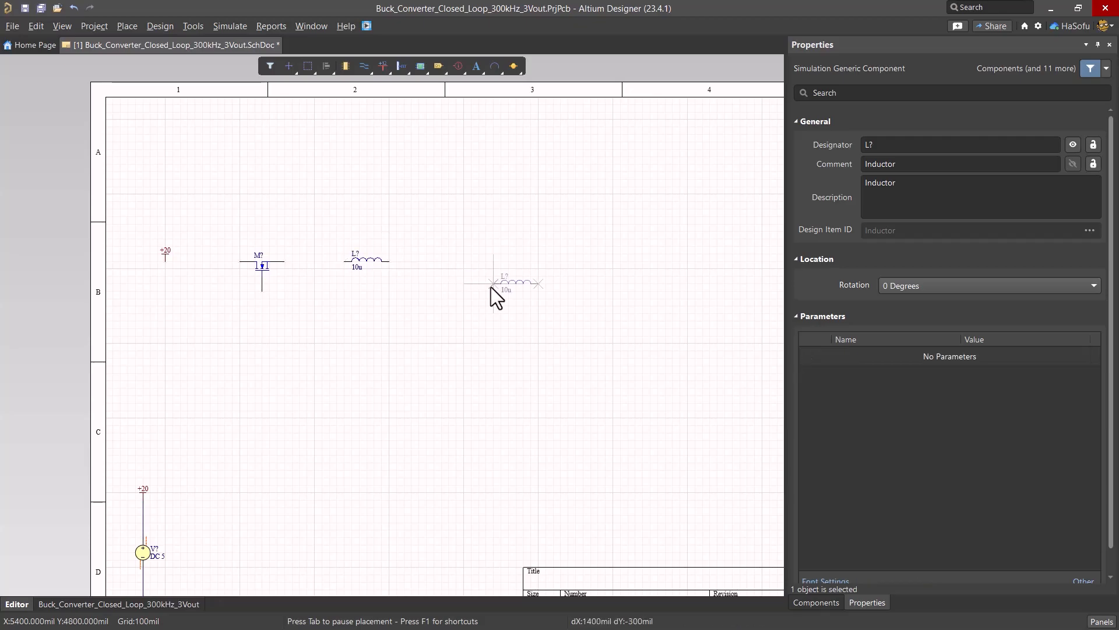
right_click(444, 194)
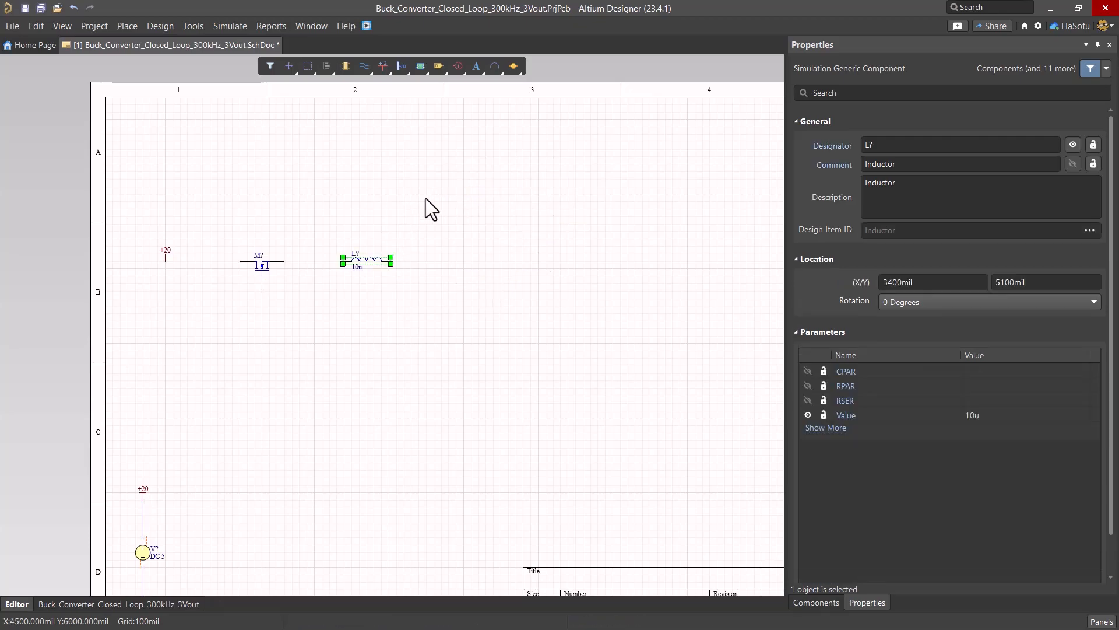
click(521, 185)
- Place three vertically oriented Capacitor components to the right of and below the inductor
ctrl+scroll(510, 228, up, 2)
right_drag(410, 248, 530, 185)
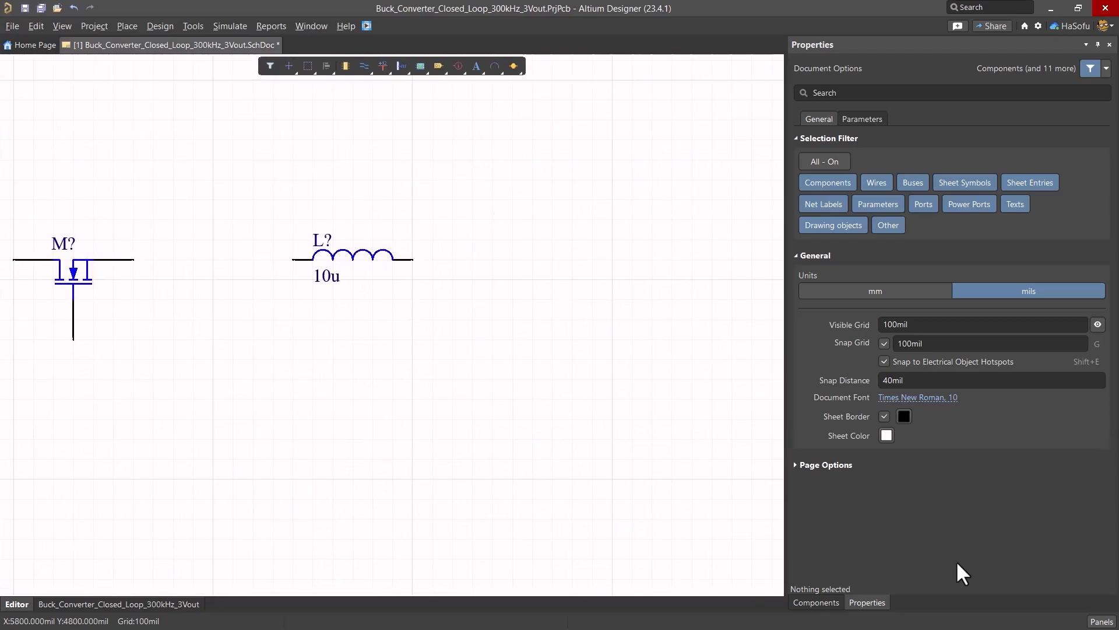
click(817, 603)
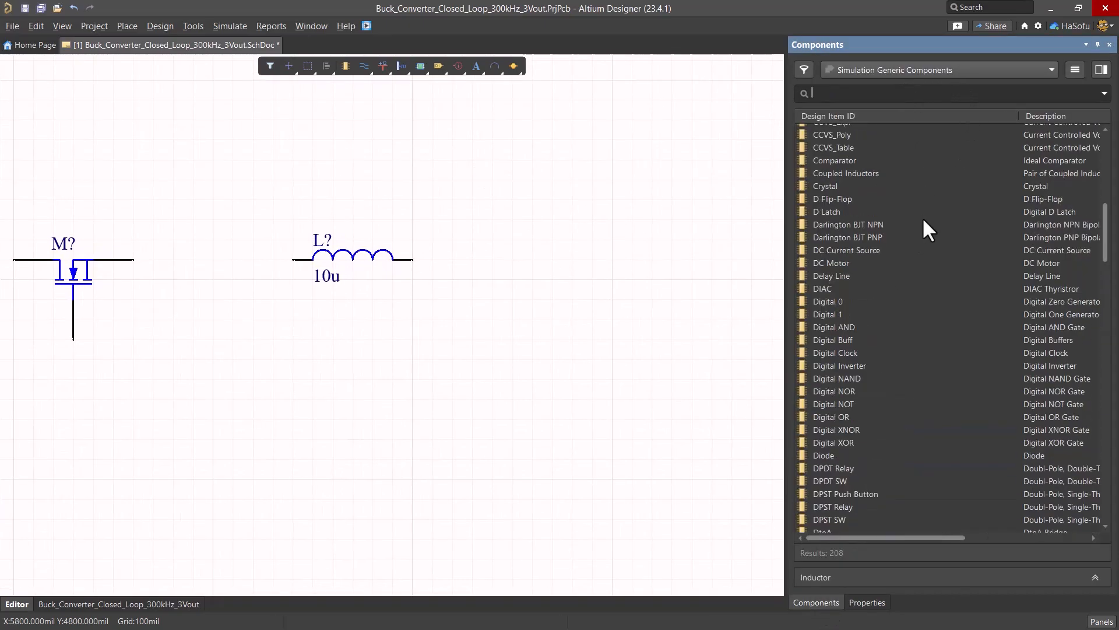
scroll(868, 198, up, 2)
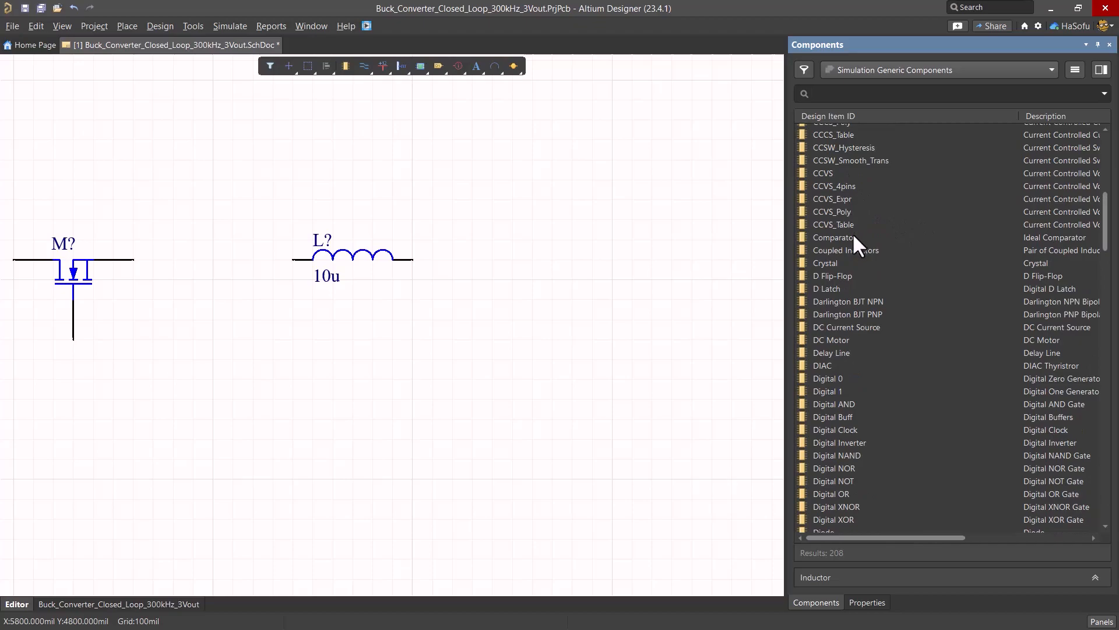
scroll(851, 234, up, 2)
click(857, 147)
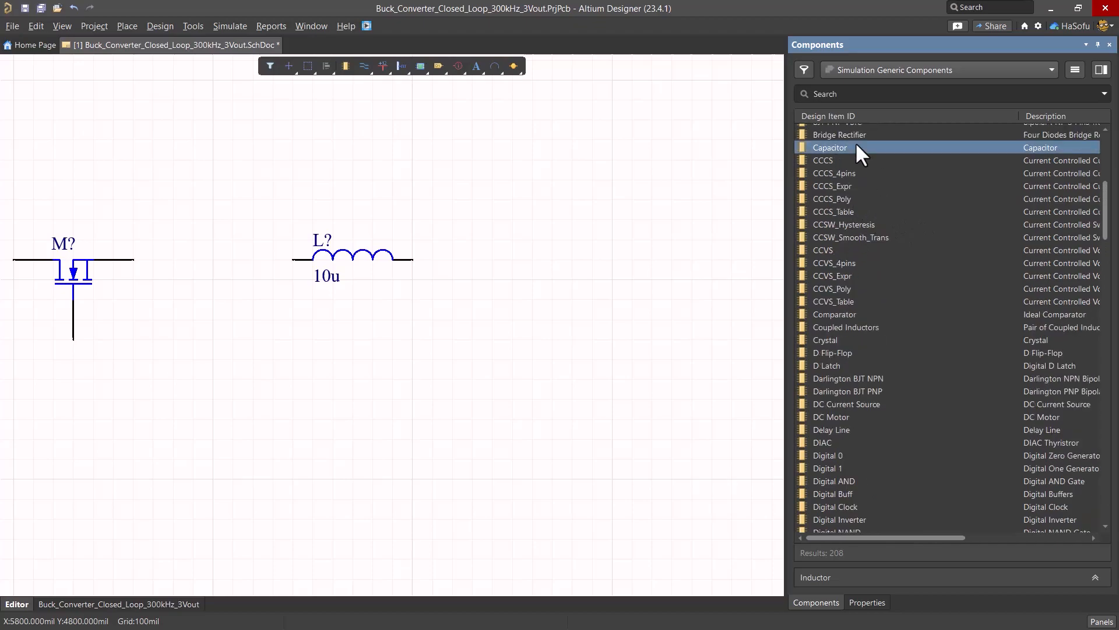
double_click(857, 147)
key(space)
click(551, 320)
key(space)
key(space)
click(644, 369)
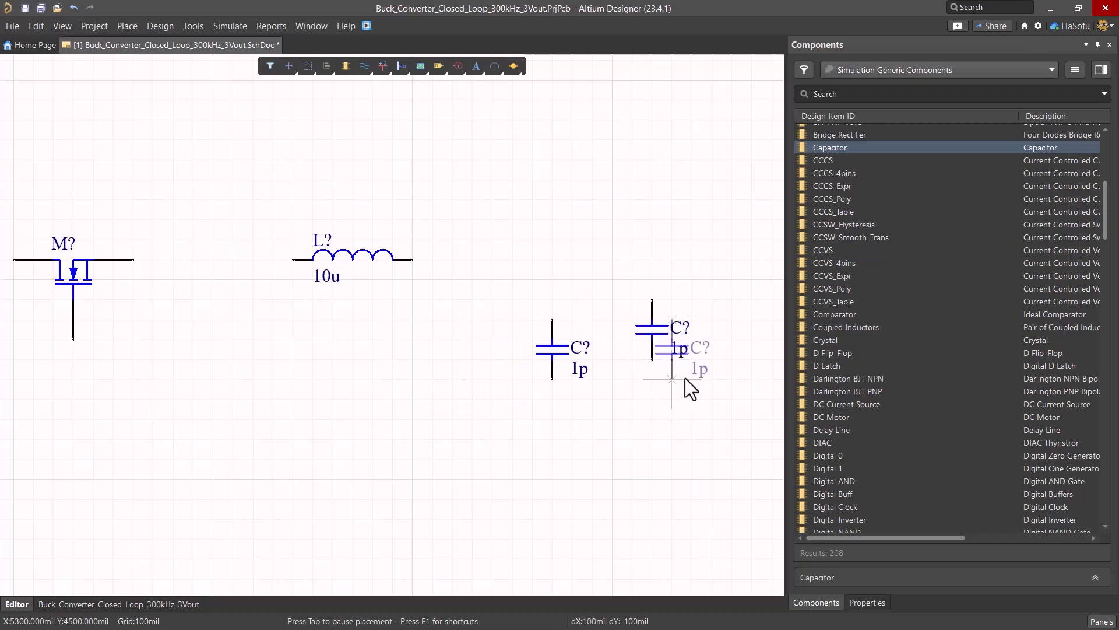
click(737, 384)
right_click(667, 520)
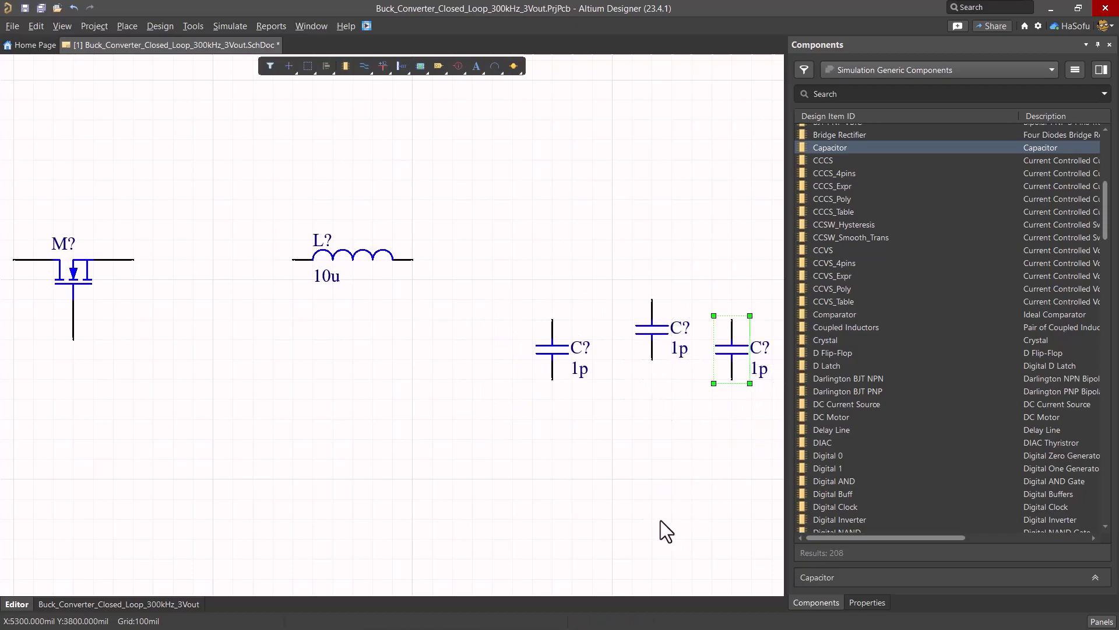
click(863, 93)
text(cva)
key(BackSpace)
key(BackSpace)
text(apa)
key(BackSpace)
key(BackSpace)
key(BackSpace)
key(BackSpace)
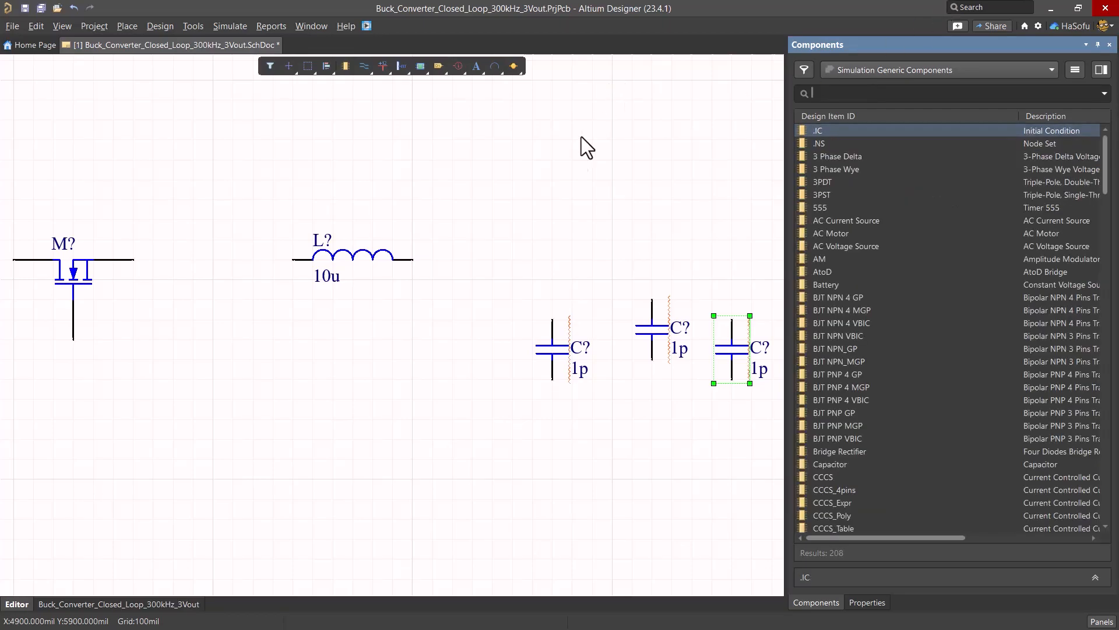
- Set the value of the leftmost of the three vertical capacitors to 220u
click(551, 356)
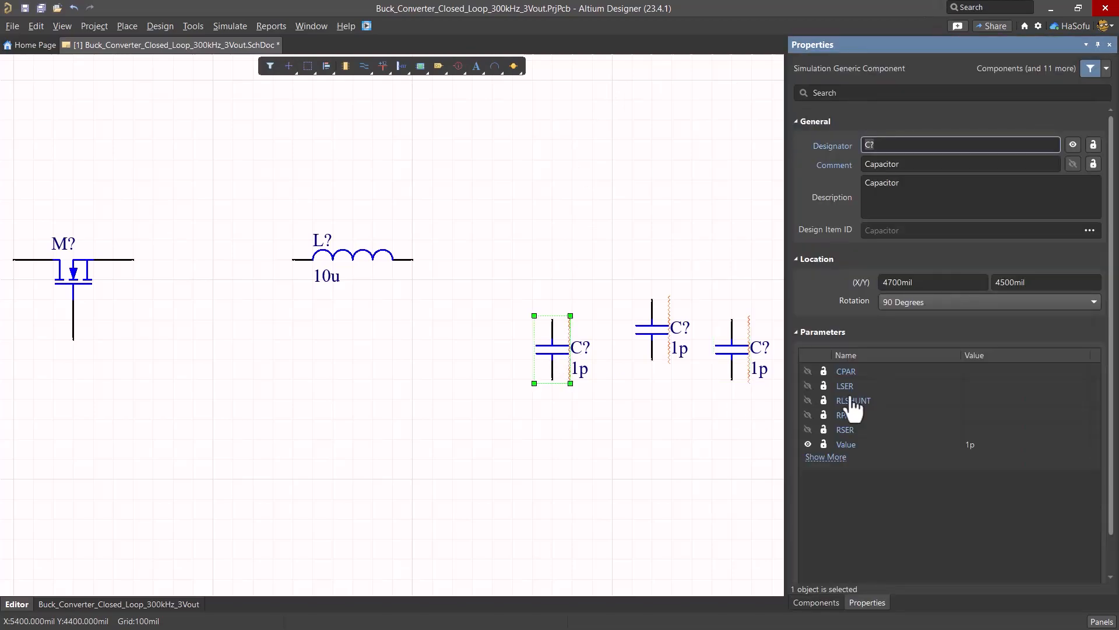
click(1002, 445)
text(2220)
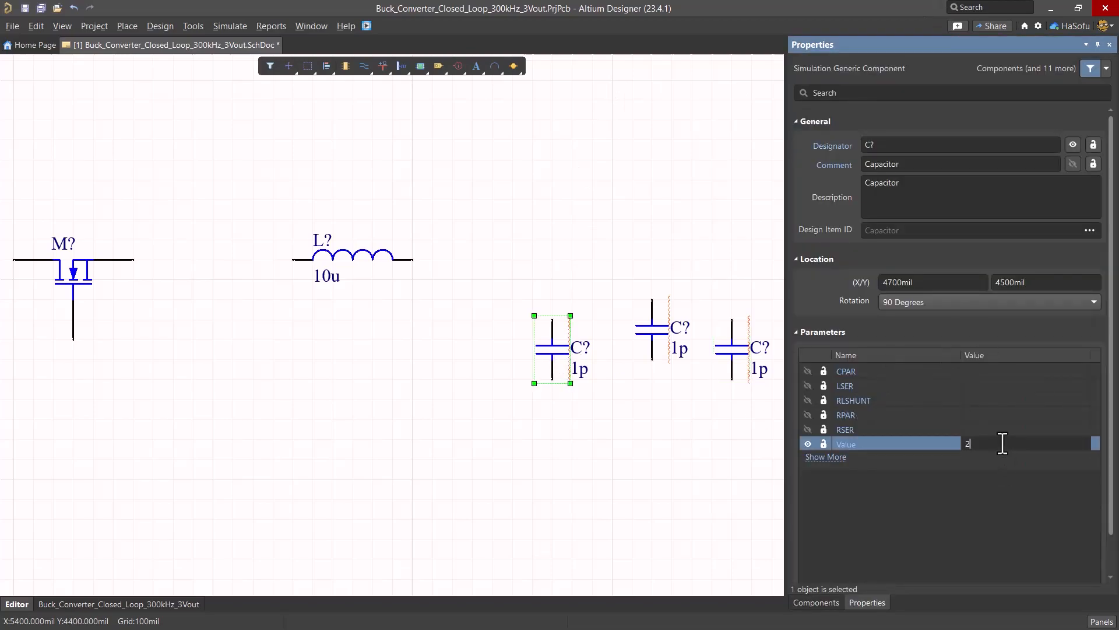
key(BackSpace)
key(BackSpace)
text(0u)
key(Return)
- Set the value of the middle vertical capacitor to 22u
click(653, 337)
click(1018, 444)
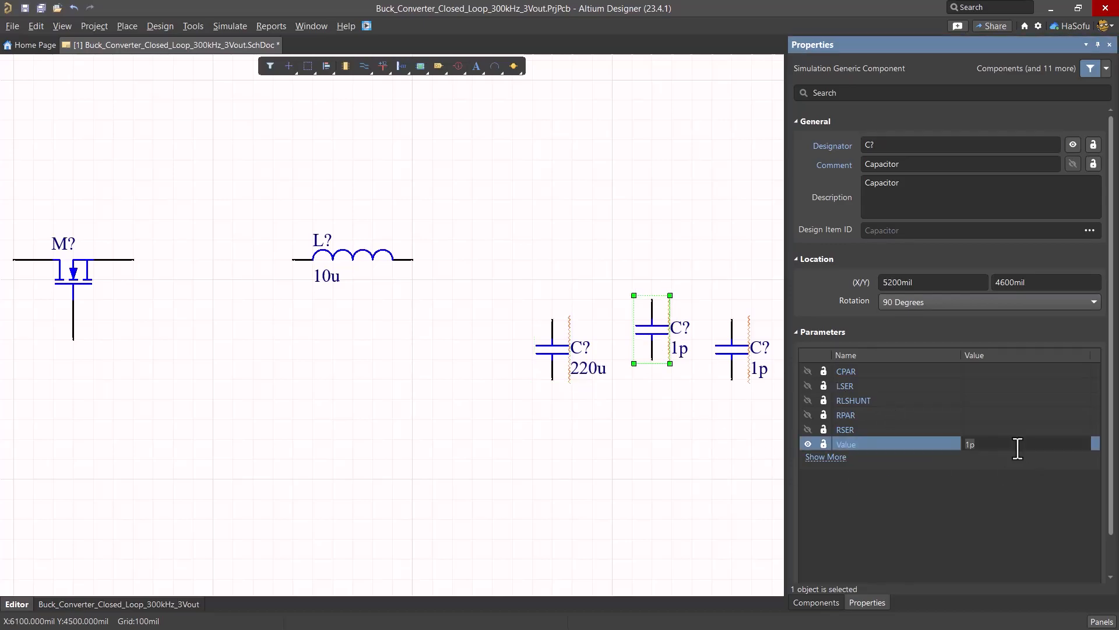
text(22u)
key(Return)
- Set the value of the rightmost vertical capacitor to 0.1u
click(756, 369)
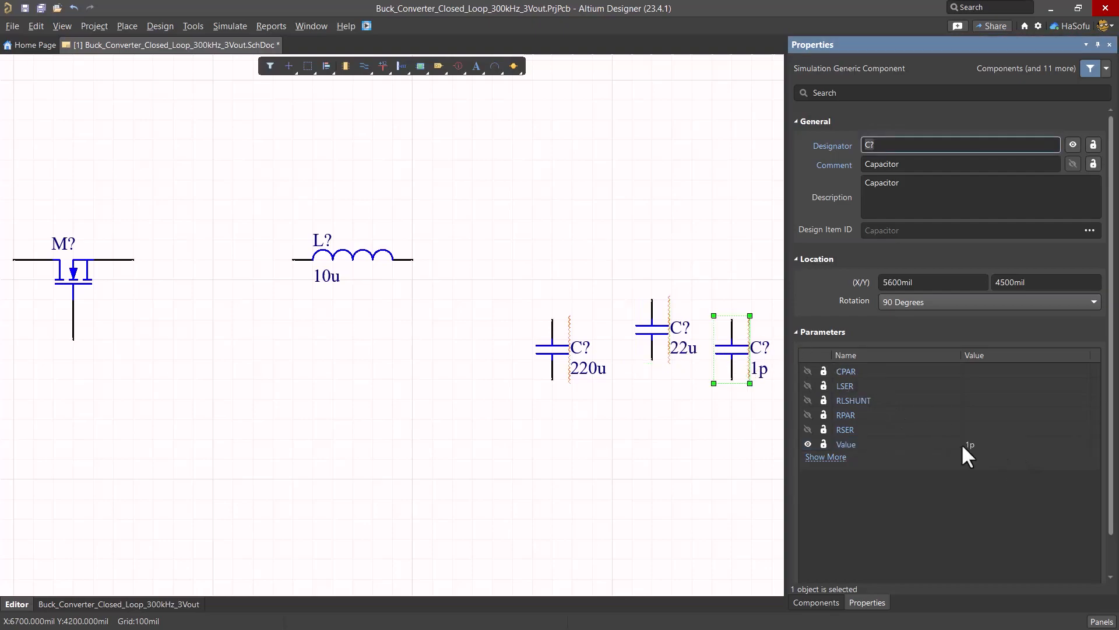
click(991, 446)
text(0.1u)
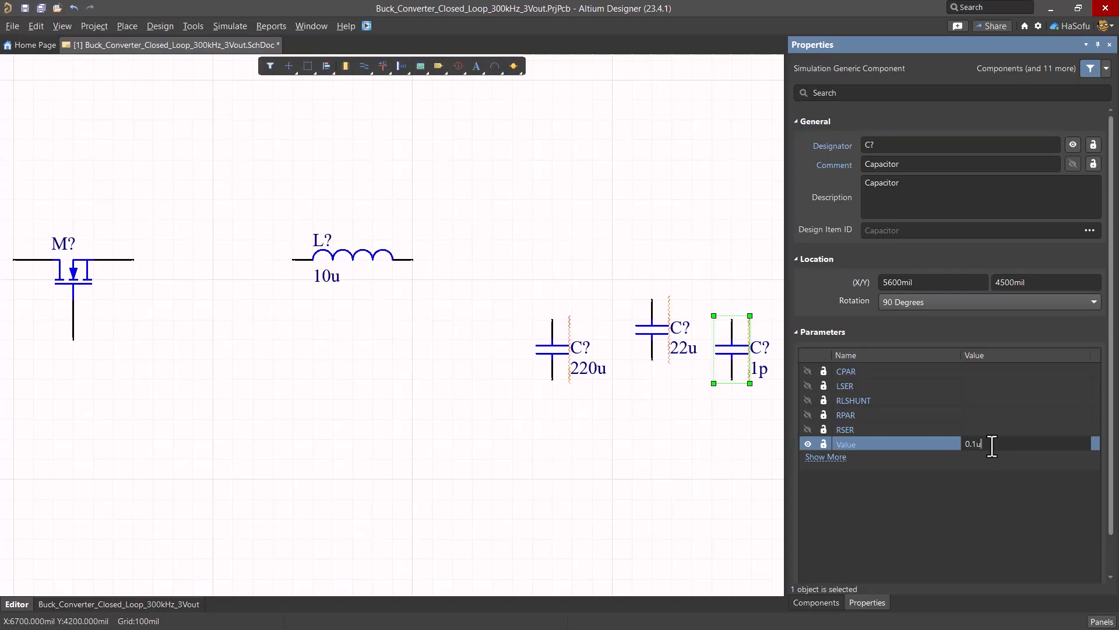
key(Return)
click(457, 502)
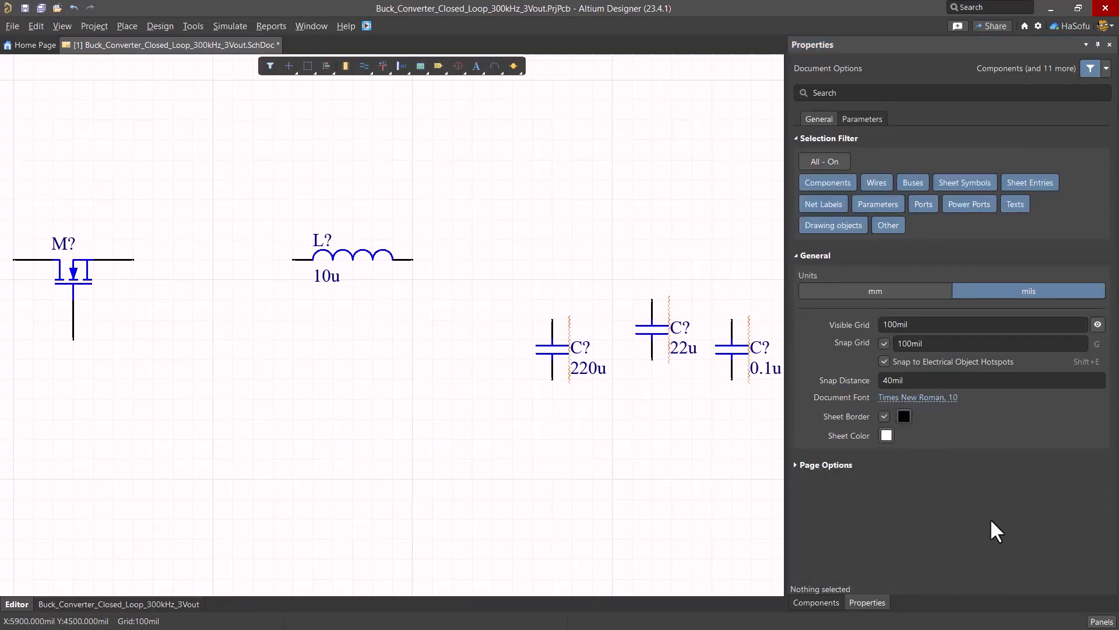
- Search the generic components for a Resistor and place it vertically to the right of the three capacitors
right_drag(639, 444, 388, 396)
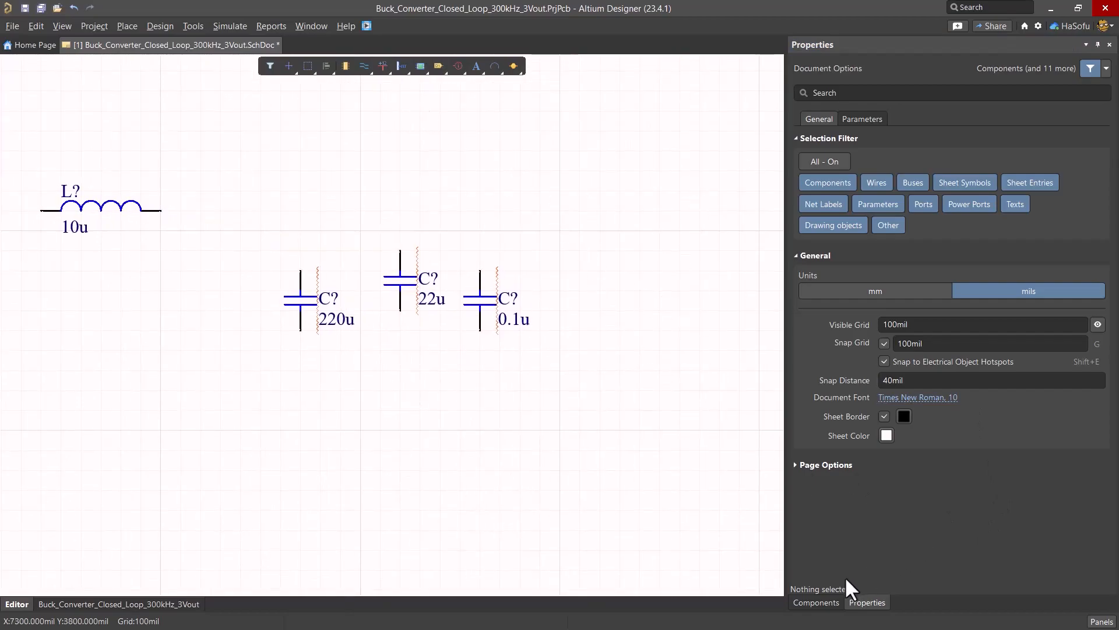
click(822, 602)
text(resistiv)
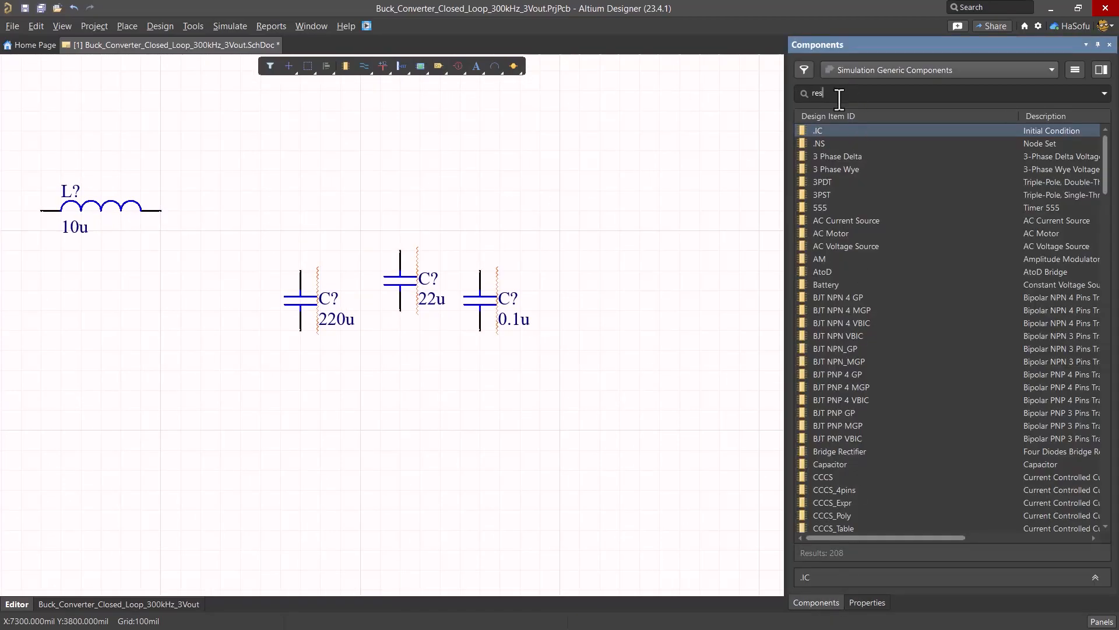
key(BackSpace)
key(BackSpace)
text(o)
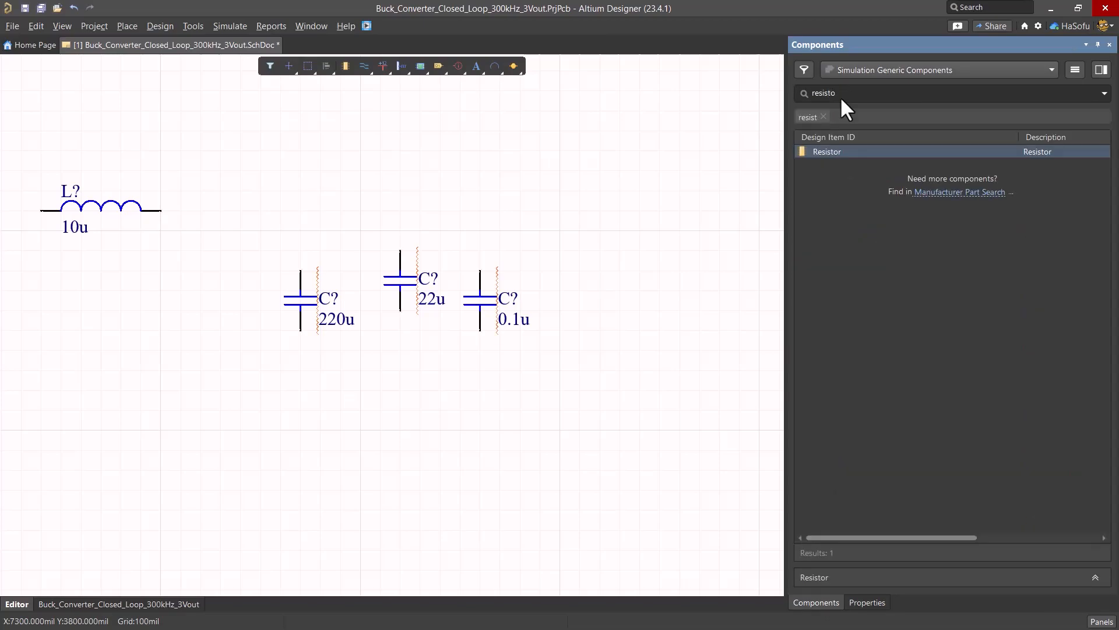
double_click(866, 150)
click(640, 251)
key(Escape)
- Set the value of the new vertical resistor to 1.67
right_drag(535, 394, 458, 399)
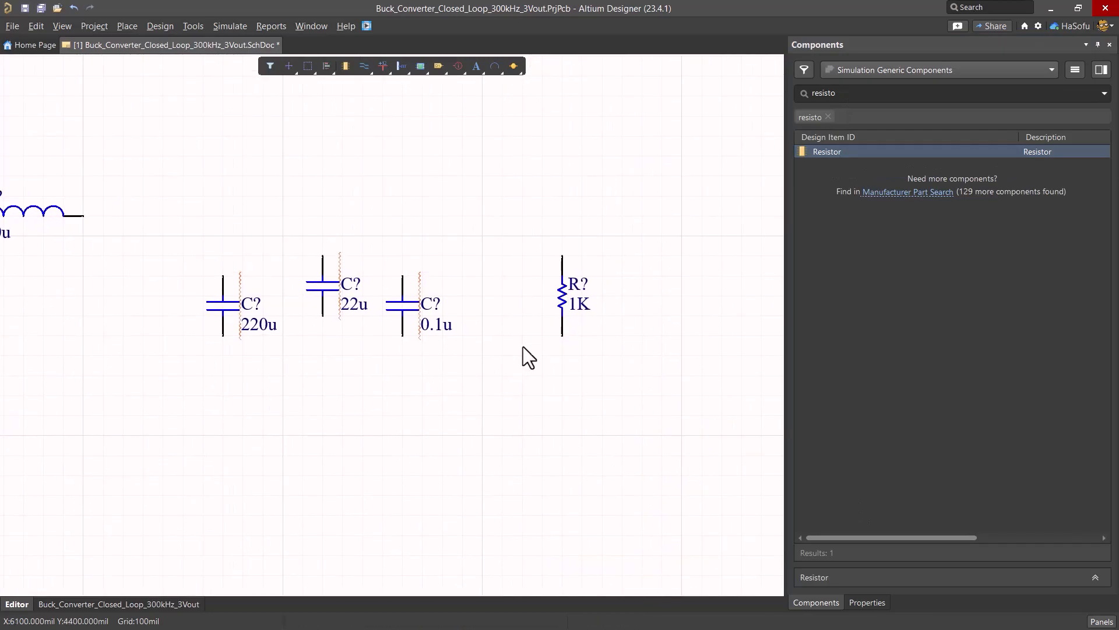
click(569, 309)
click(1003, 370)
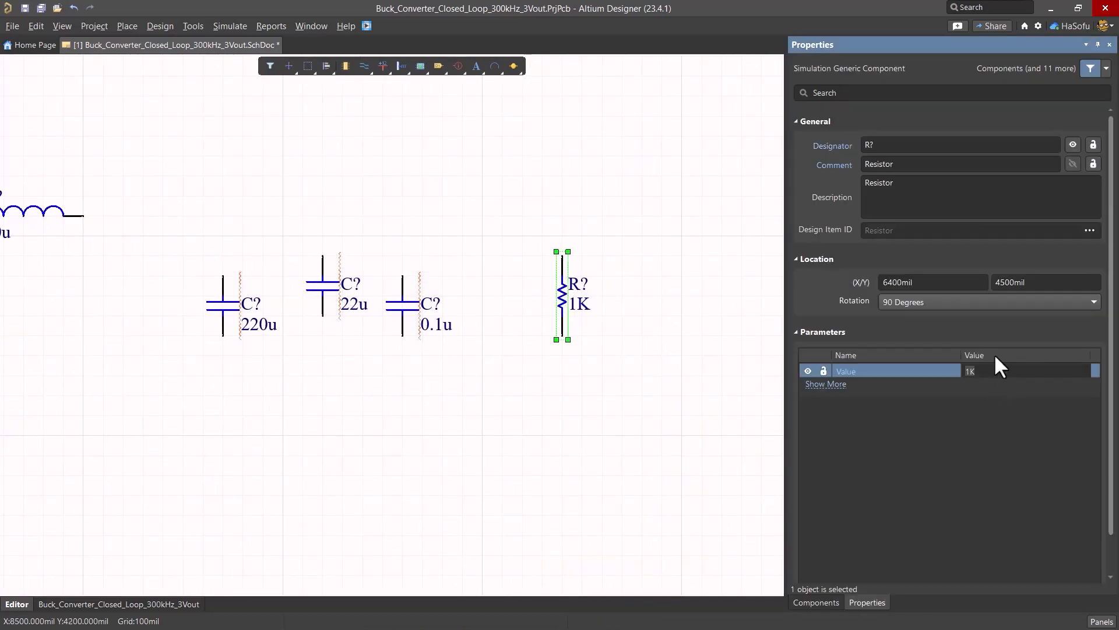
key(Return)
click(498, 434)
- Move the 1.67 resistor and the three capacitors further right of the inductor, evenly spaced with the capacitors level in one row
right_drag(471, 408, 498, 404)
middle_drag(454, 384, 451, 397)
right_drag(451, 398, 545, 328)
middle_drag(546, 315, 547, 324)
right_drag(499, 333, 435, 294)
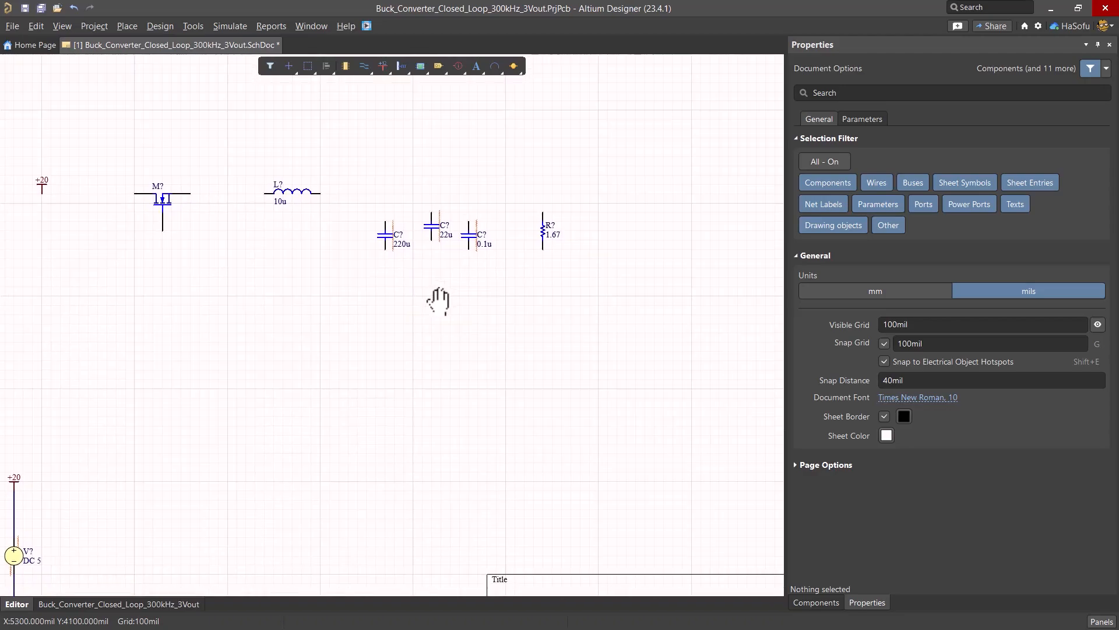
drag(548, 213, 610, 206)
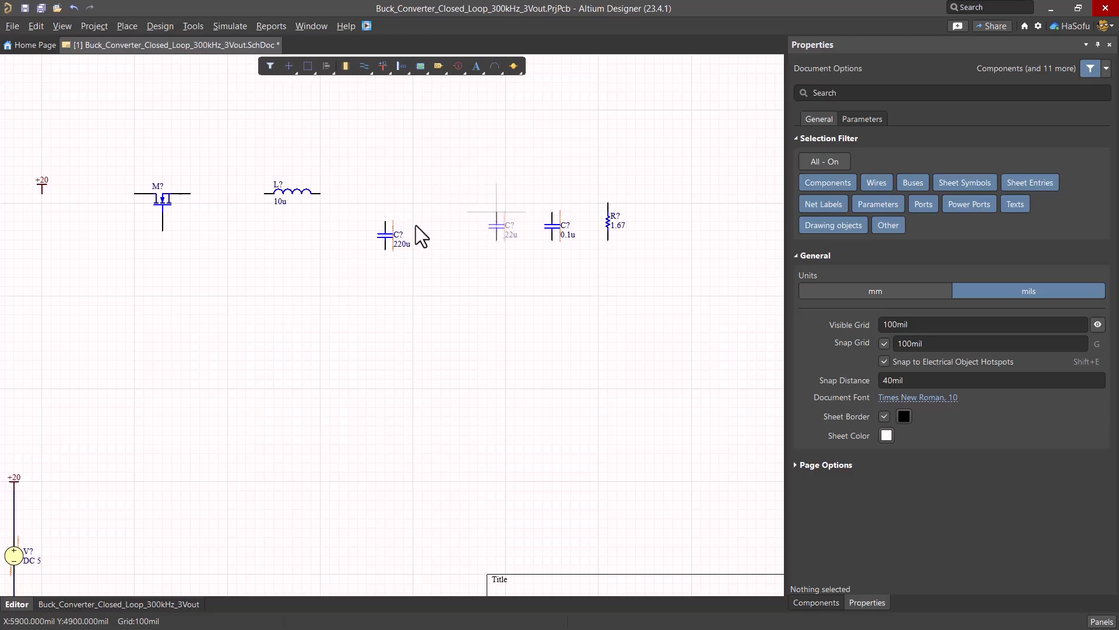
drag(464, 227, 455, 217)
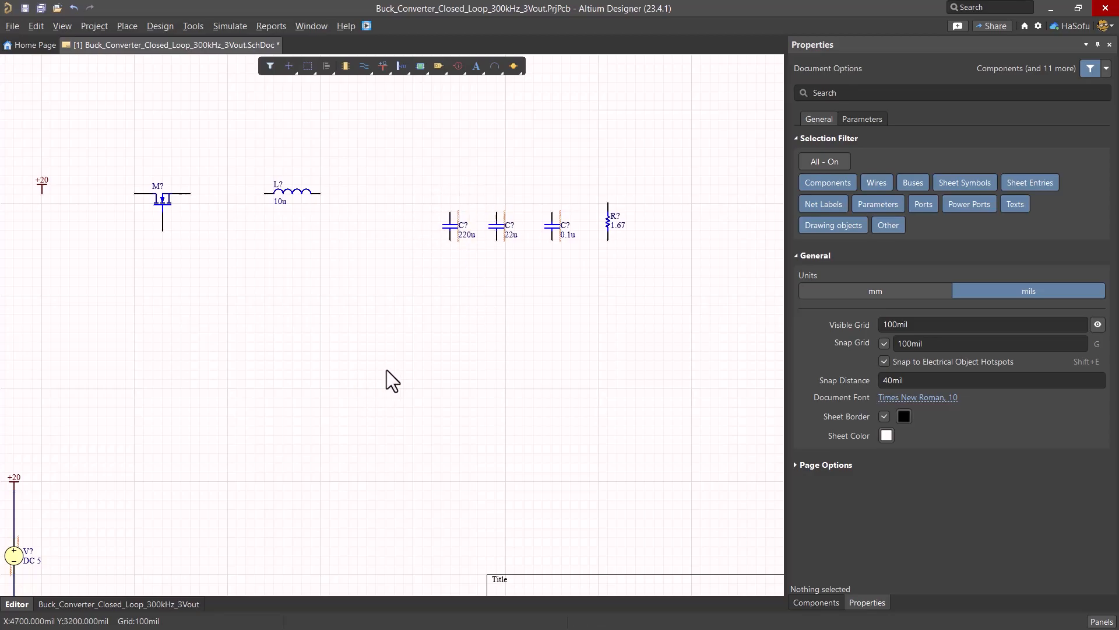
- Copy the 220u capacitor and paste two horizontal duplicates below the inductor, the second lower and to the right of the first
click(453, 227)
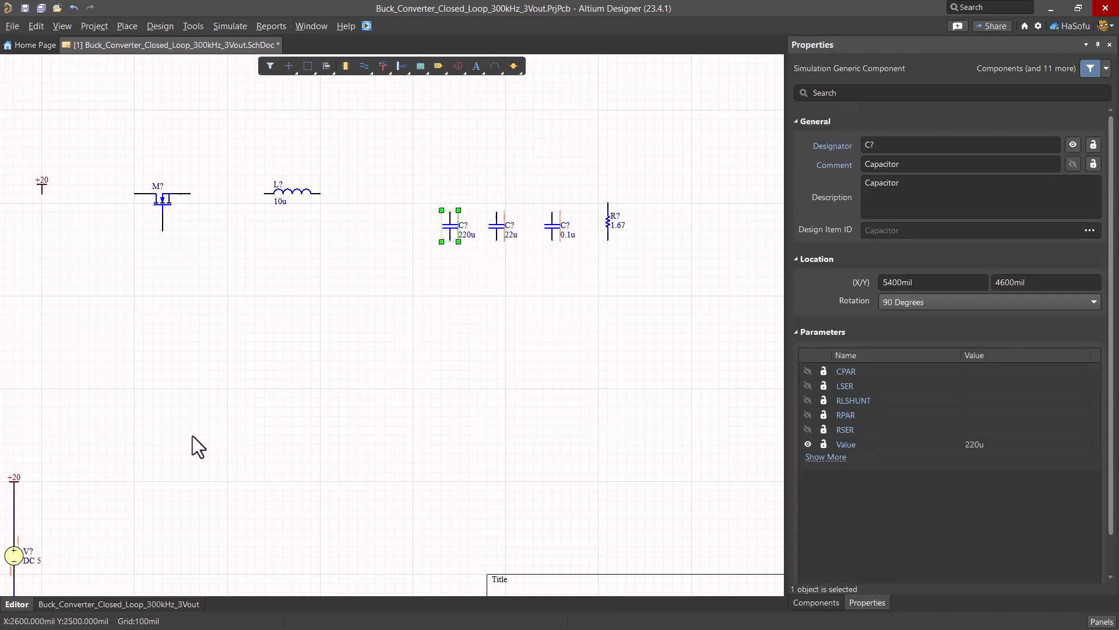
click(193, 436)
key(ctrl+v)
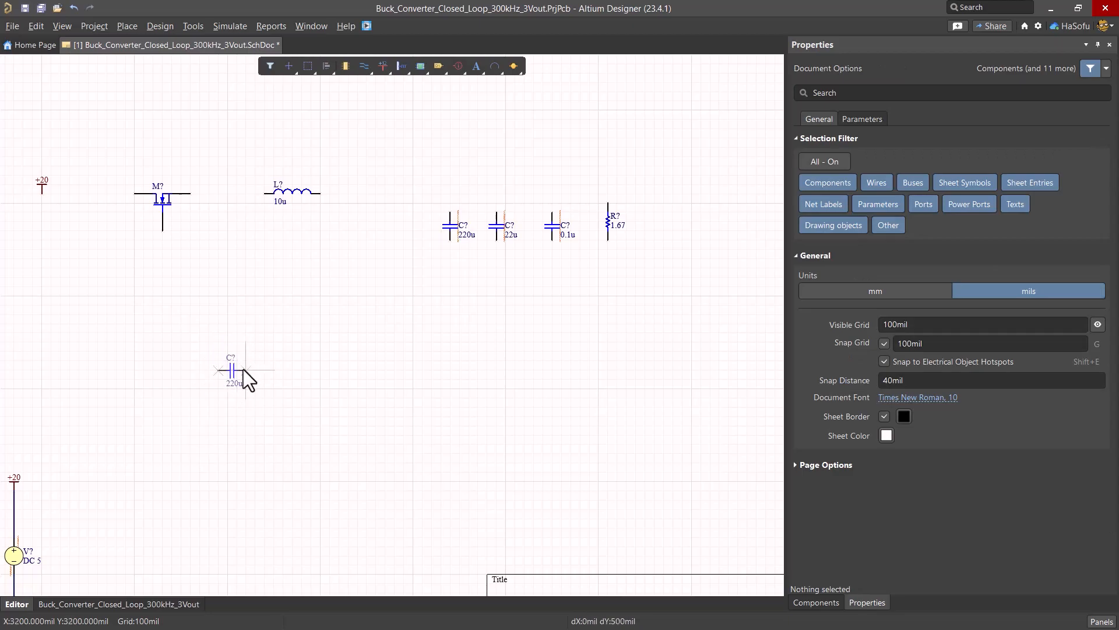
click(282, 375)
key(ctrl+v)
click(356, 407)
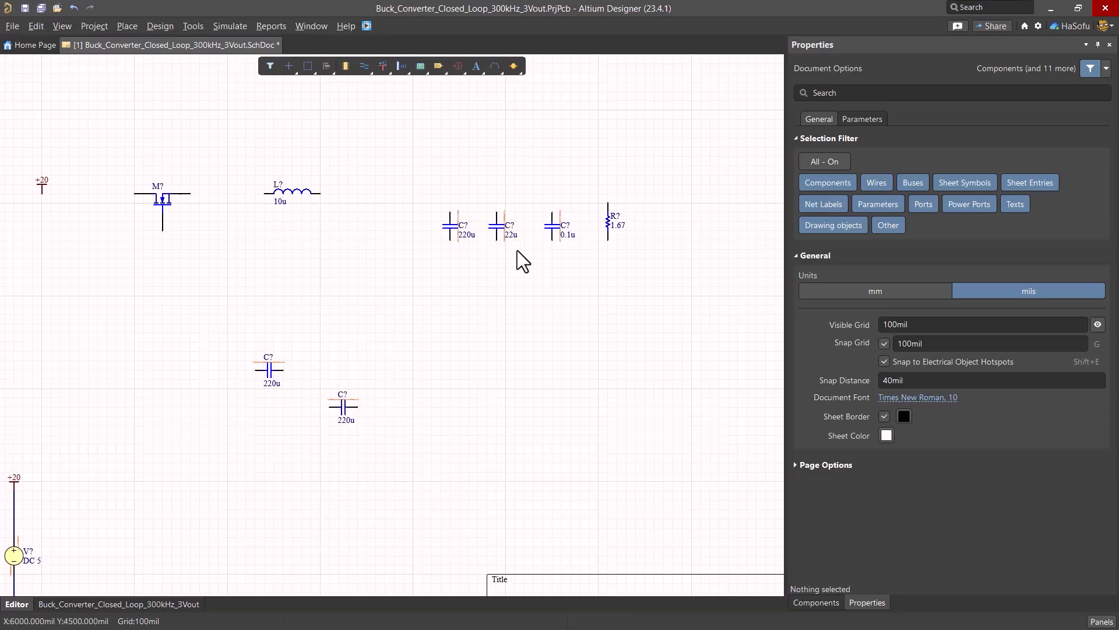
- Copy the 1.67 resistor and paste a horizontal duplicate to the left of and below the first horizontal capacitor
click(608, 222)
key(ctrl+c)
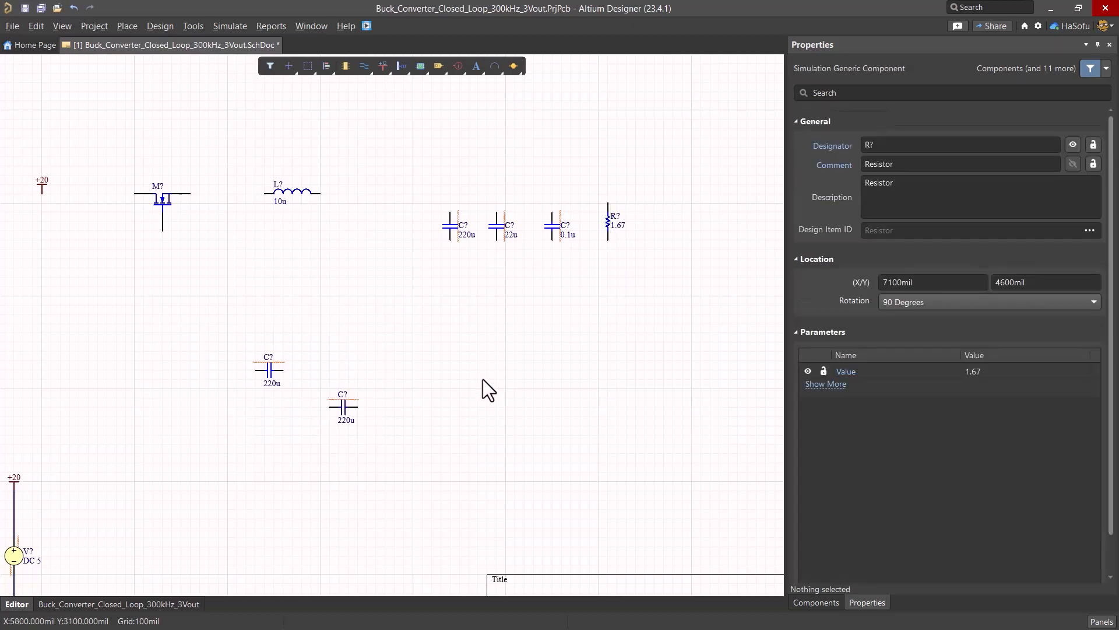
key(ctrl+v)
key(space)
click(215, 407)
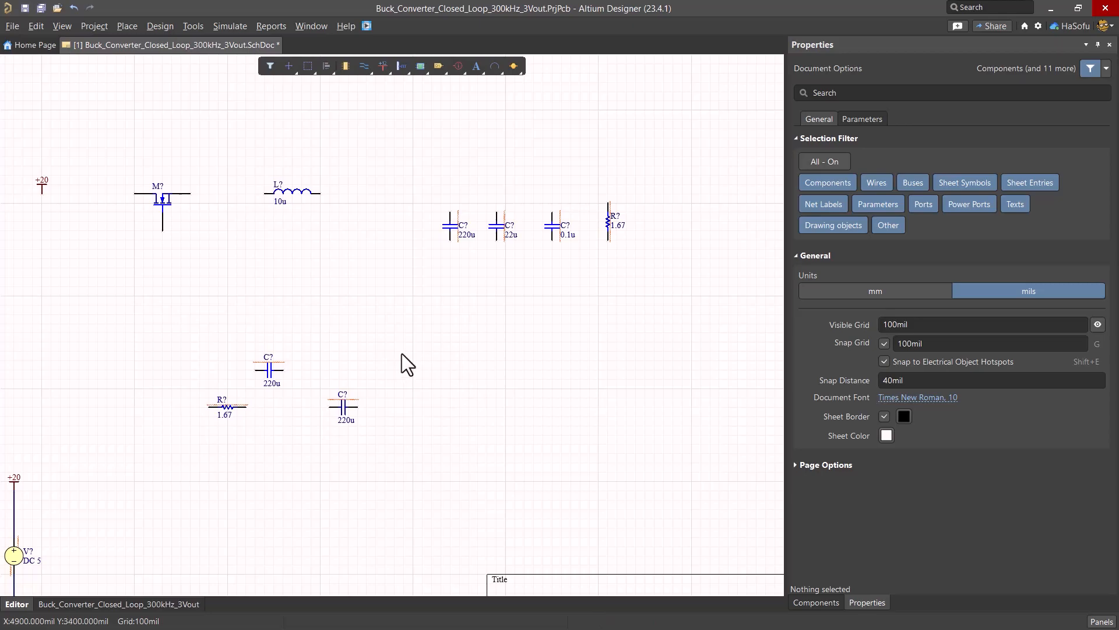
- Copy the vertical 1.67 resistor again and paste a horizontal duplicate well below the 0.1u capacitor
click(607, 220)
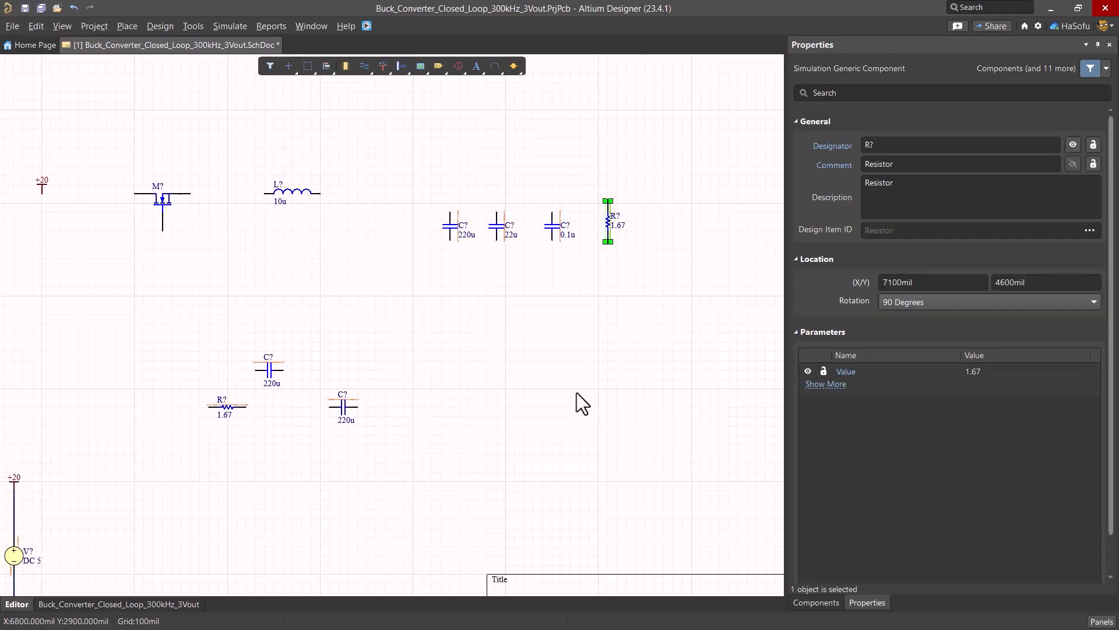
key(ctrl+c)
key(ctrl+v)
key(space)
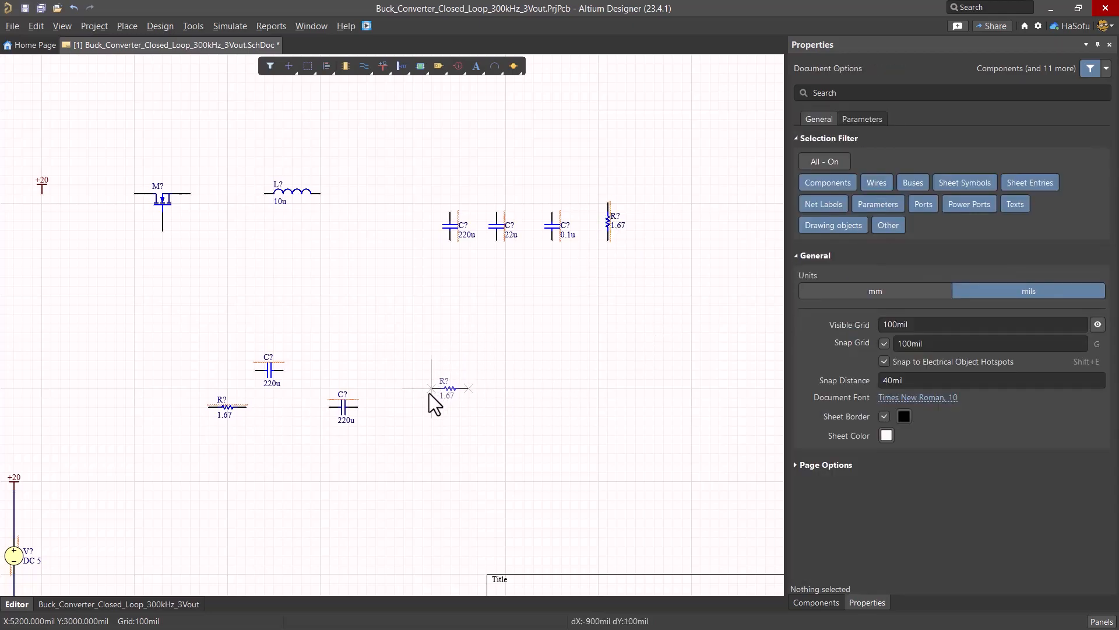
key(space)
key(space)
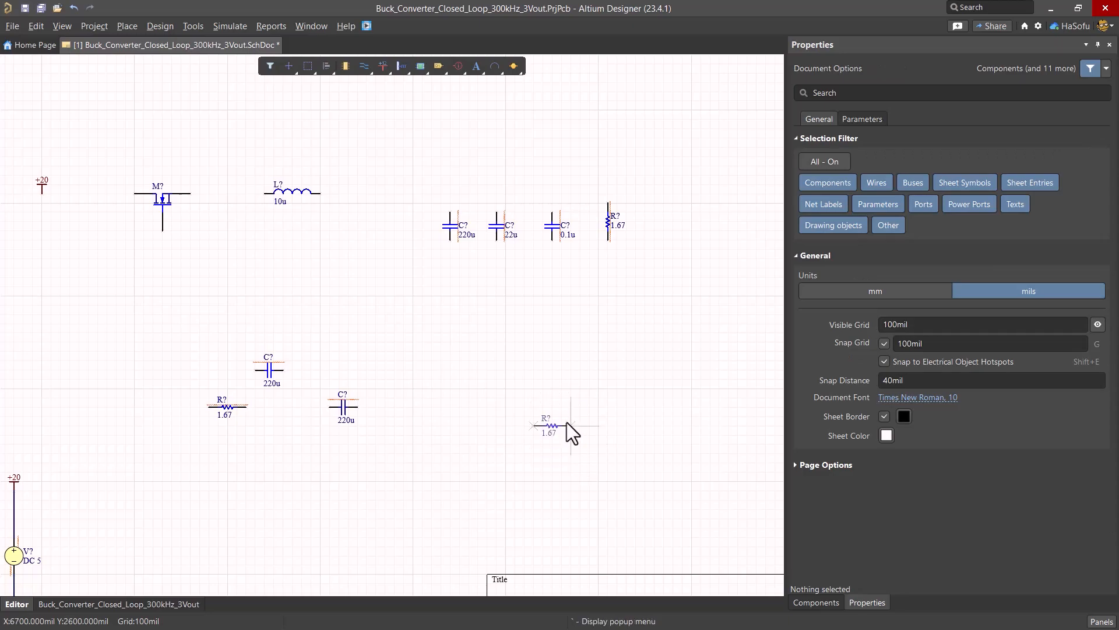
click(566, 424)
- Paste another resistor copy vertically, just below and to the left of the horizontal resistor under the 0.1u capacitor
key(ctrl+v)
key(Escape)
key(space)
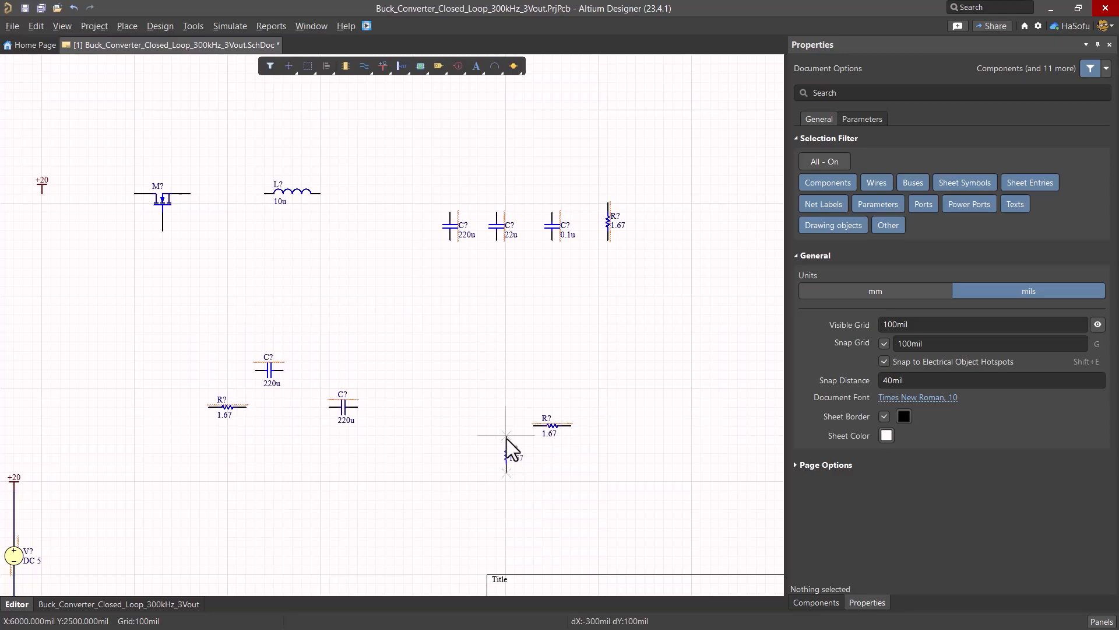
click(505, 471)
- Set the value of the horizontal resistor below the 0.1u capacitor to 31.6k
click(552, 424)
double_click(999, 370)
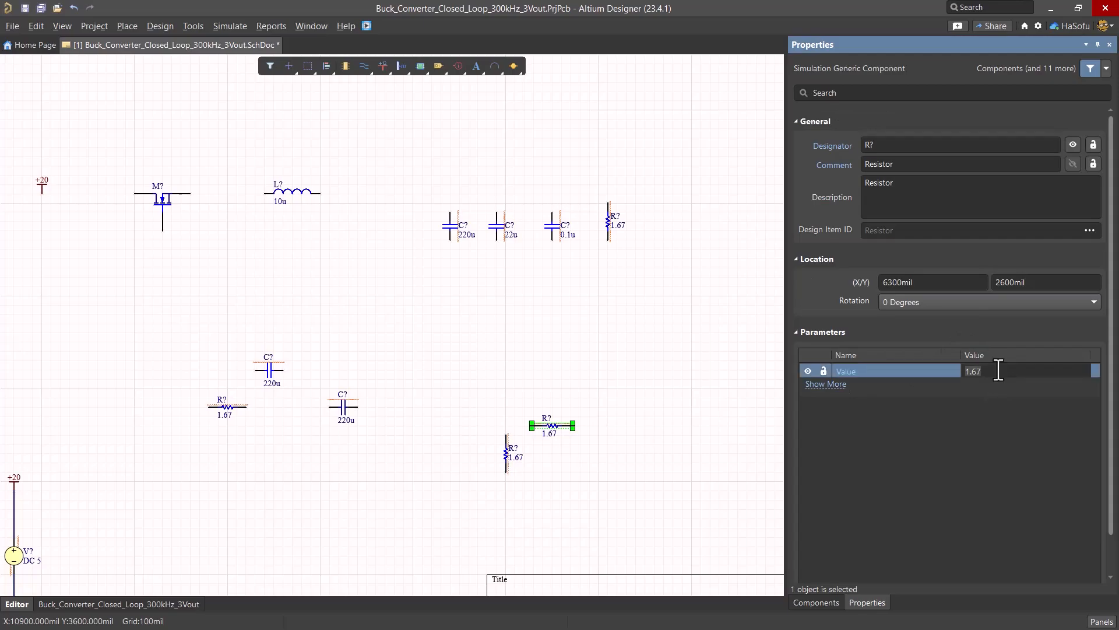
text(31.6k)
key(Return)
- Set the value of the vertical resistor beside the 31.6k resistor to 5.11k
click(505, 452)
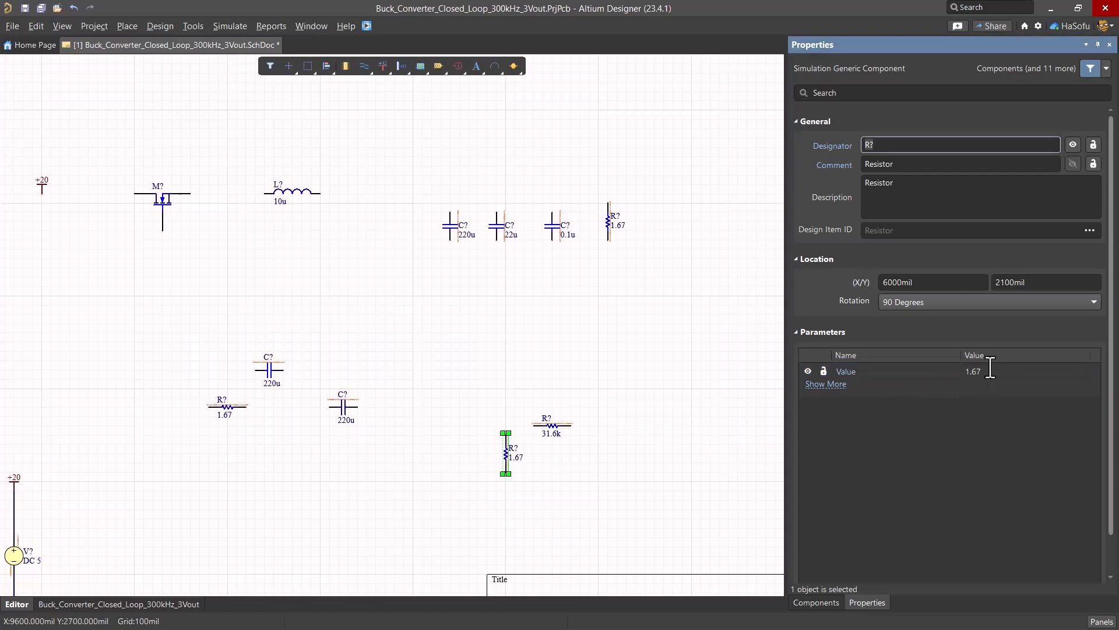
text(5.11k)
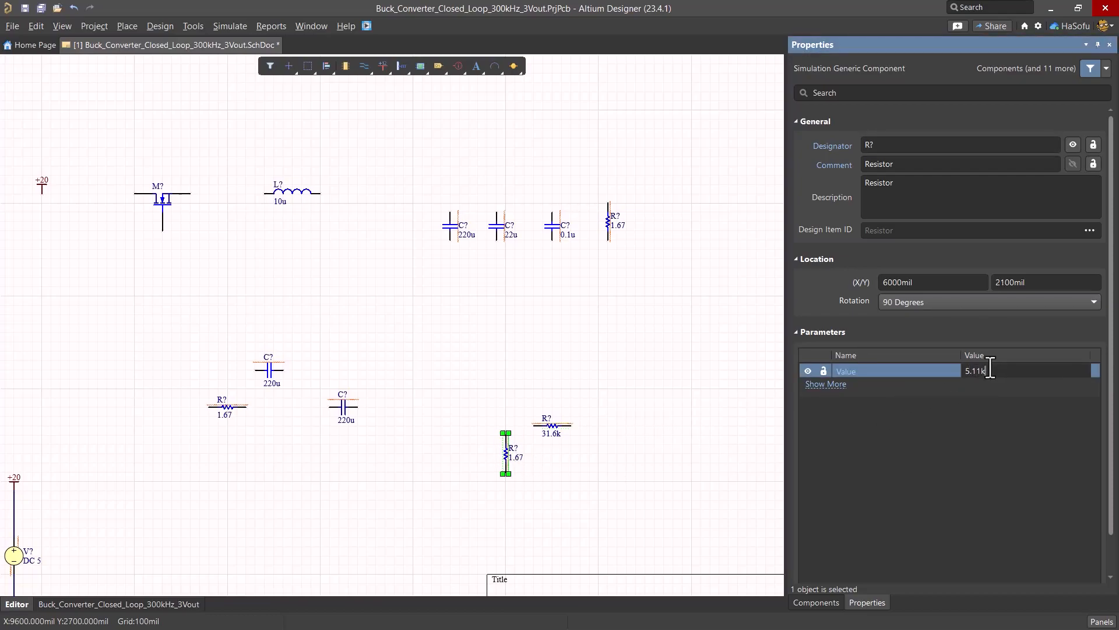
key(Return)
click(376, 313)
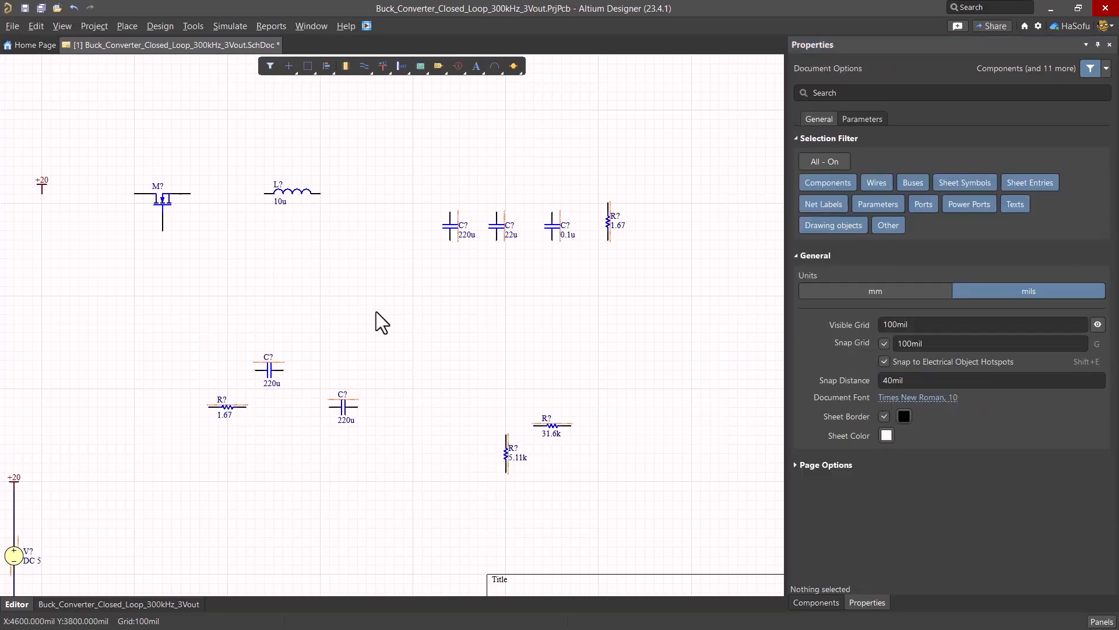
- Copy the lower horizontal 220u capacitor and paste a duplicate between it and the 31.6k resistor
click(342, 410)
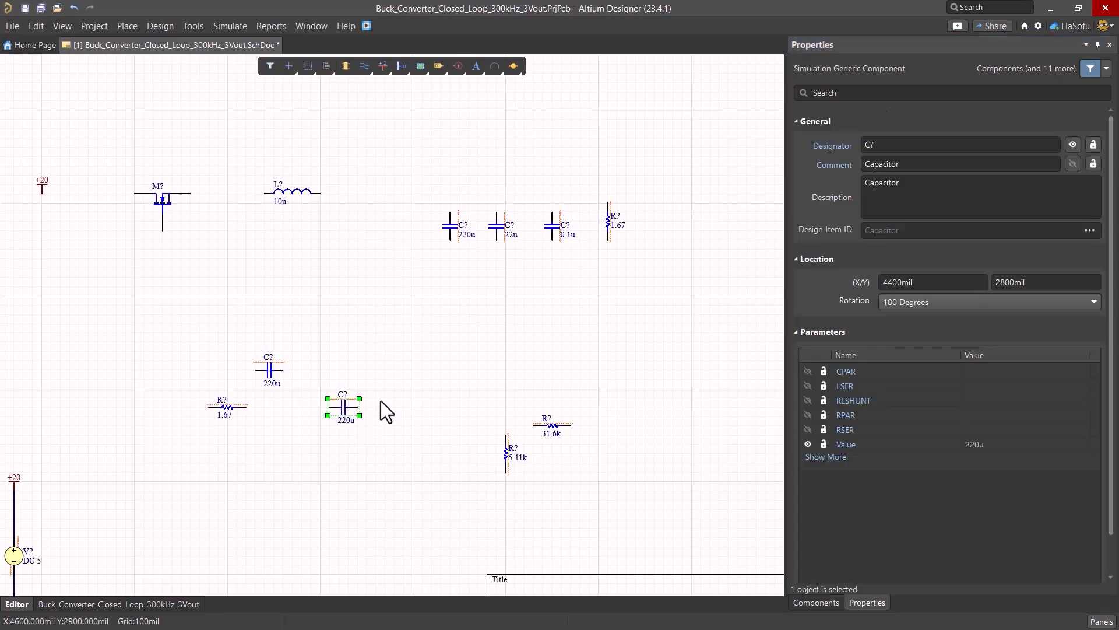
key(ctrl+c)
key(ctrl+v)
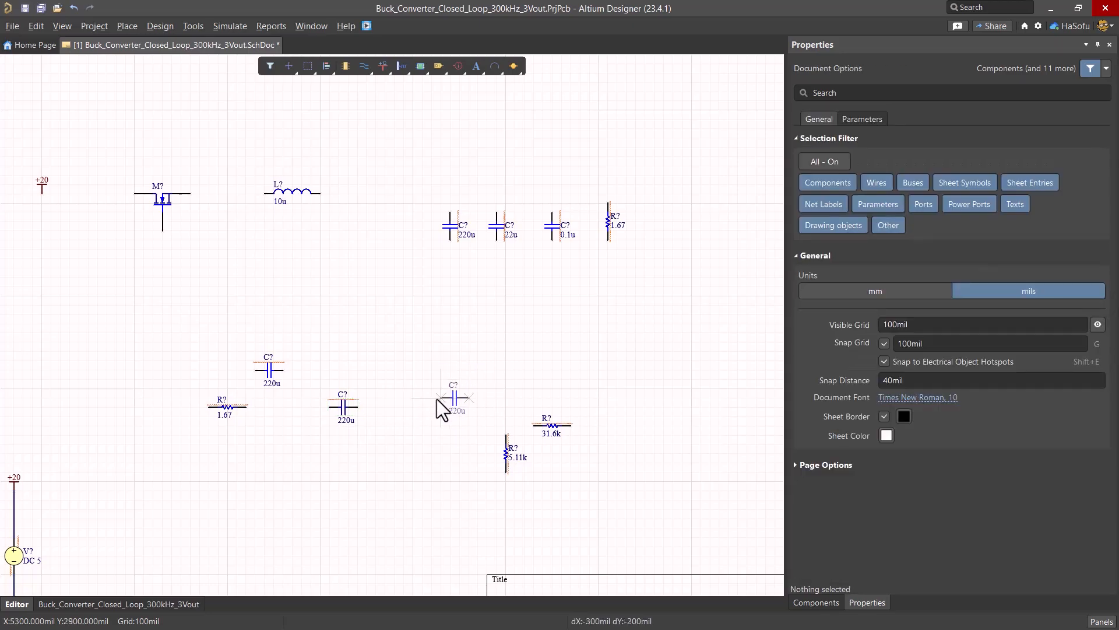
click(443, 396)
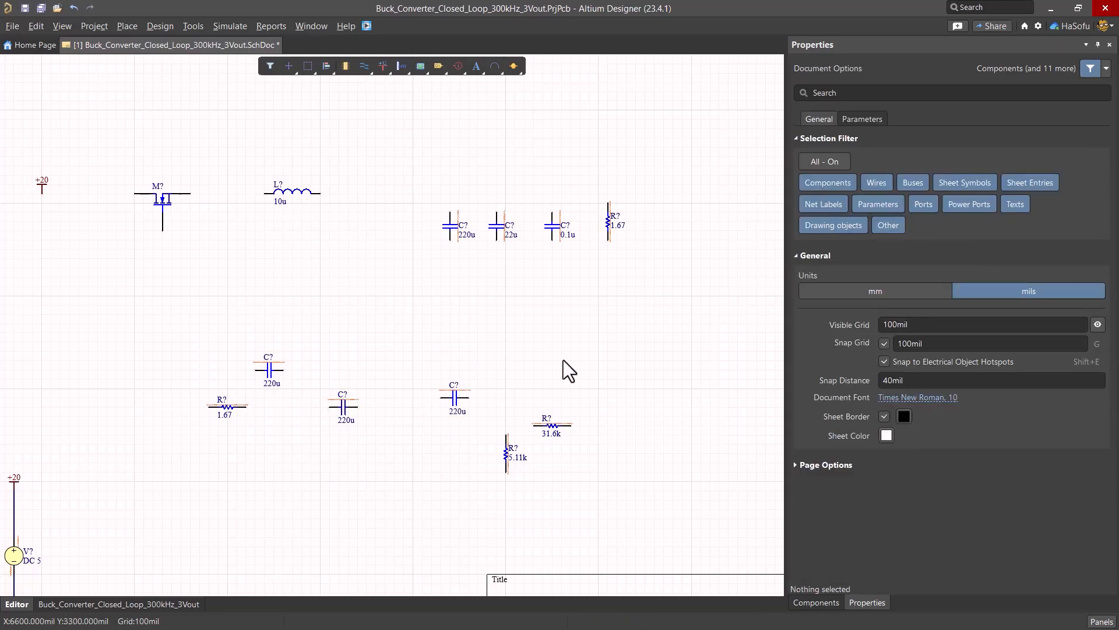
- Copy the 5.11k resistor and paste a horizontal duplicate directly left of the newly pasted horizontal capacitor
click(506, 453)
key(ctrl+c)
key(ctrl+v)
key(space)
click(386, 398)
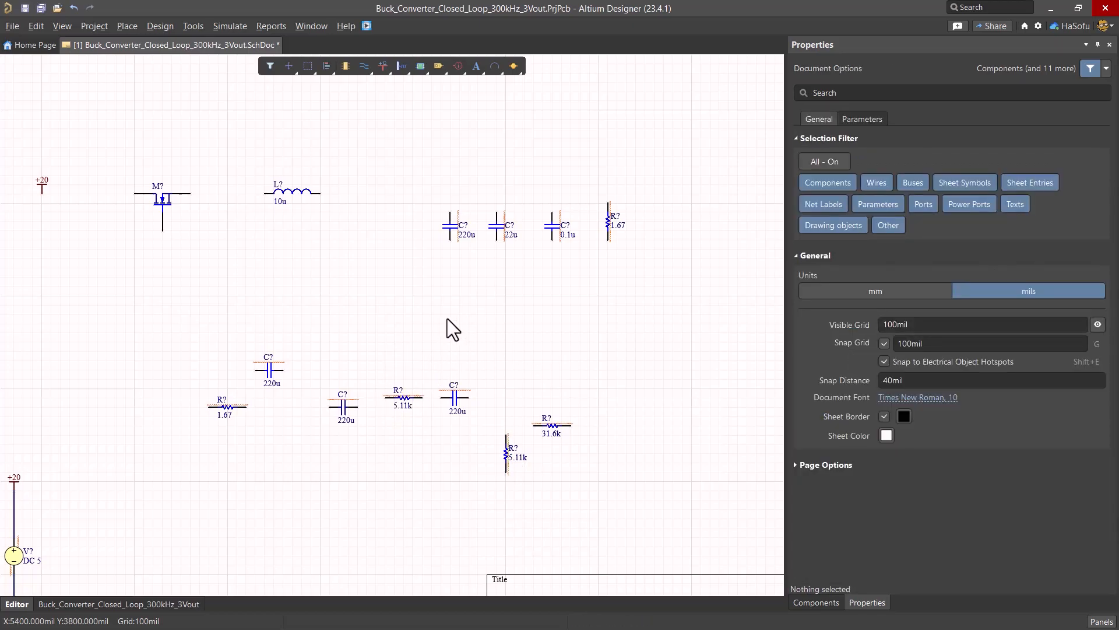
- Set the value of the horizontal resistor between the two lower capacitors to 4.42k
click(404, 398)
click(1000, 372)
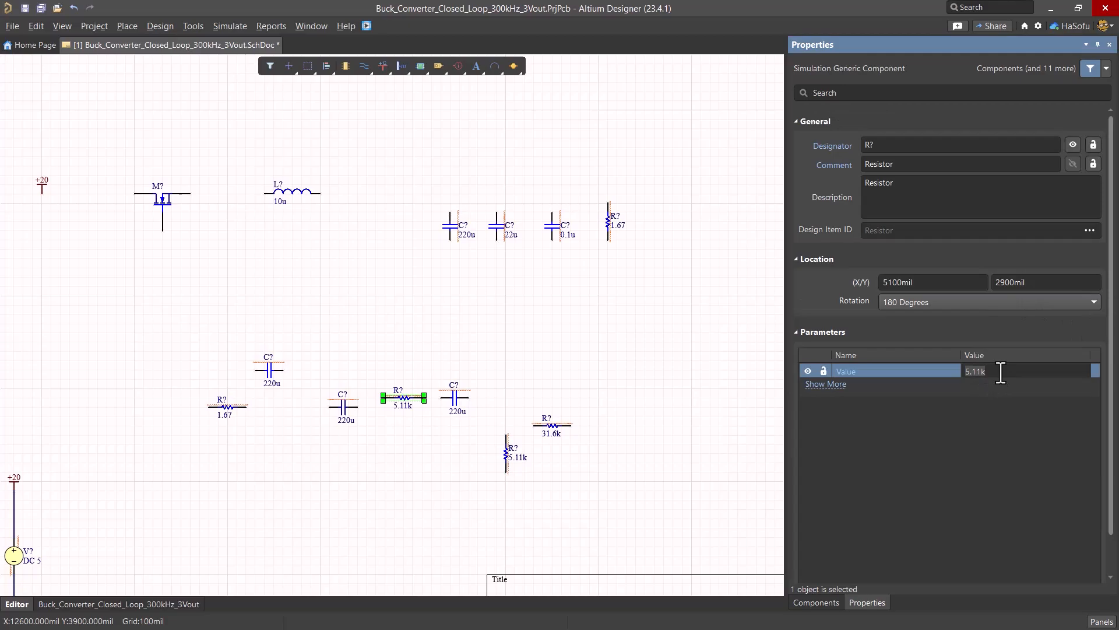
text(4.42k)
key(Return)
- Set the value of the horizontal capacitor to the right of the 4.42k resistor to 1.8n
click(457, 399)
click(995, 444)
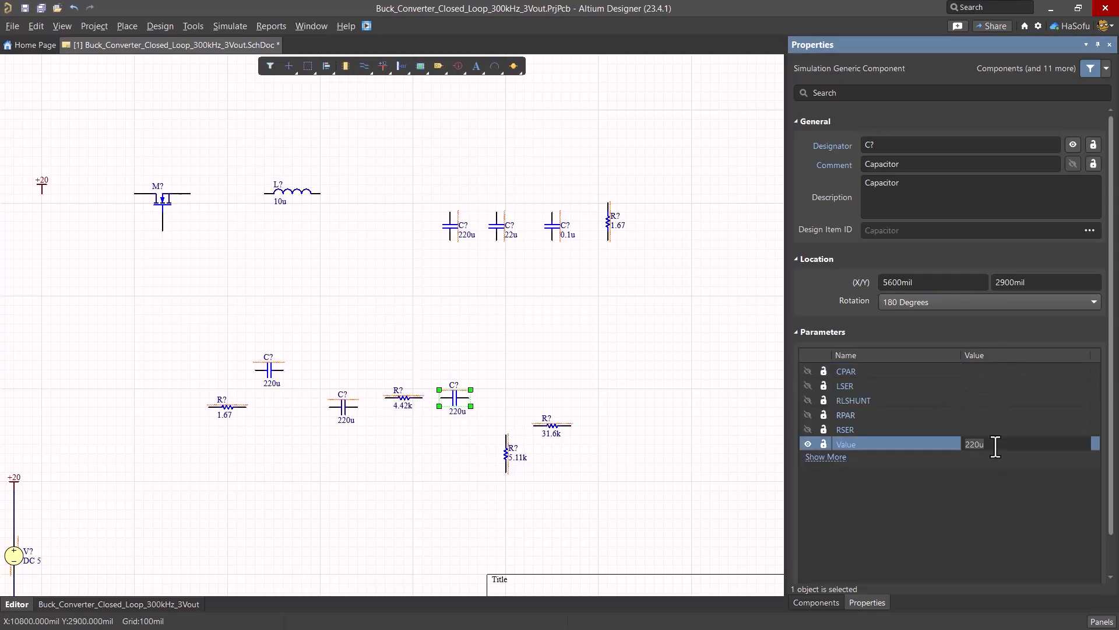
text(1.8n)
key(Return)
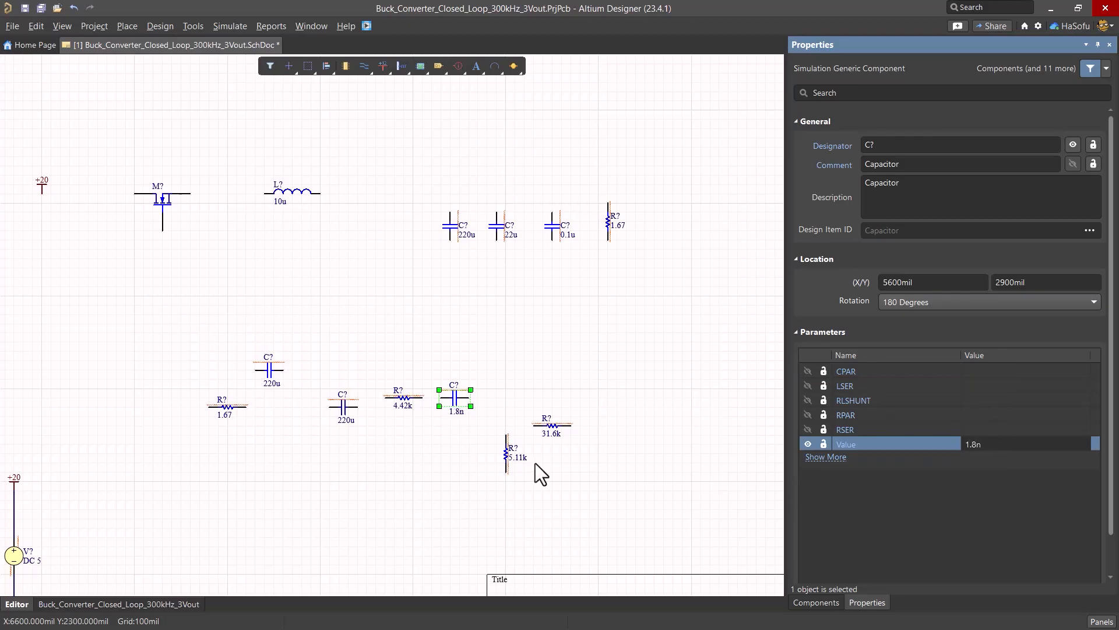
- Place a horizontally mirrored OpAmp below the gap between the horizontal 1.67 resistor and the lower 220u capacitor
click(453, 456)
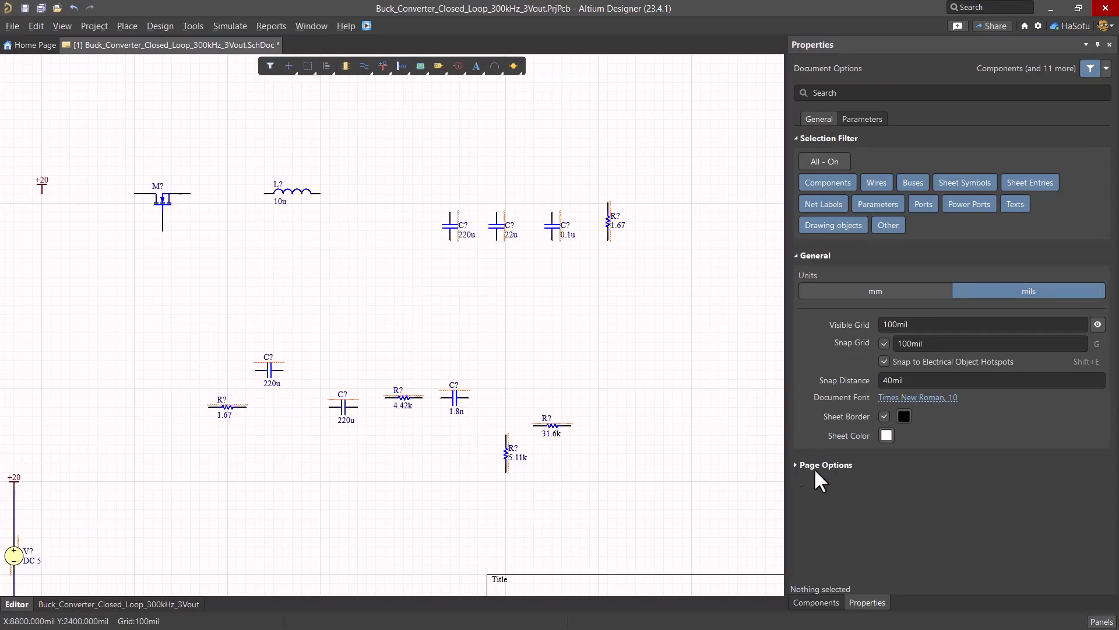
click(816, 603)
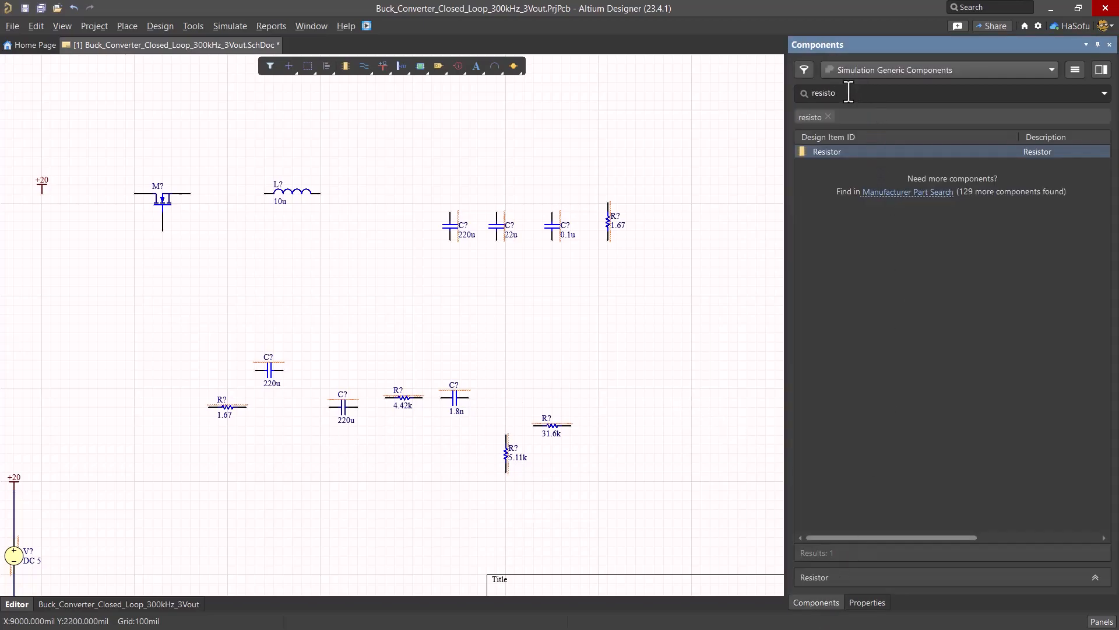
click(796, 95)
text(opam)
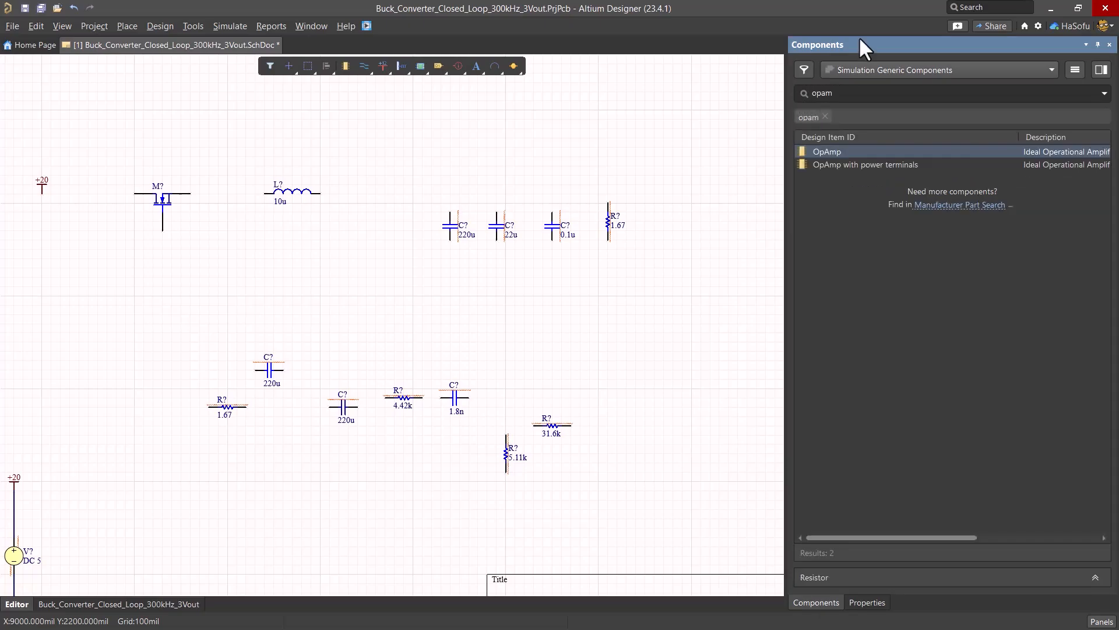
double_click(840, 152)
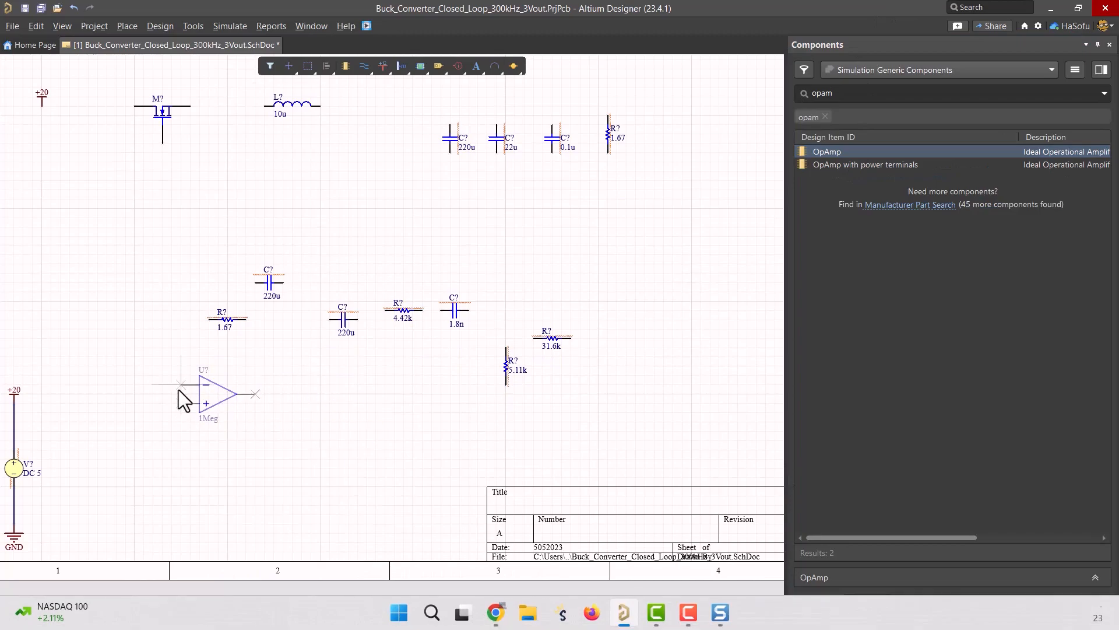
key(x)
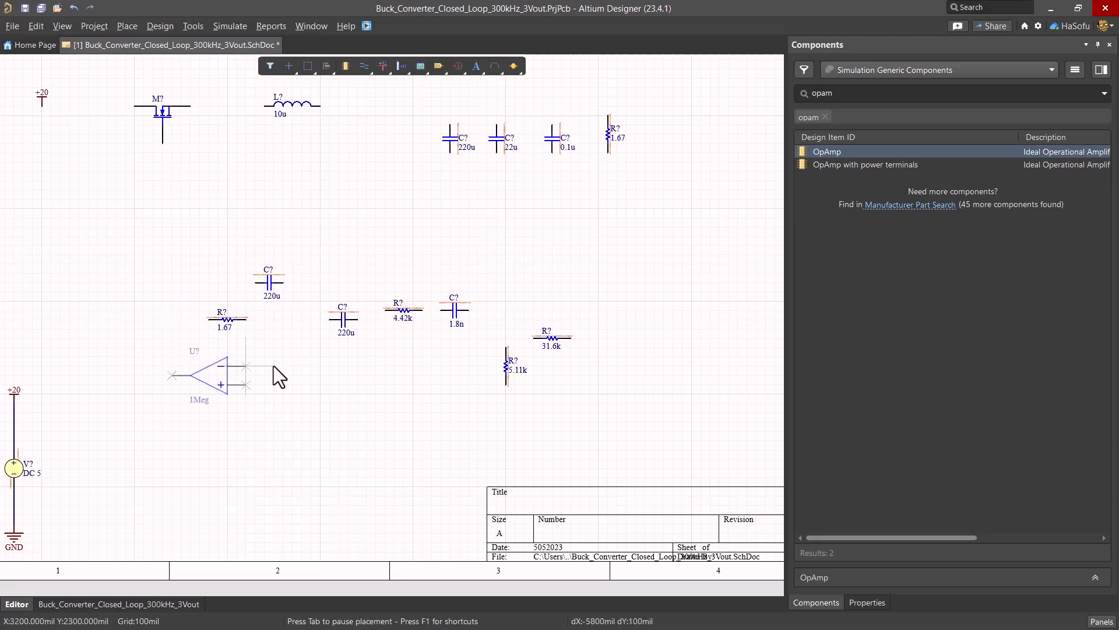
click(308, 376)
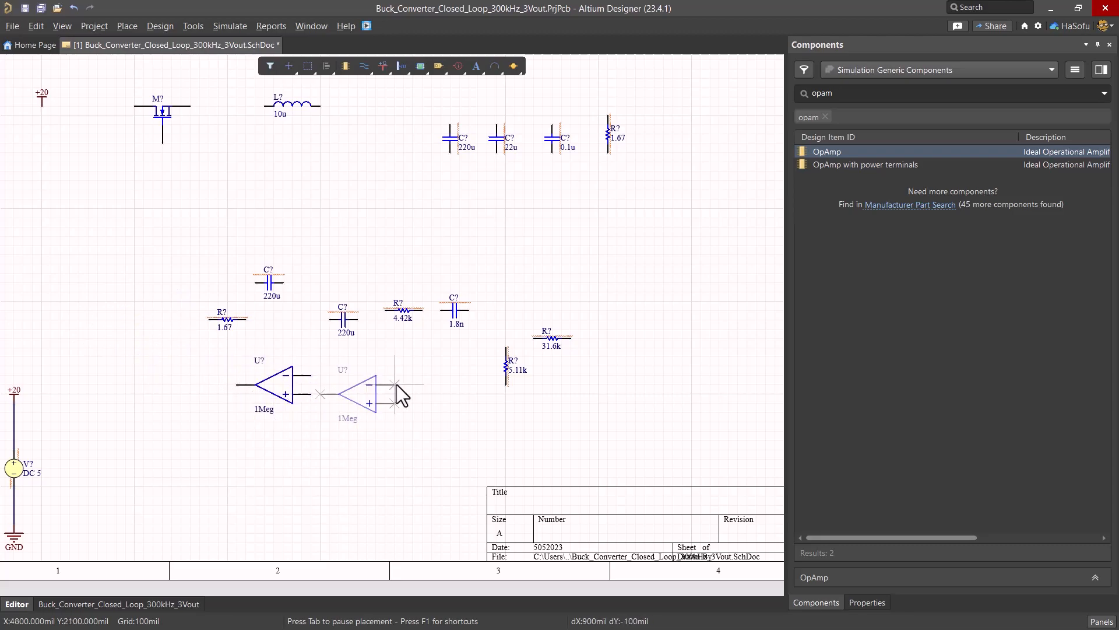
key(Escape)
- Find the VSRC voltage source in the component library and place one below and to the right of the op-amp
click(826, 116)
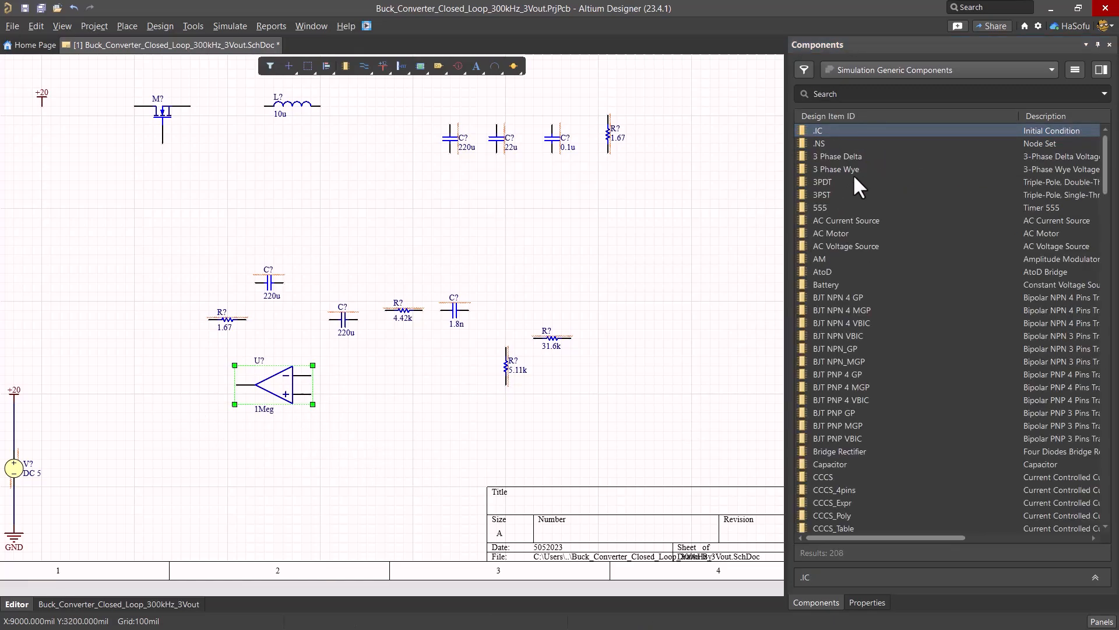
click(315, 362)
click(279, 382)
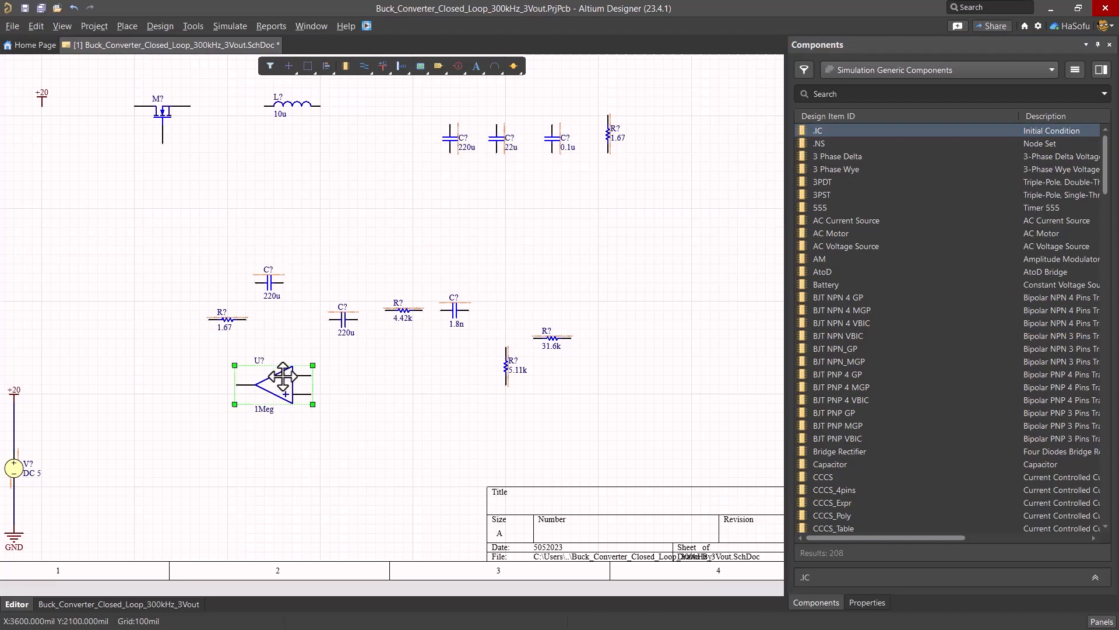
click(586, 131)
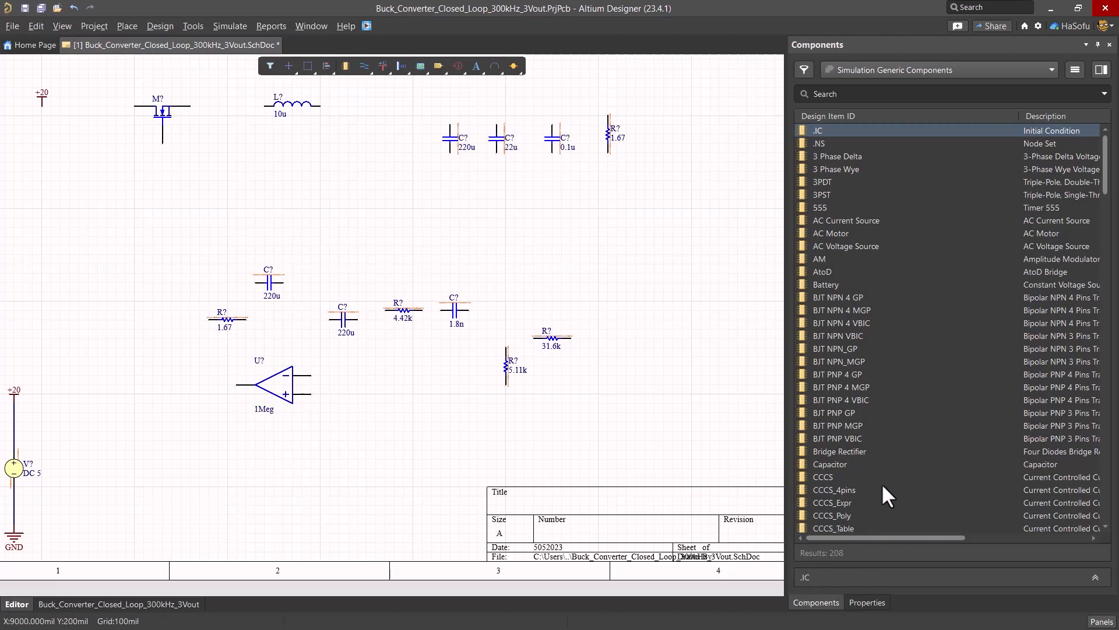
scroll(881, 483, down, 8)
click(864, 92)
text(vsrc)
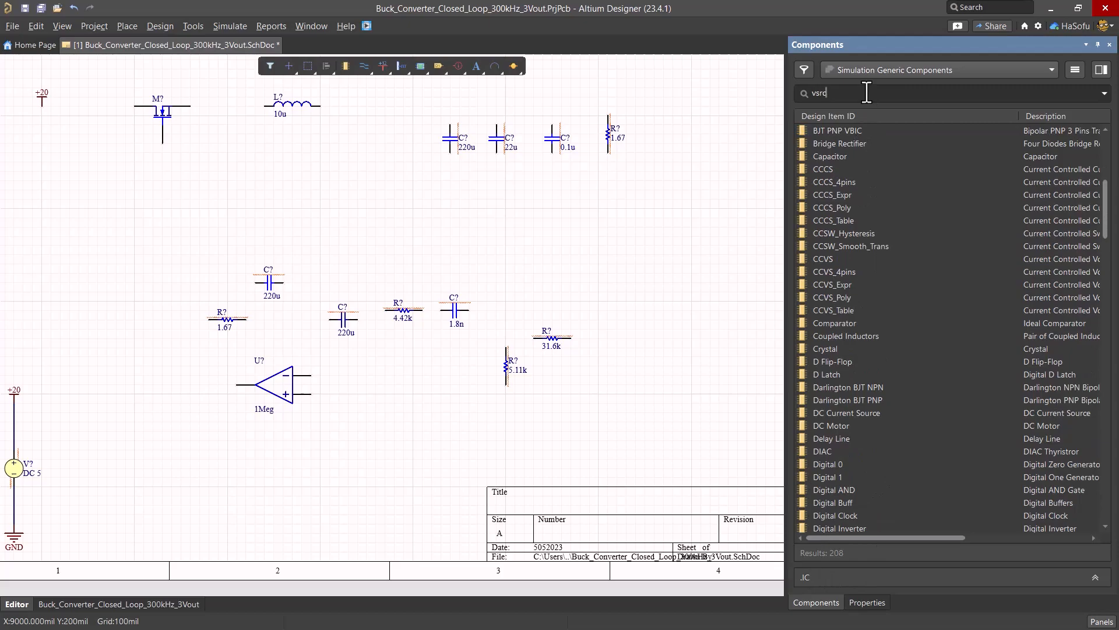
click(833, 153)
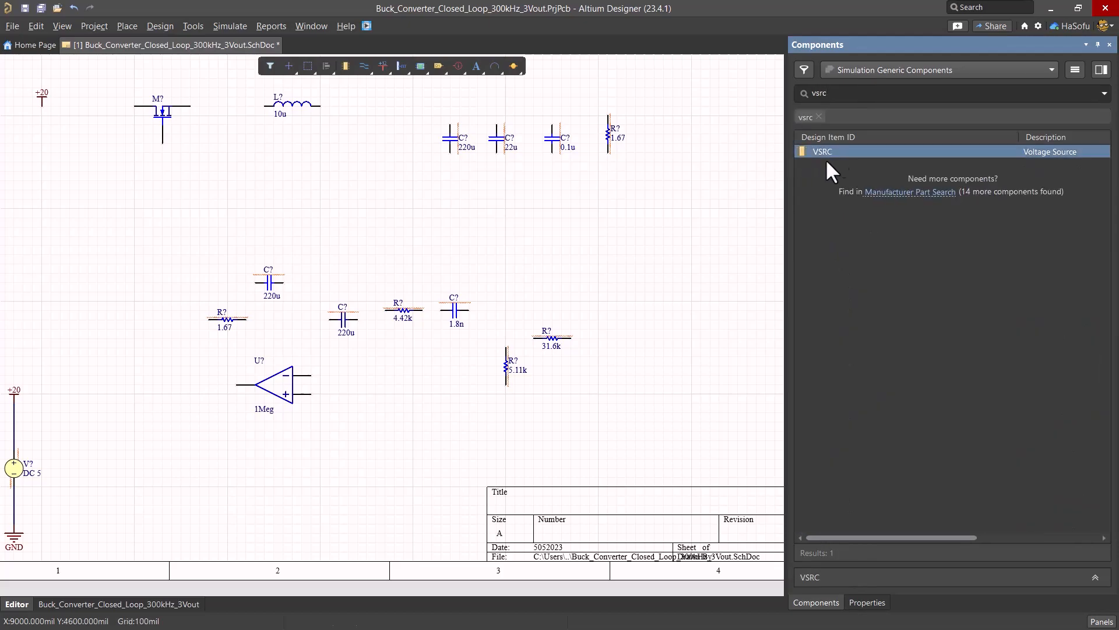
double_click(833, 153)
click(341, 468)
key(Escape)
- Place a GND power port just below the voltage source under the op-amp's inputs
click(377, 155)
right_click(365, 66)
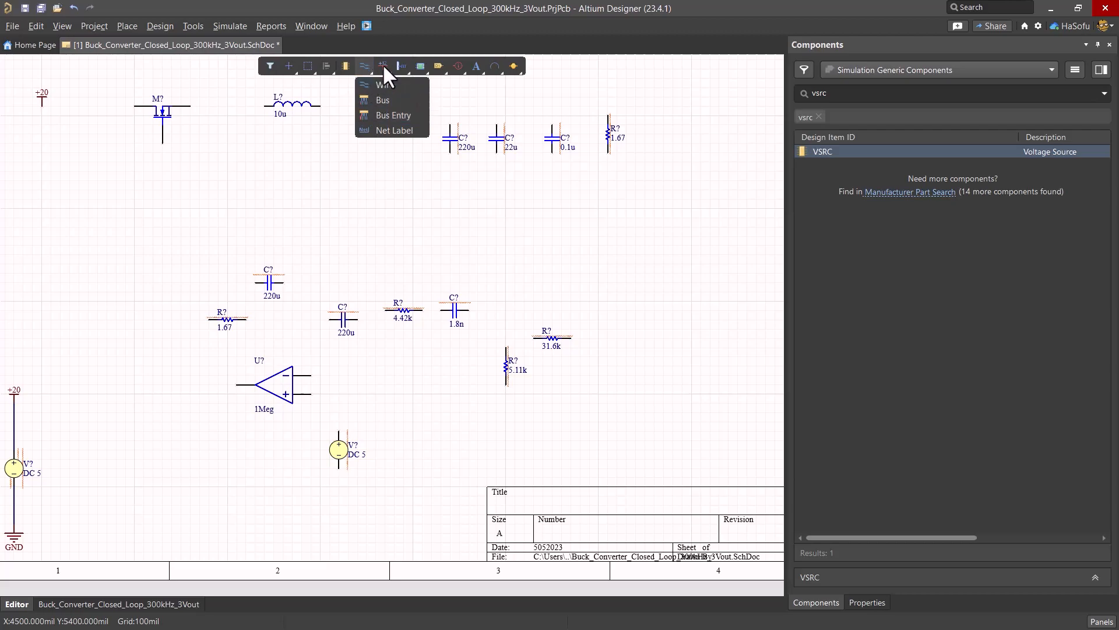
right_click(383, 65)
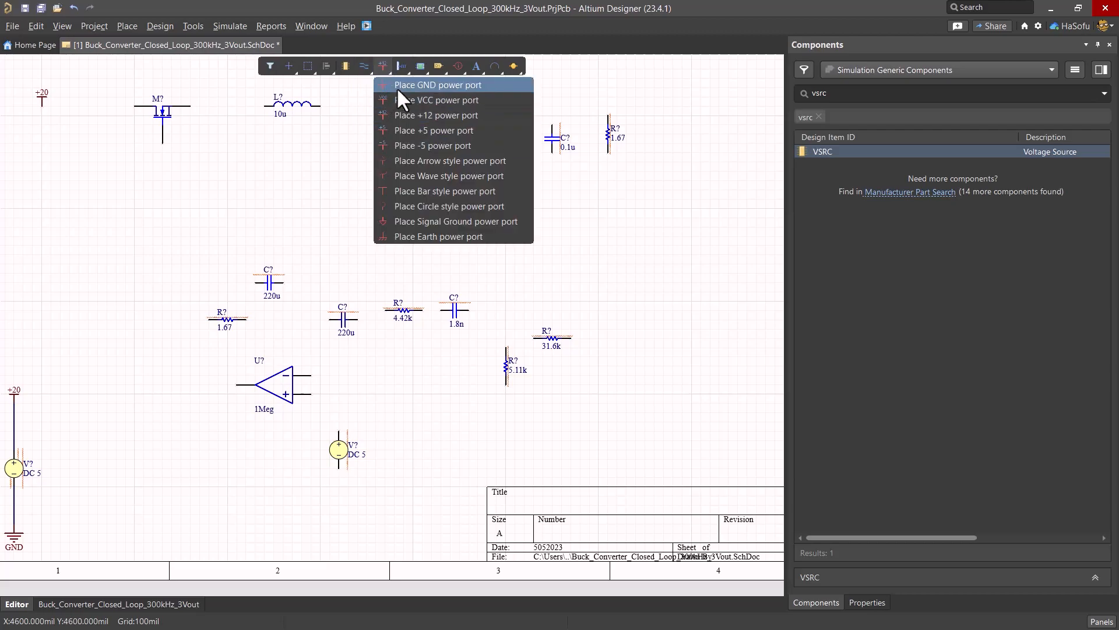
click(396, 86)
click(340, 496)
key(Escape)
key(ctrl+w)
key(Escape)
- Find the Comparator in the component library and place one up and left of the op-amp, with its output facing left
right_drag(201, 349, 357, 375)
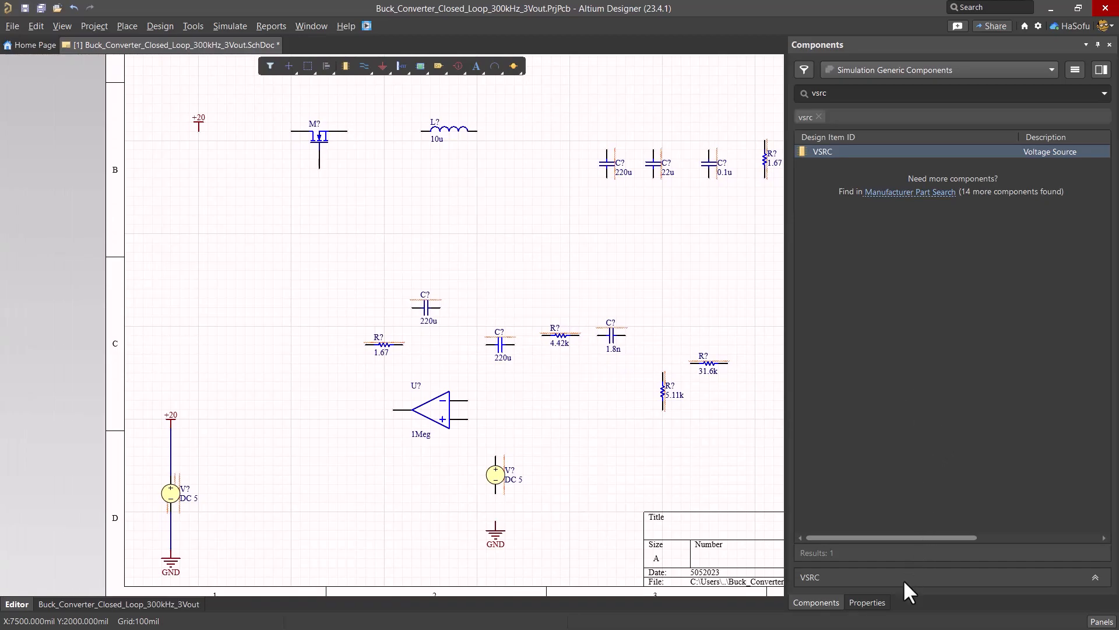
click(816, 108)
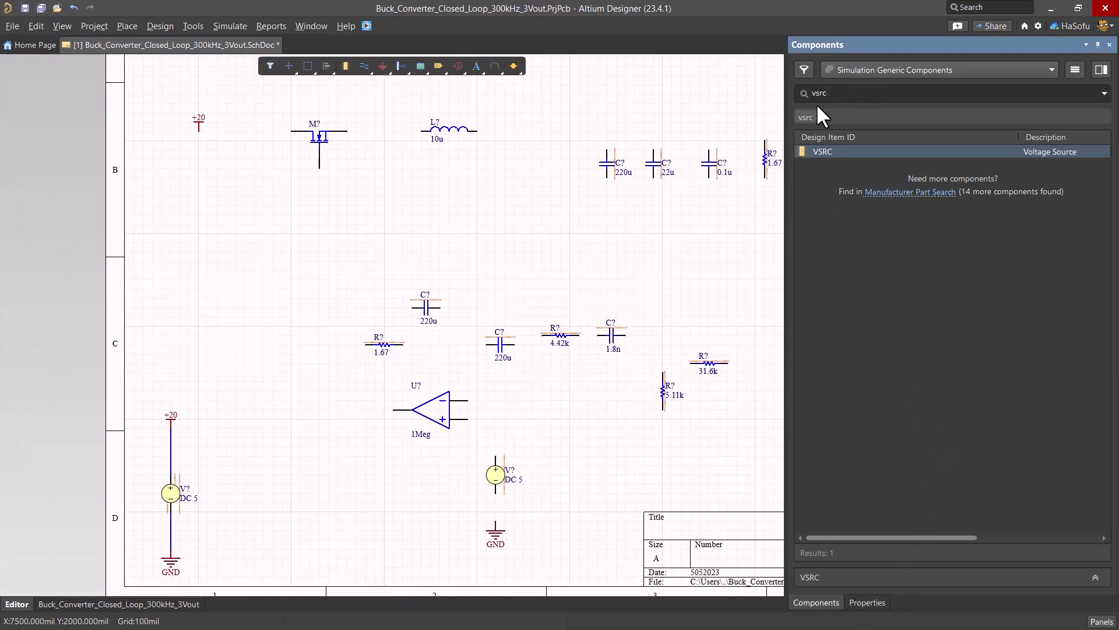
click(816, 109)
text(comparao)
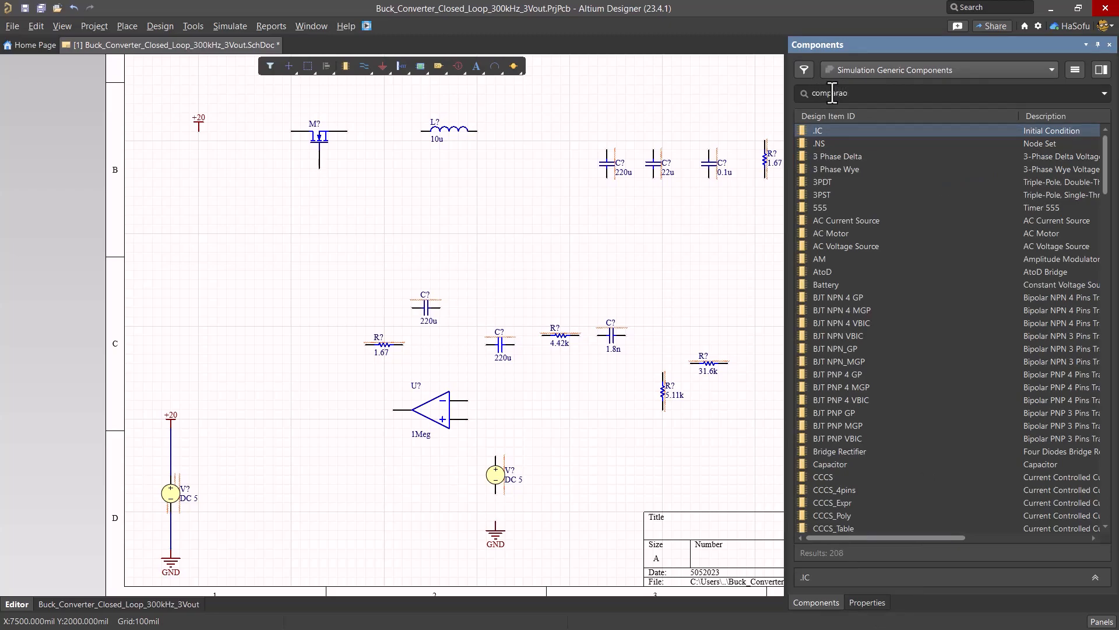
key(BackSpace)
text(t)
click(832, 151)
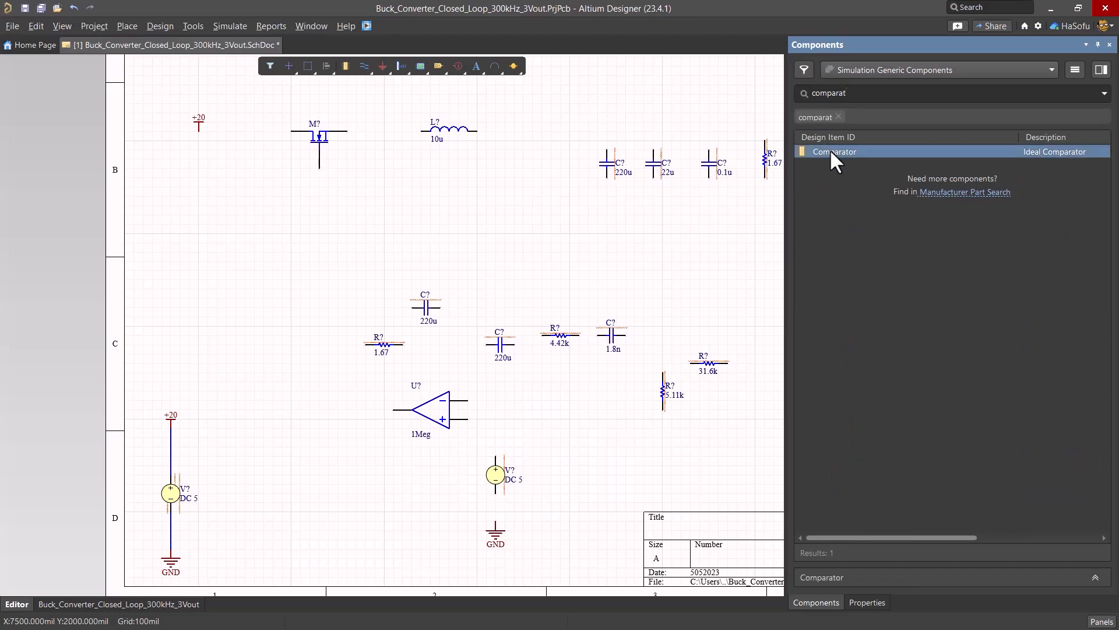
double_click(830, 152)
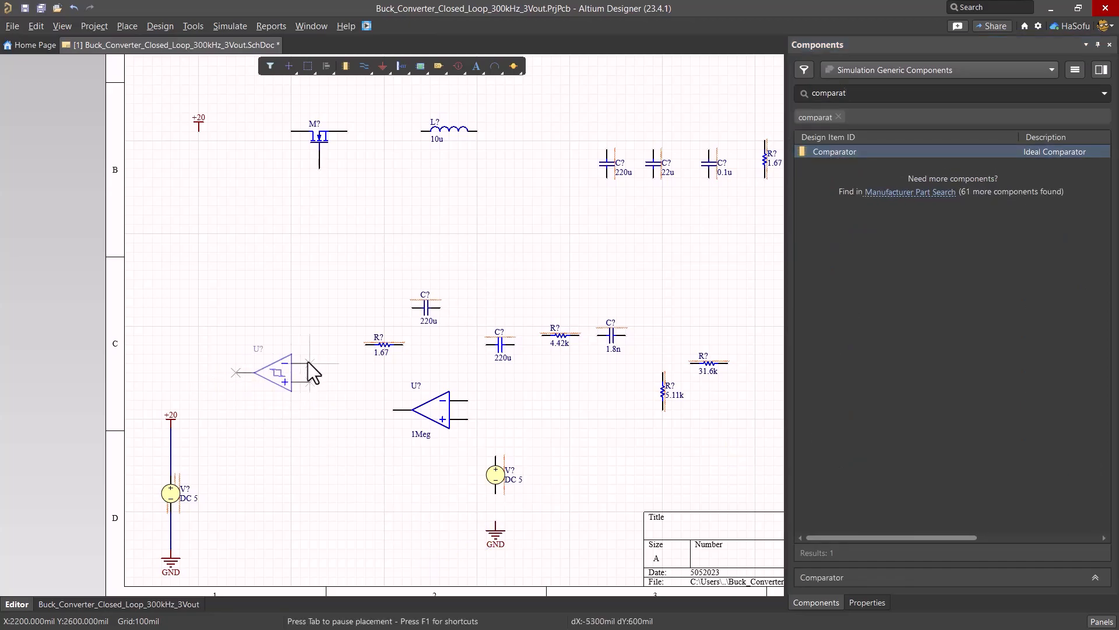
click(318, 363)
key(Escape)
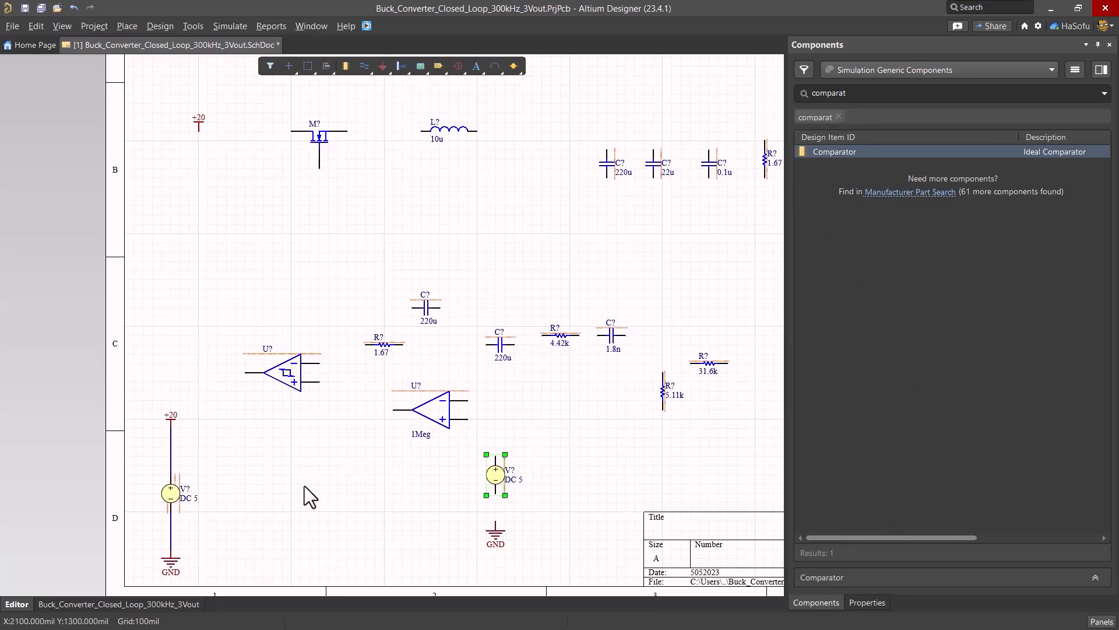
- Paste a duplicate of the voltage source below the comparator and set its stimulus type to Pulse
key(ctrl+v)
click(324, 491)
double_click(331, 481)
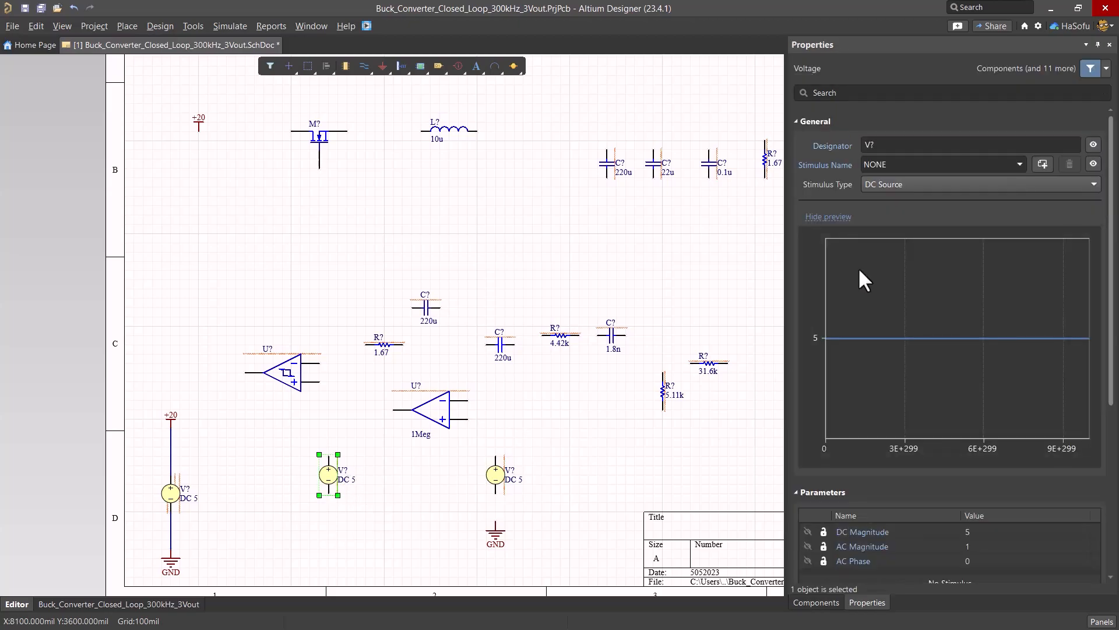
click(936, 185)
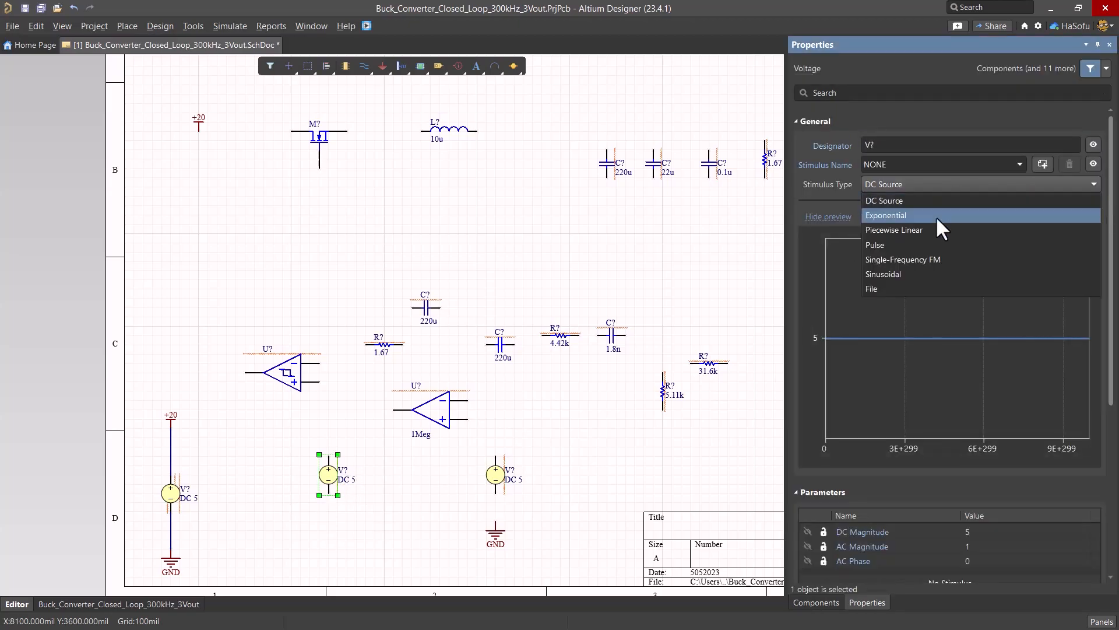
click(926, 247)
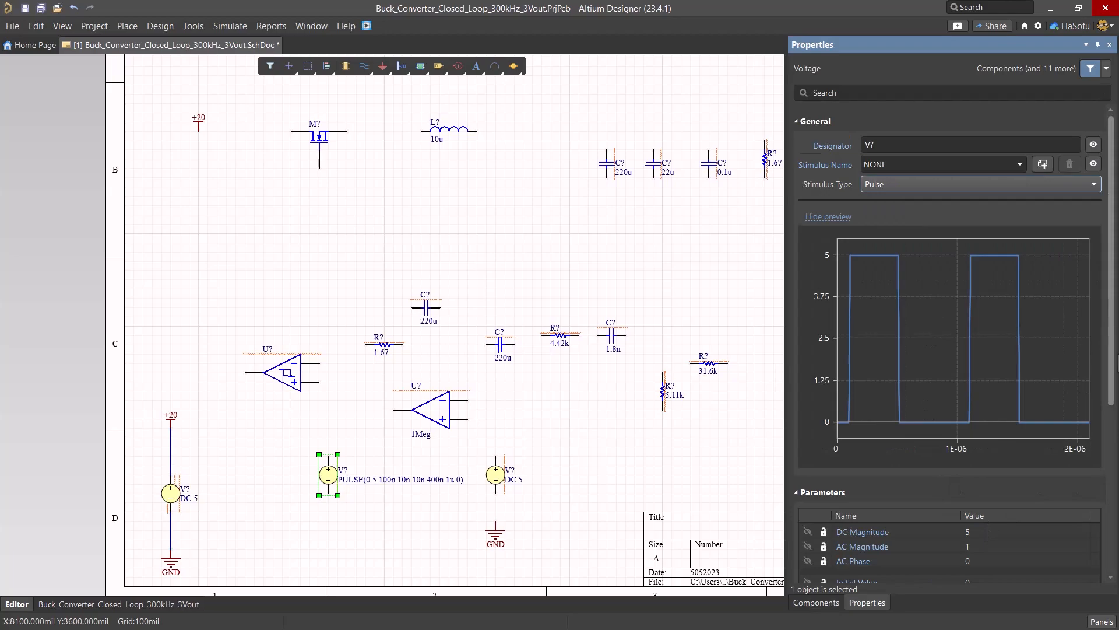
- Set the pulse source's rise time to 3.313u and its pulse width to 10n
drag(1109, 323, 1110, 488)
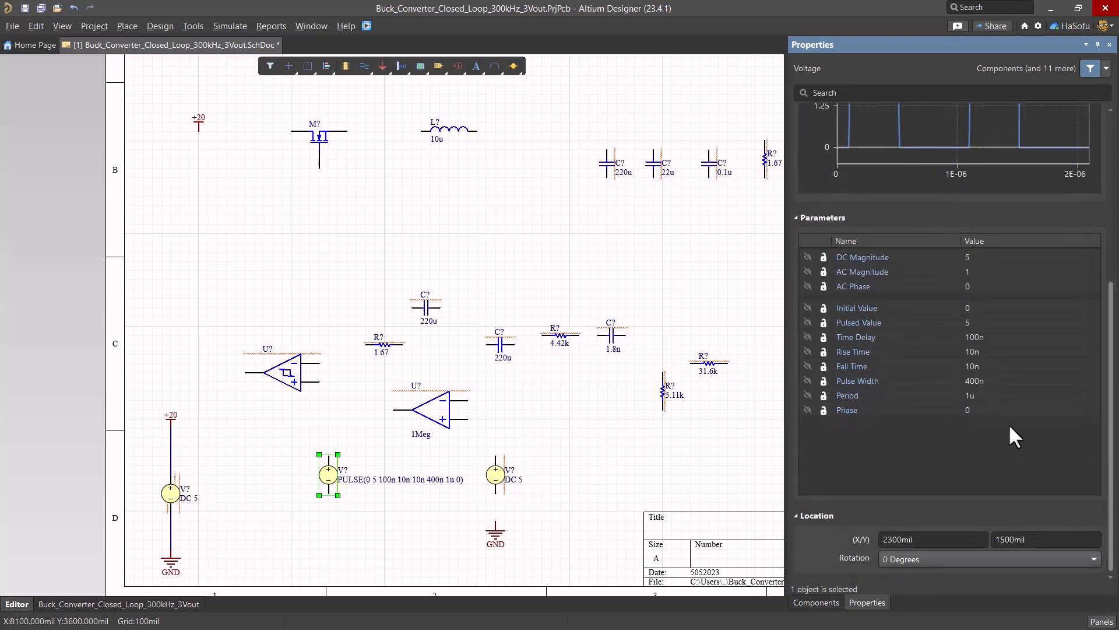
scroll(1117, 270, up, 5)
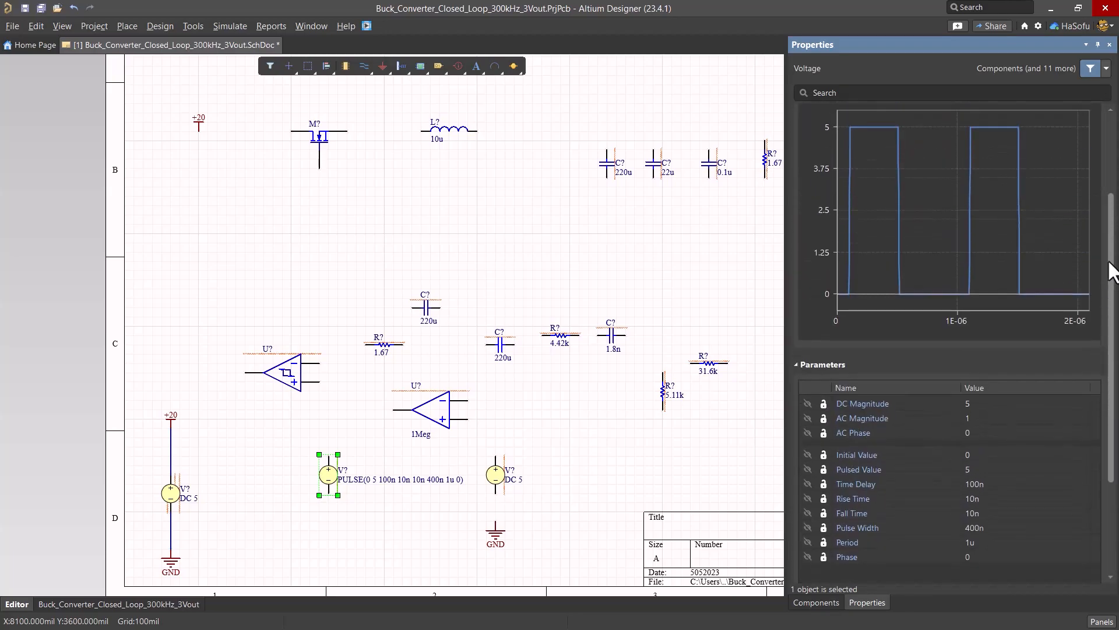
click(982, 497)
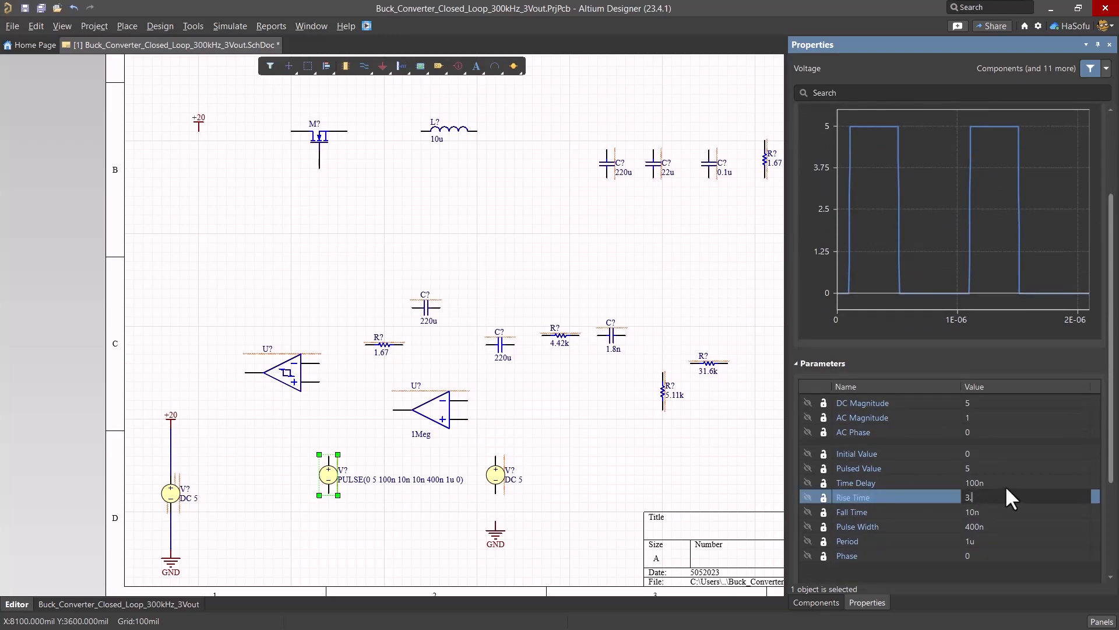
text(3.313u)
key(Return)
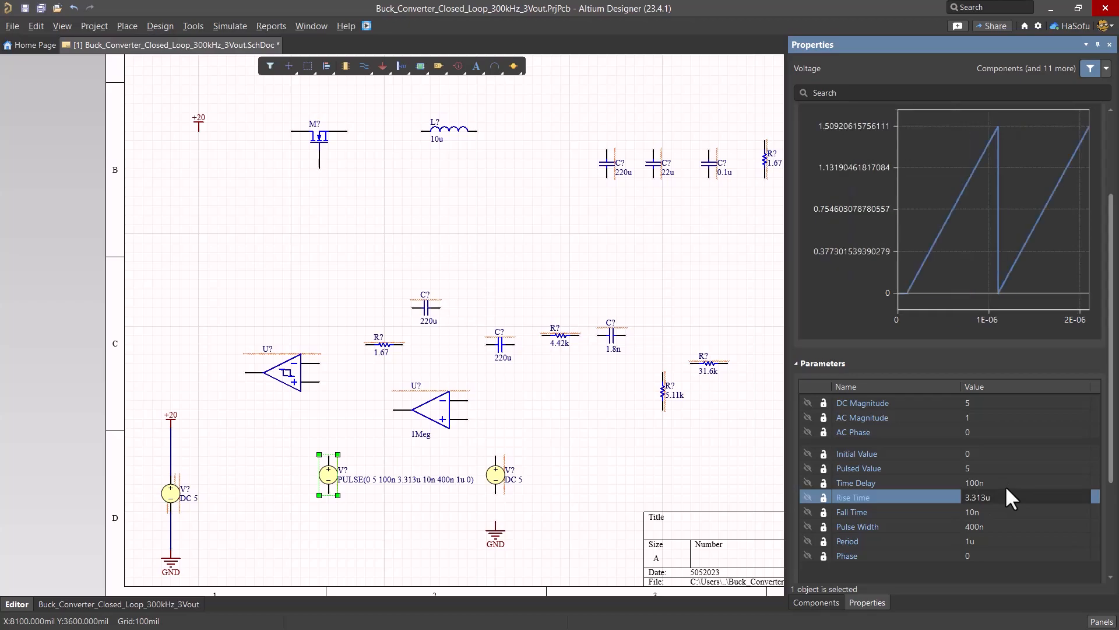
click(1004, 511)
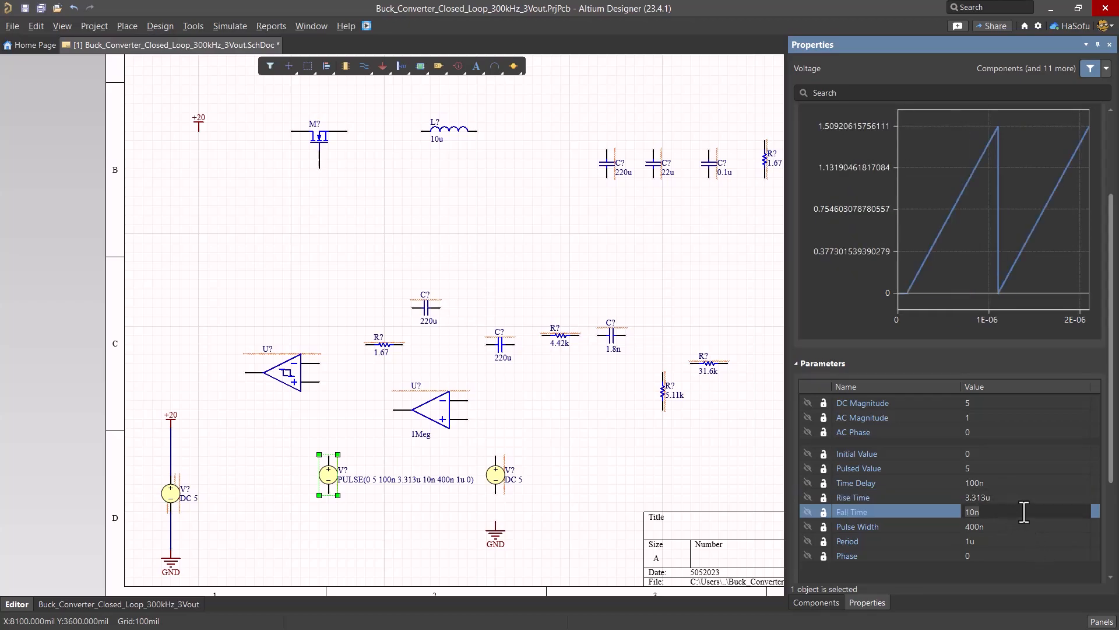
click(995, 526)
text(10n)
key(Return)
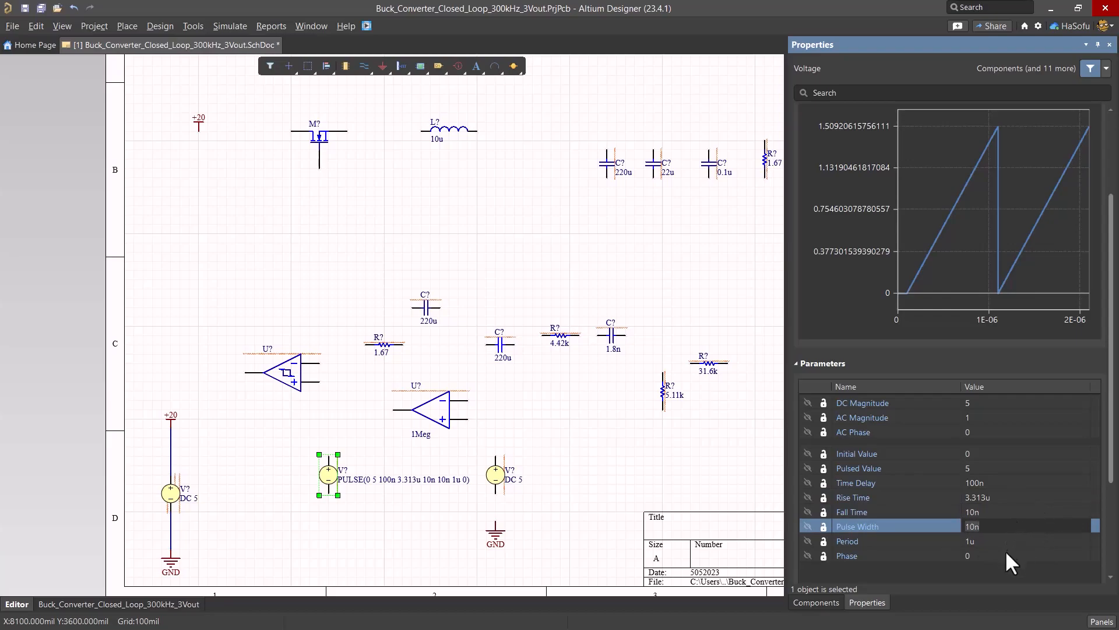
- Set the pulse source's period to 3.333u and its pulsed value to 0.85
click(1007, 544)
text(3.)
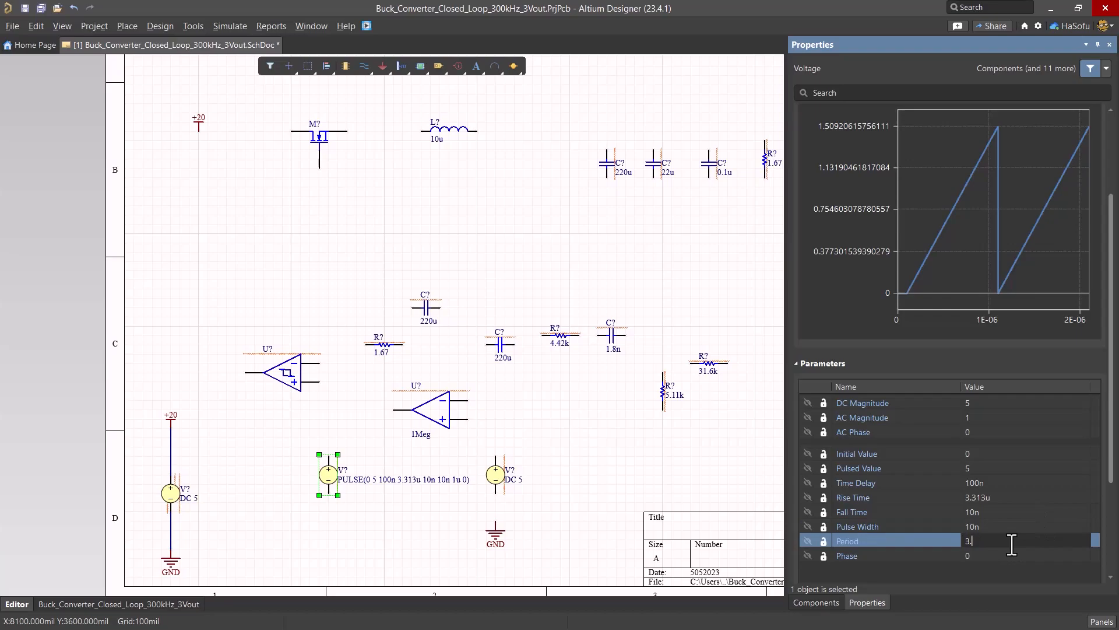
text(333u)
key(Return)
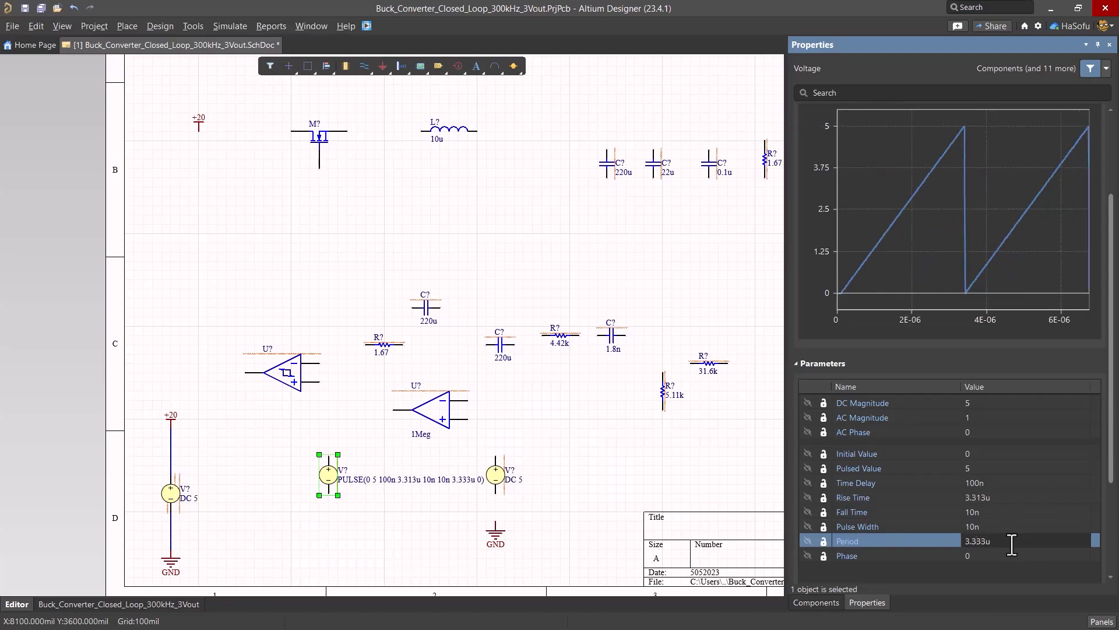
double_click(990, 469)
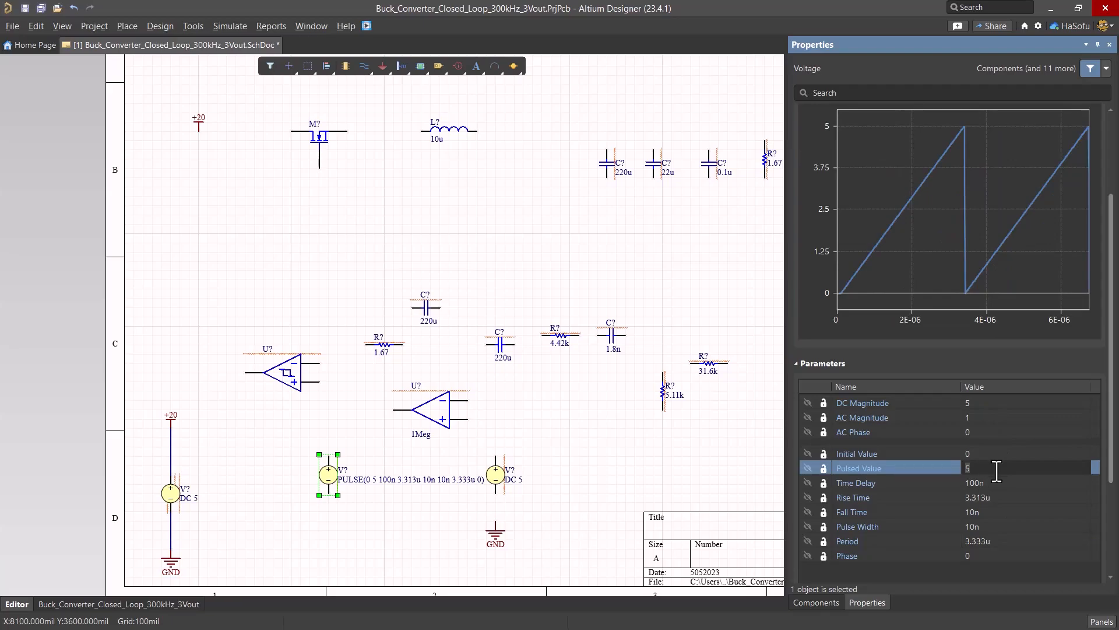
text(0.85)
key(Return)
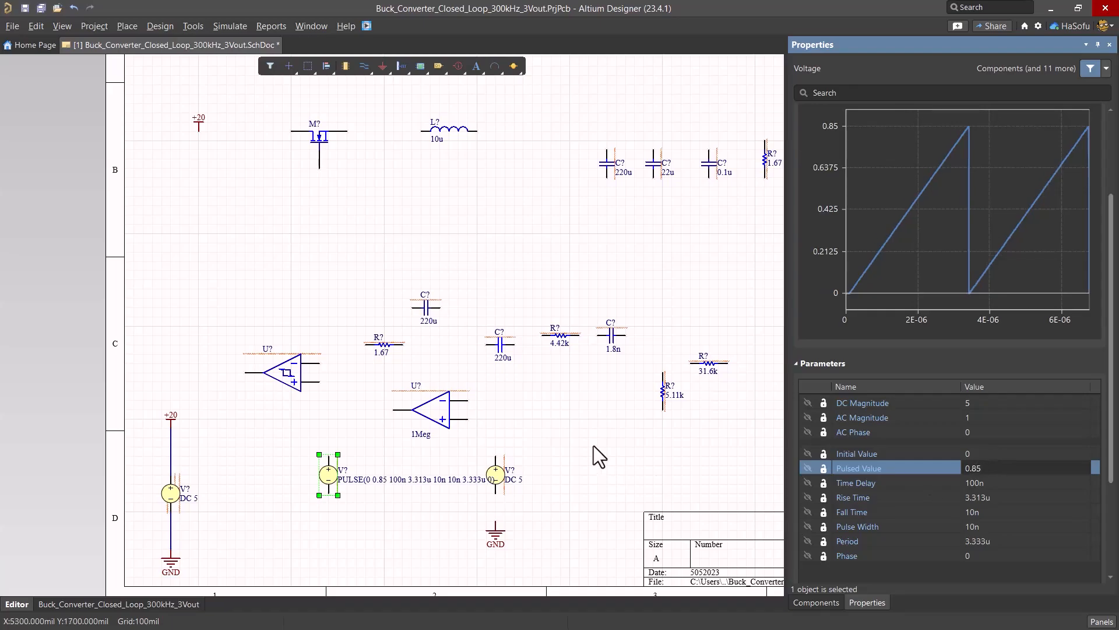
click(352, 413)
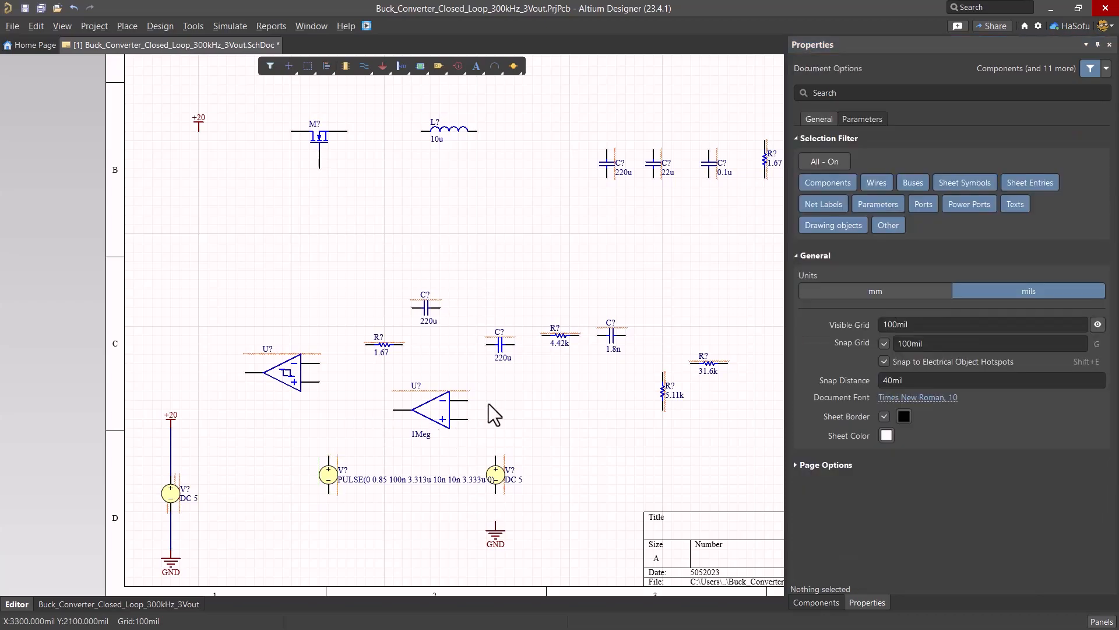
- Set the DC magnitude of the voltage source below the op-amp to 0.696
click(498, 475)
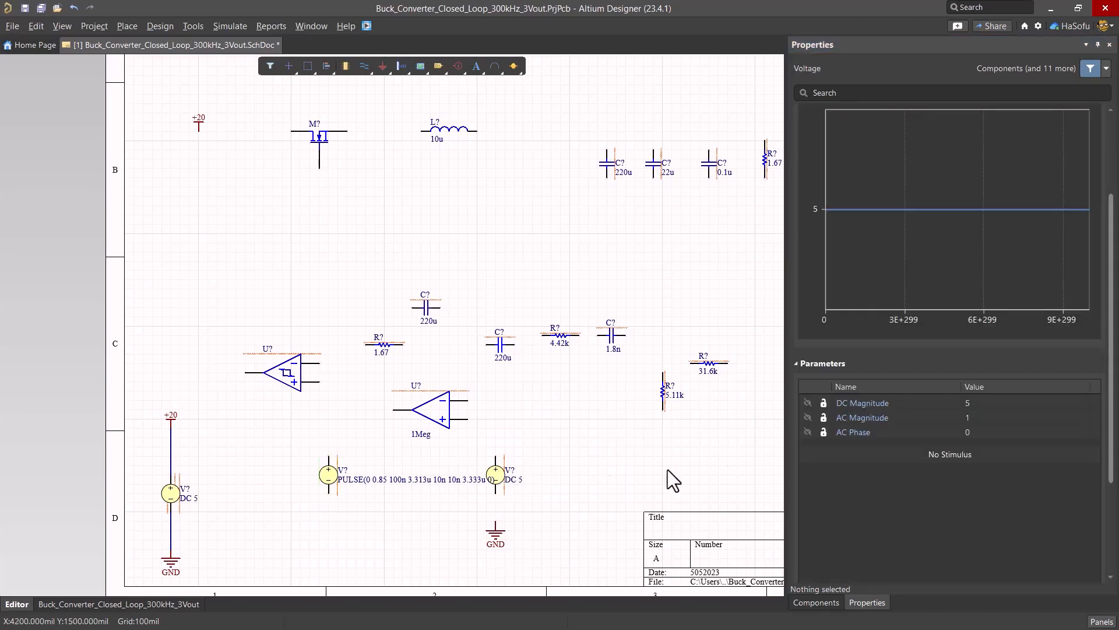
click(987, 496)
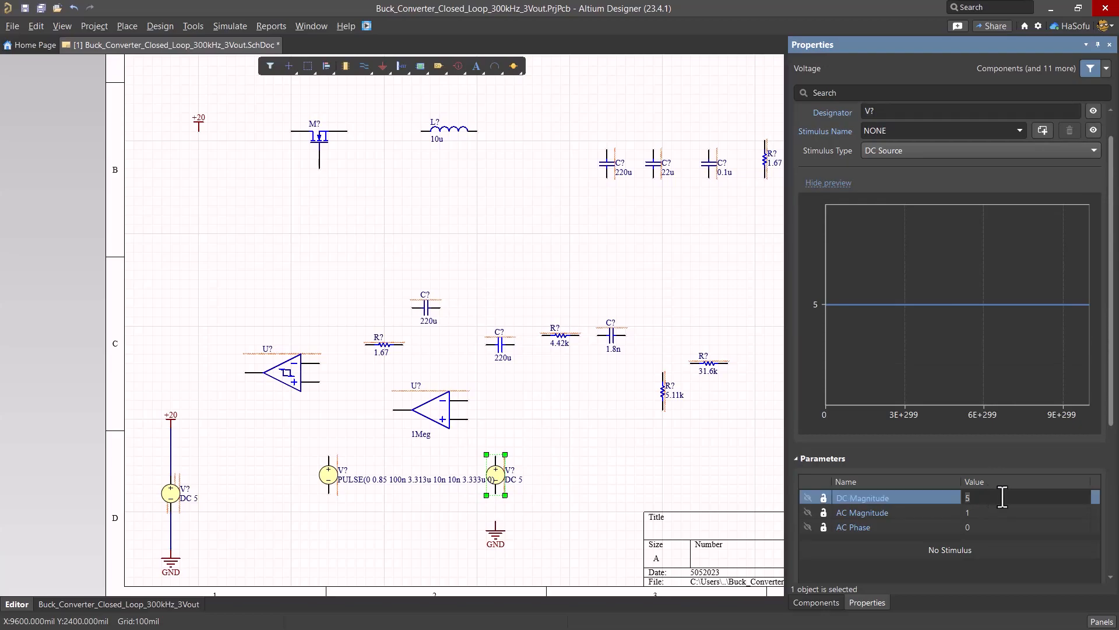
text(0.696)
key(Return)
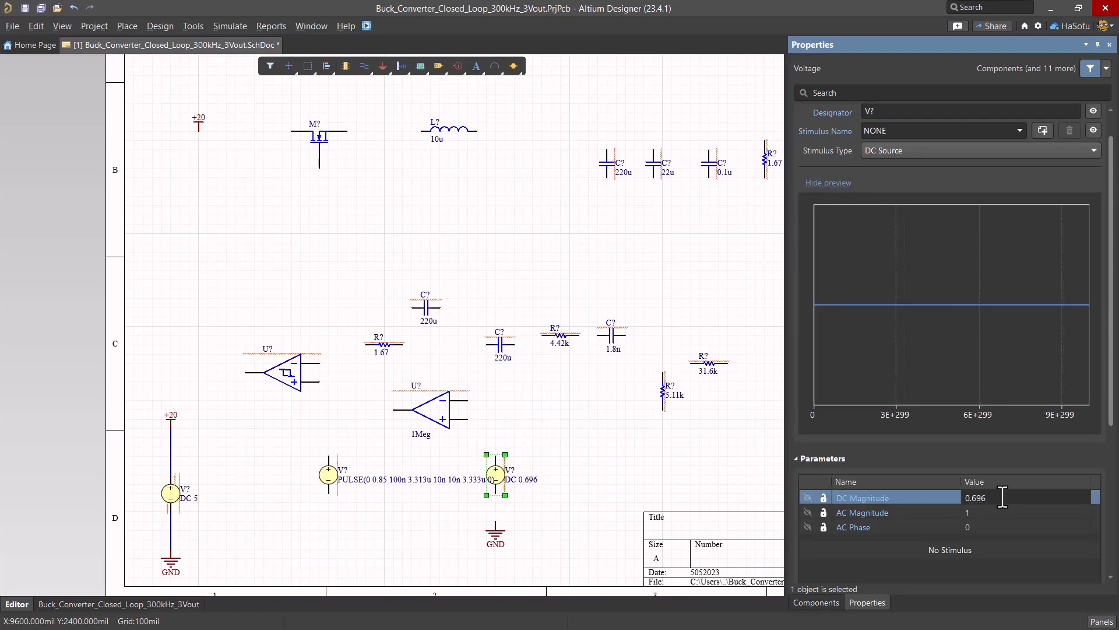
click(560, 457)
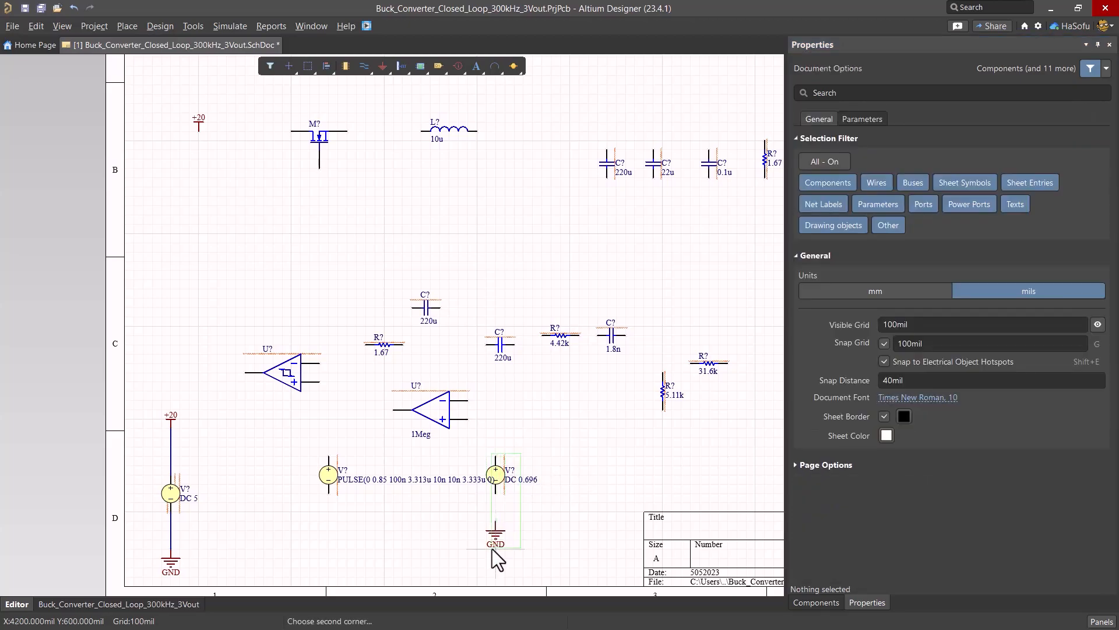
- Move the 0.696 DC source together with its ground symbol slightly to the right, clear of the pulse source's label
drag(511, 492, 488, 528)
drag(499, 471, 517, 454)
click(551, 431)
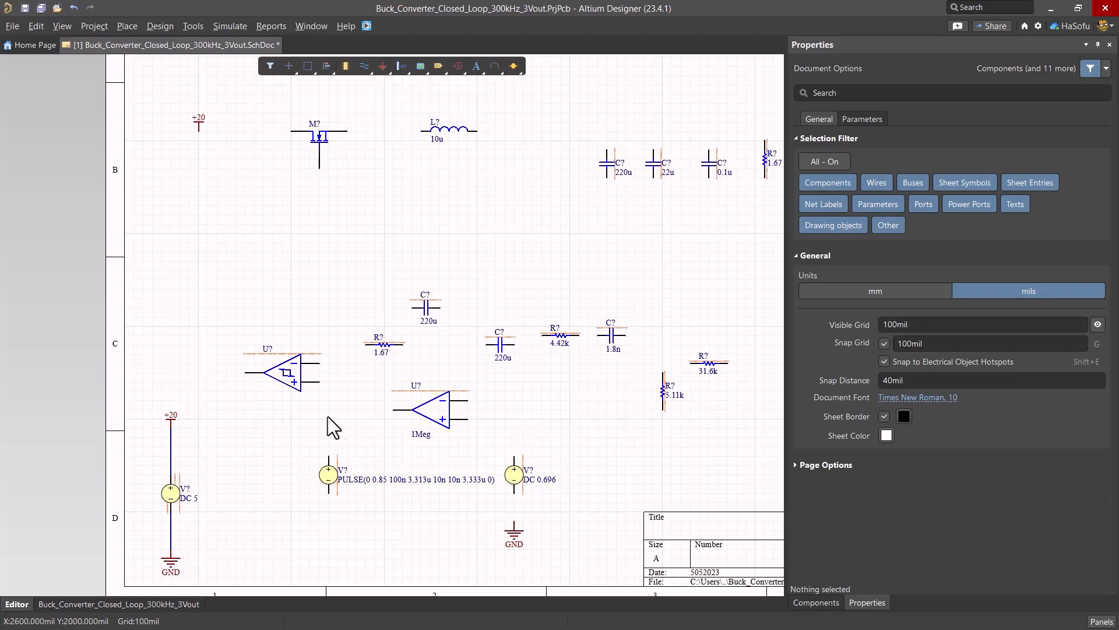
- Paste a duplicate of the 1.67 resistor above the comparator and set its value to 10
right_drag(335, 266, 353, 296)
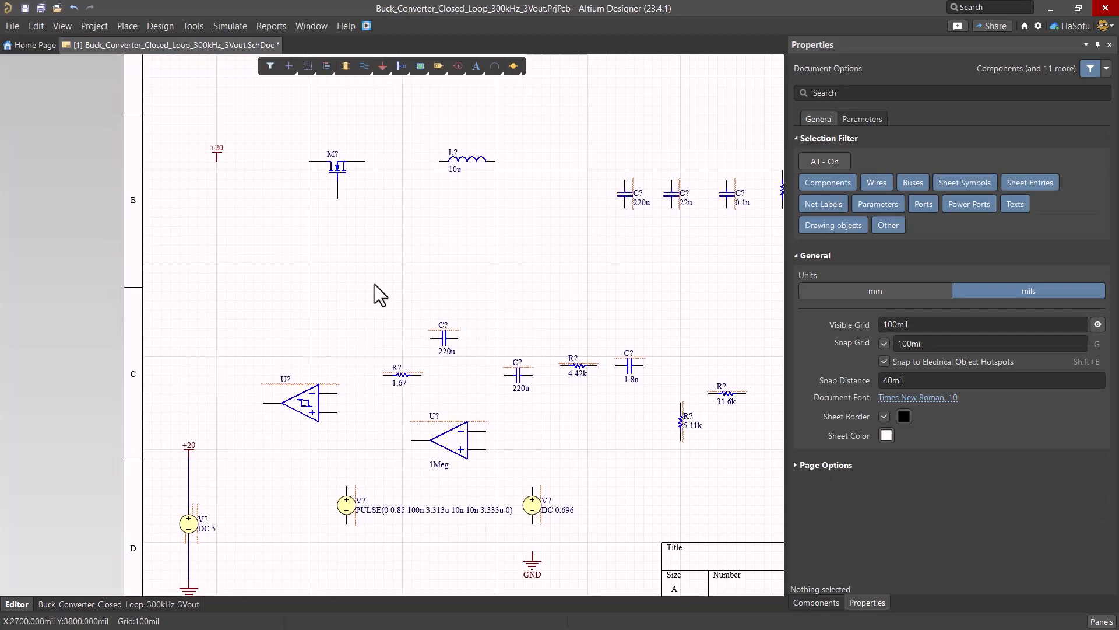
click(404, 376)
key(ctrl+v)
click(279, 263)
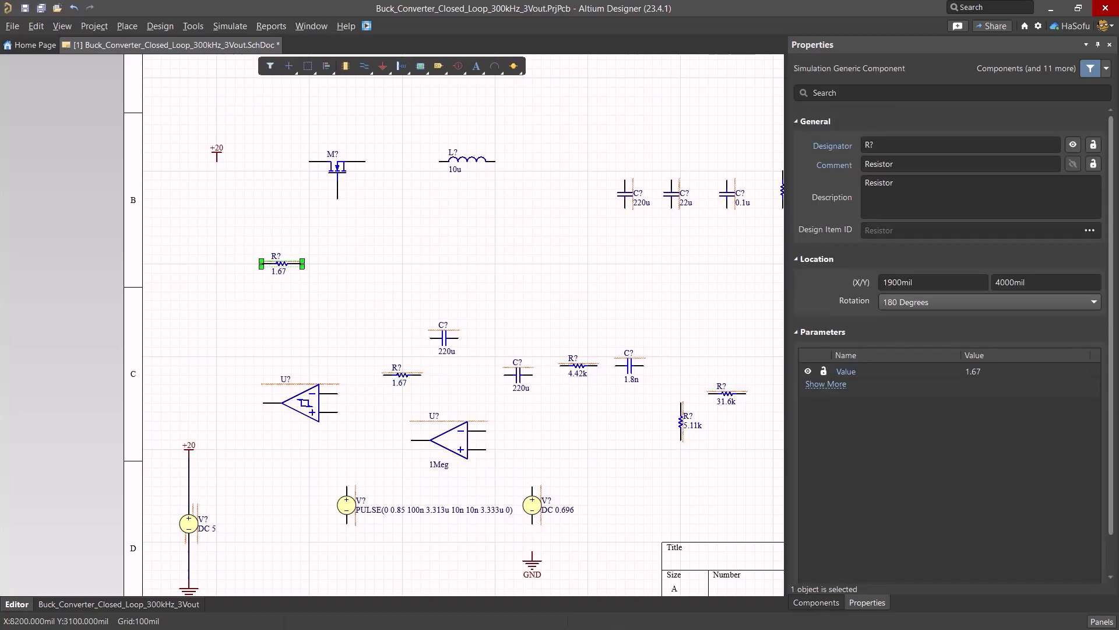
click(1010, 368)
text(10)
key(Return)
click(289, 270)
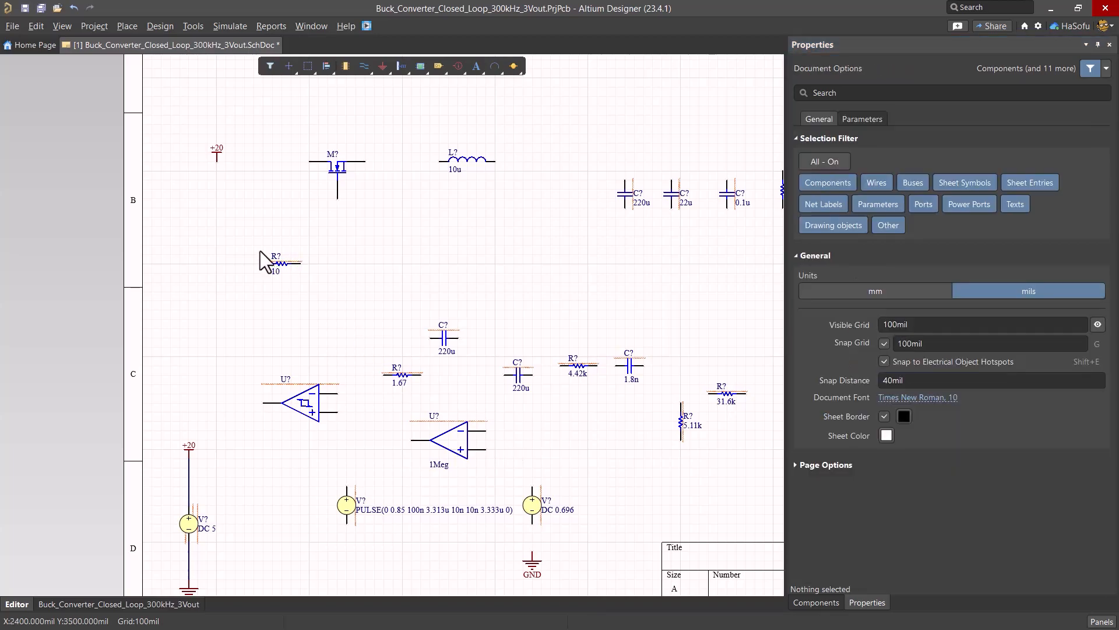
- Wire the outer end of the 10 ohm resistor down to the comparator's output
key(ctrl+w)
right_click(247, 272)
click(1110, 45)
right_drag(577, 246, 521, 233)
key(ctrl+w)
click(226, 250)
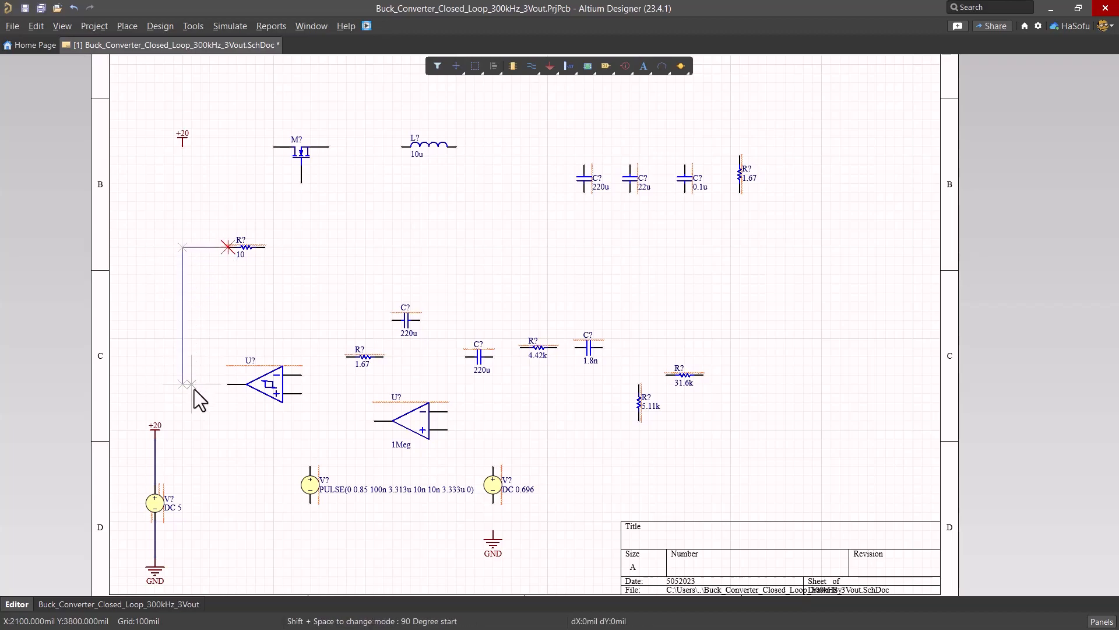
click(245, 386)
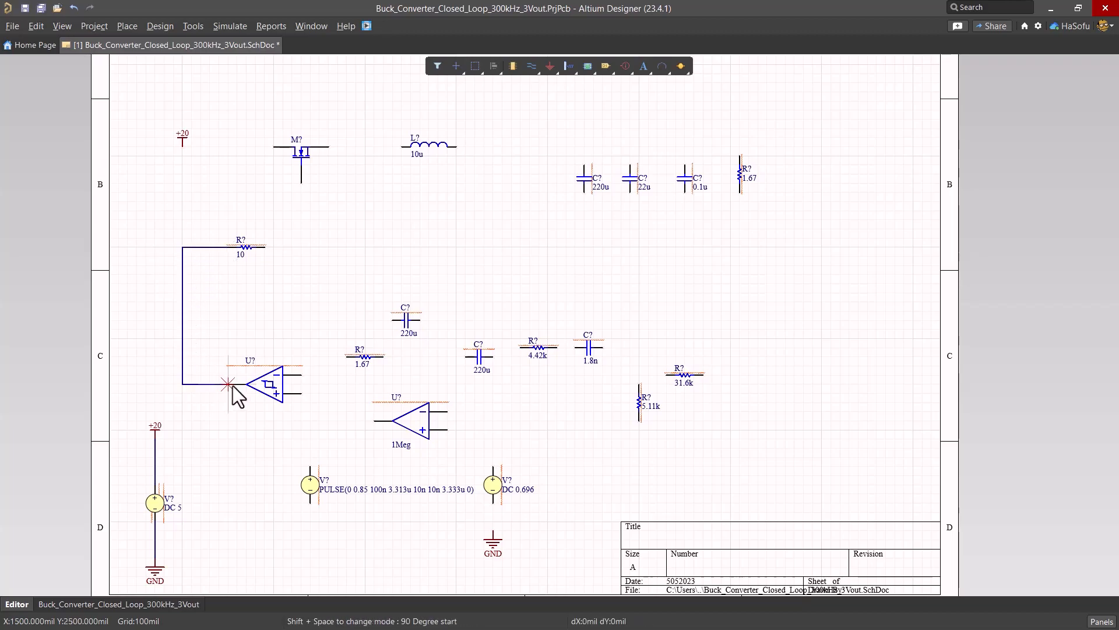
- Wire the comparator's inverting input to the pulse source and shift the source to align with the vertical wire
click(301, 374)
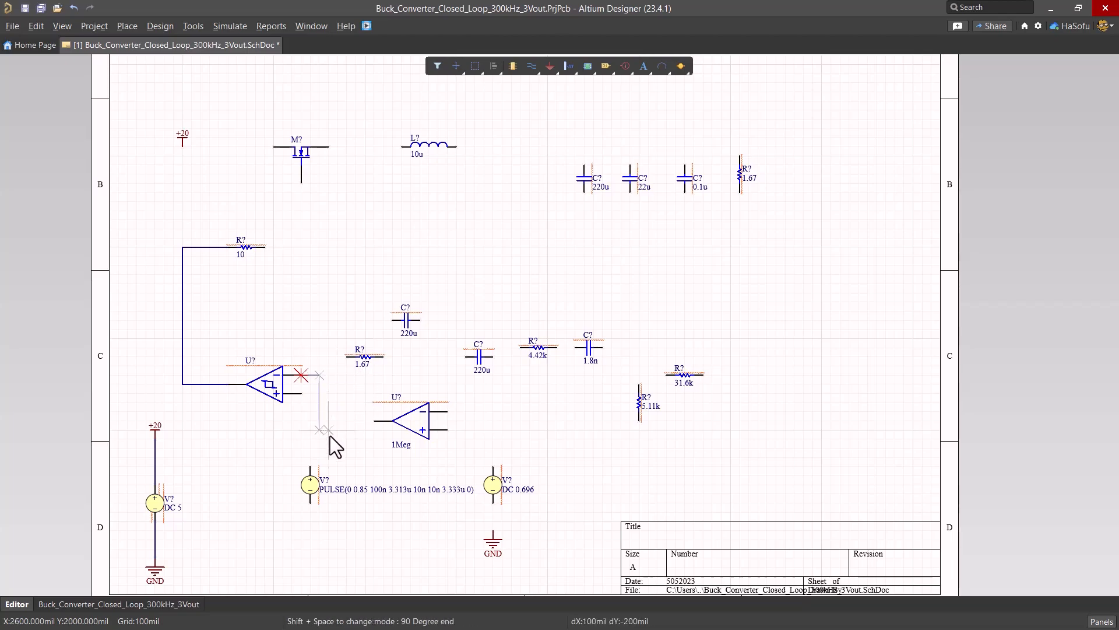
click(311, 466)
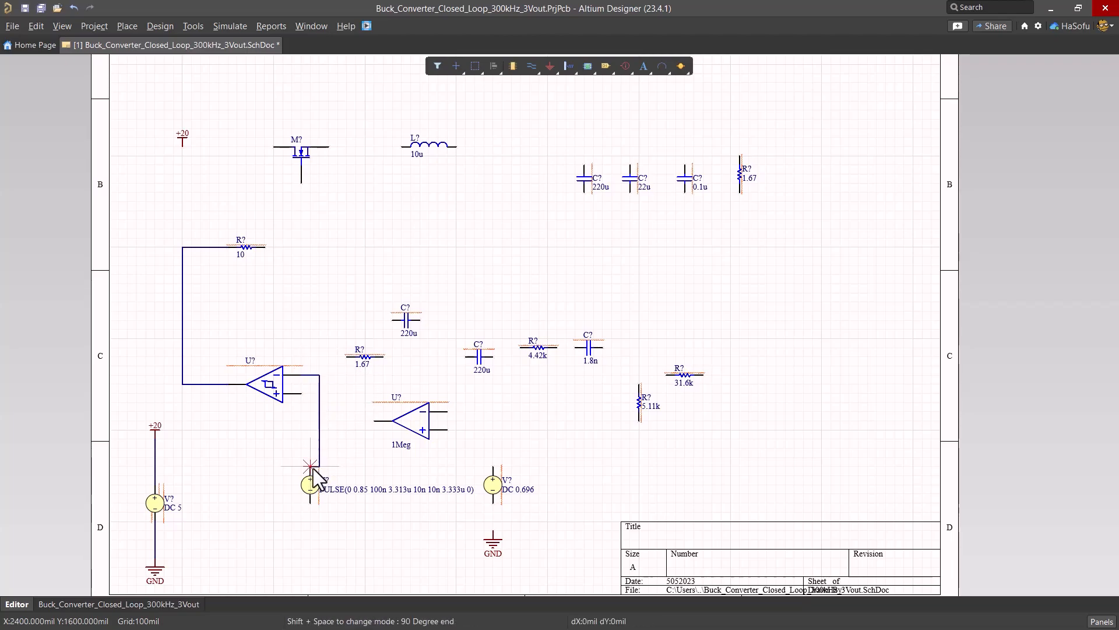
right_click(342, 541)
drag(310, 486, 321, 468)
- Place a copy of the ground symbol beneath the pulse source and wire it to the source's negative terminal
click(464, 538)
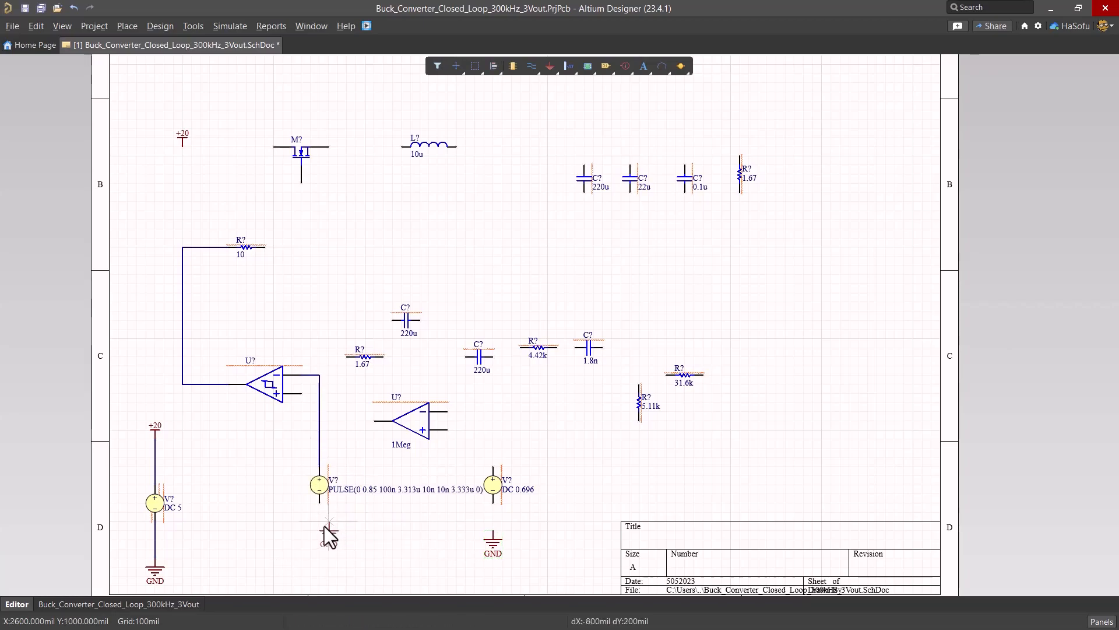
key(ctrl+w)
click(320, 502)
click(319, 529)
- Wire the comparator's non-inverting input to the near ends of the 1.67 resistor and the 220u capacitor above it
click(302, 394)
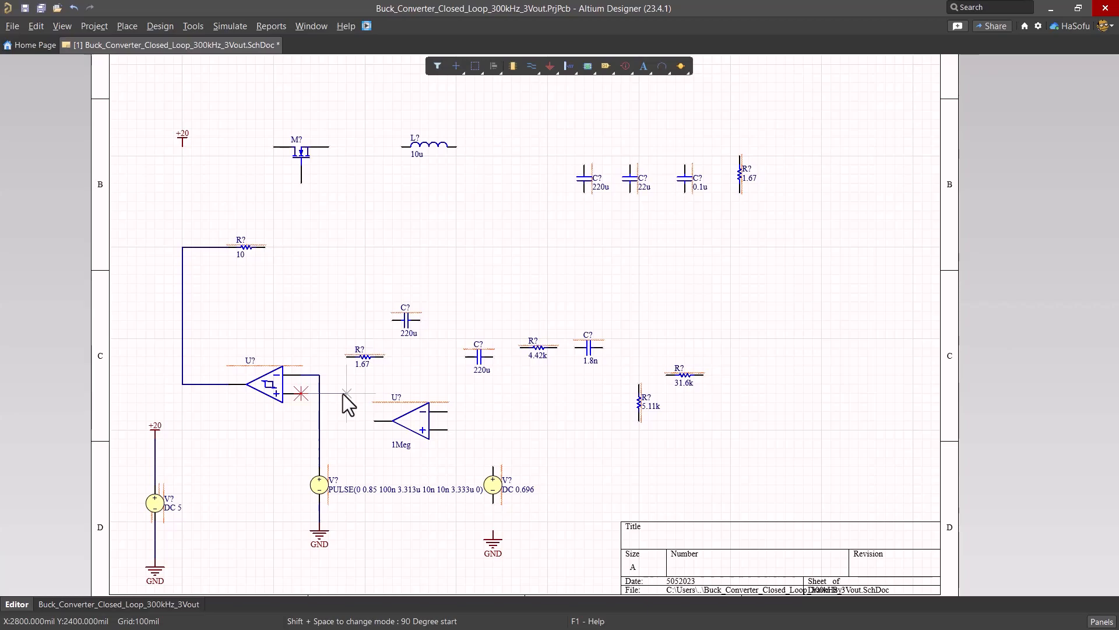
click(347, 356)
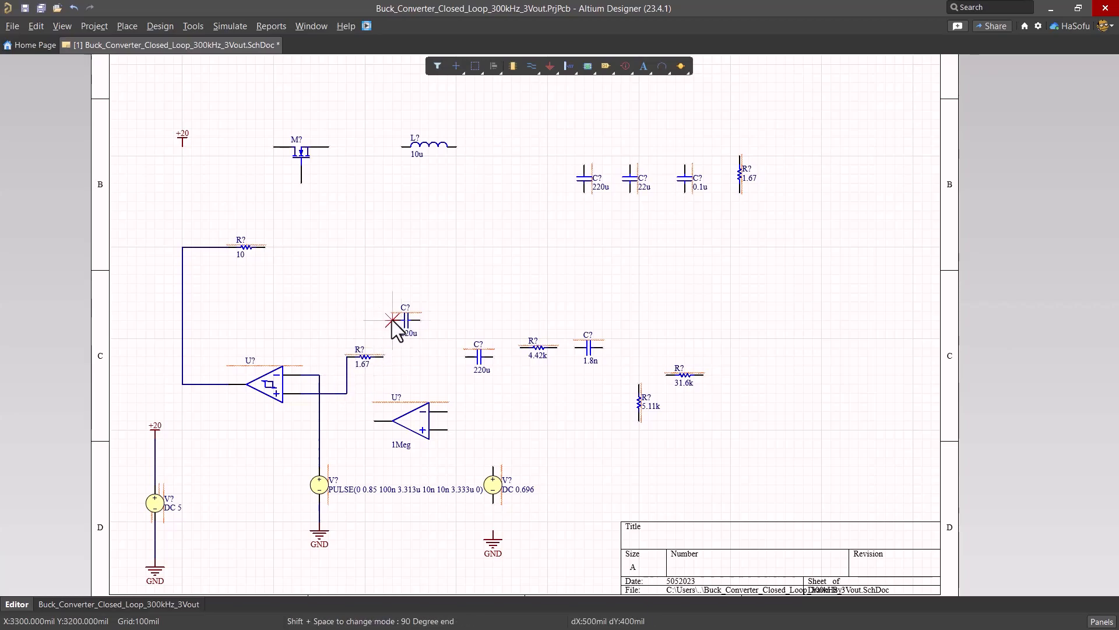
key(space)
right_click(439, 295)
click(439, 295)
- Set the value of the resistor wired to the comparator's non-inverting input to 5.23k
double_click(365, 357)
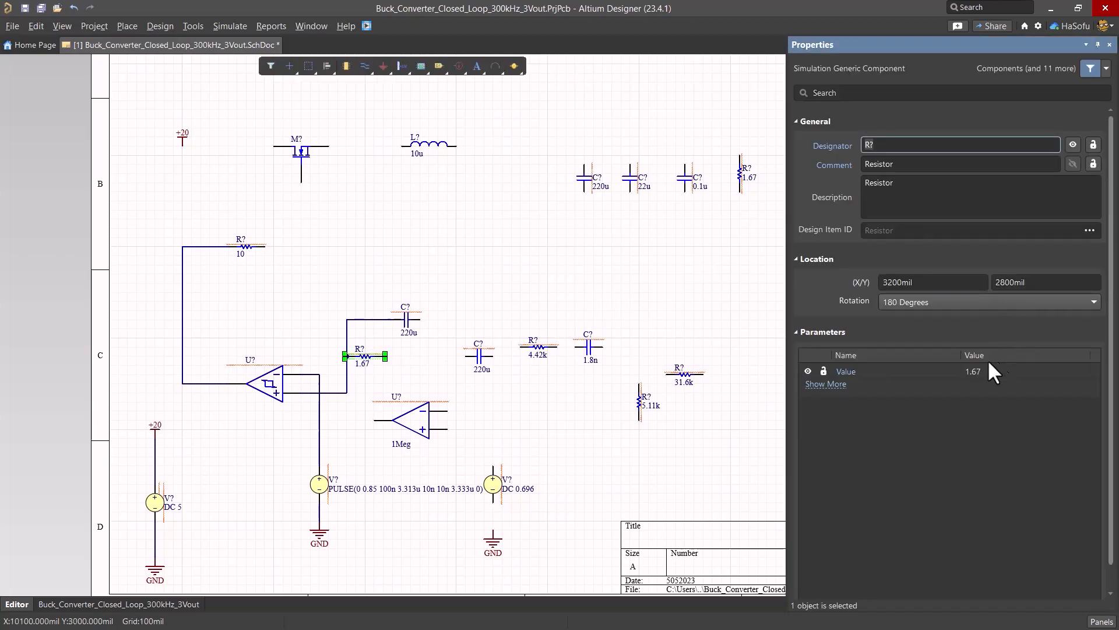
click(998, 371)
text(5.23k)
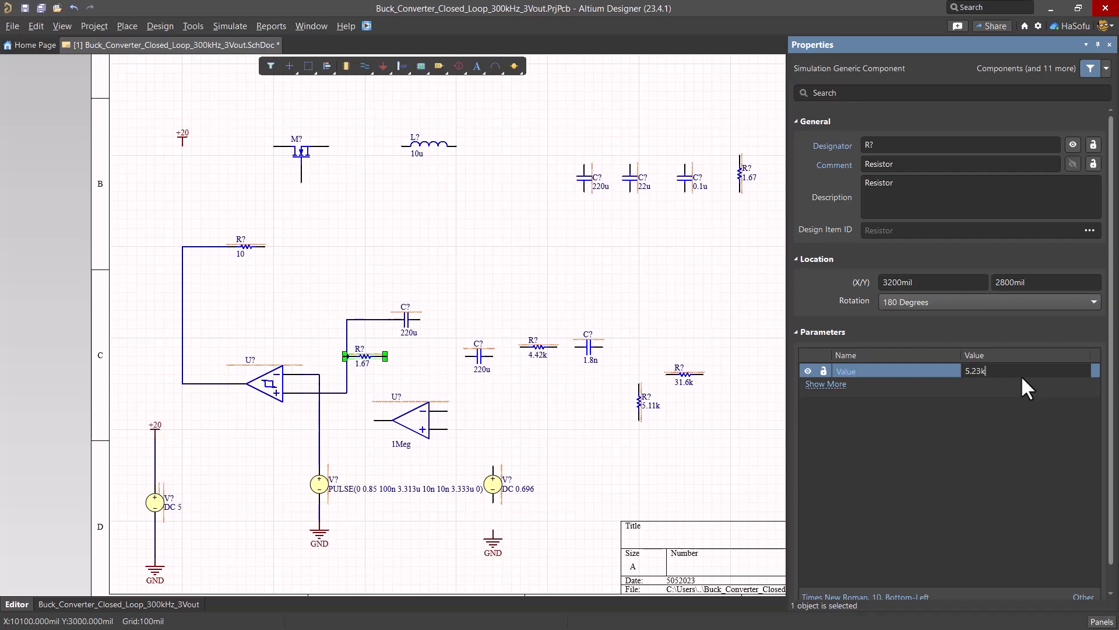
key(Return)
click(488, 277)
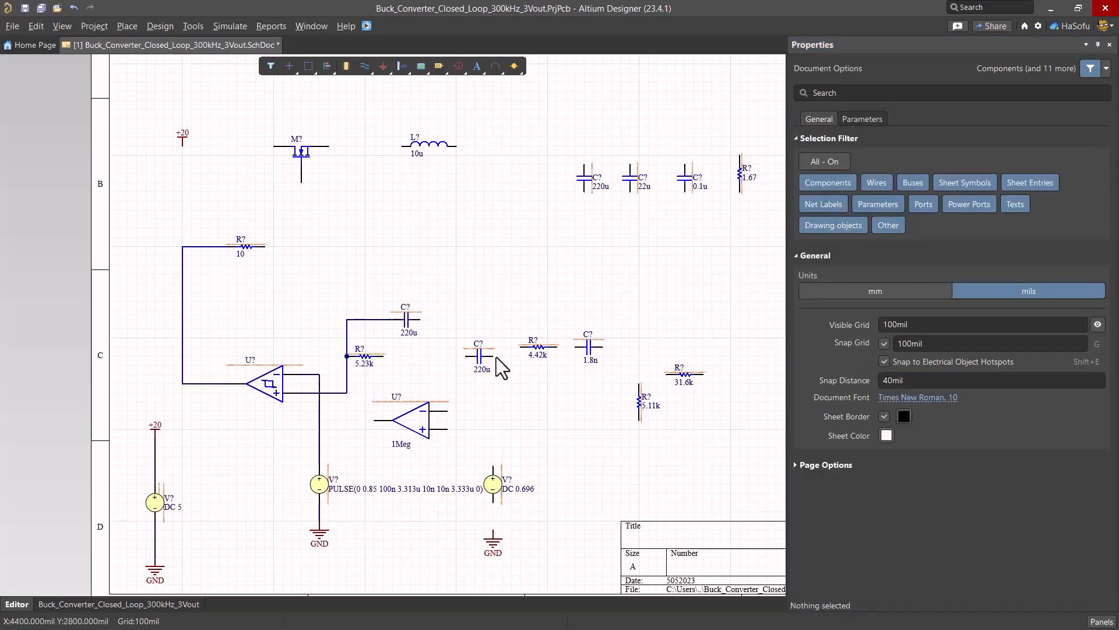
- Set the value of the upper feedback capacitor above the 5.23k resistor to 150p
click(407, 321)
click(997, 444)
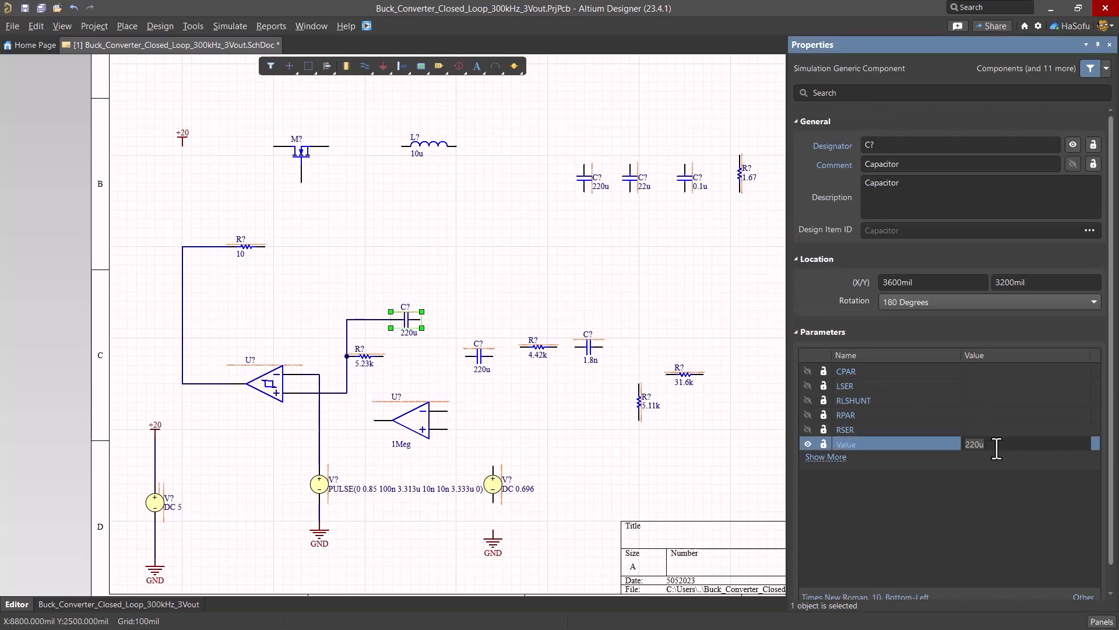
text(150p)
key(Return)
click(488, 357)
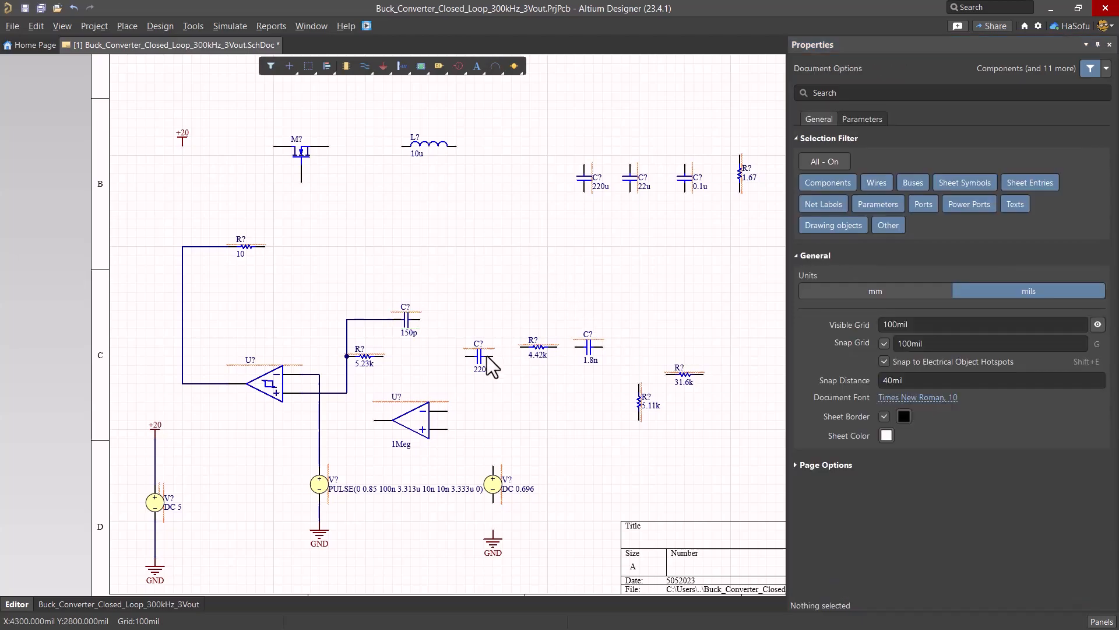
- Set the value of the 220u capacitor between the 5.23k and 4.42k resistors to 10u
click(478, 354)
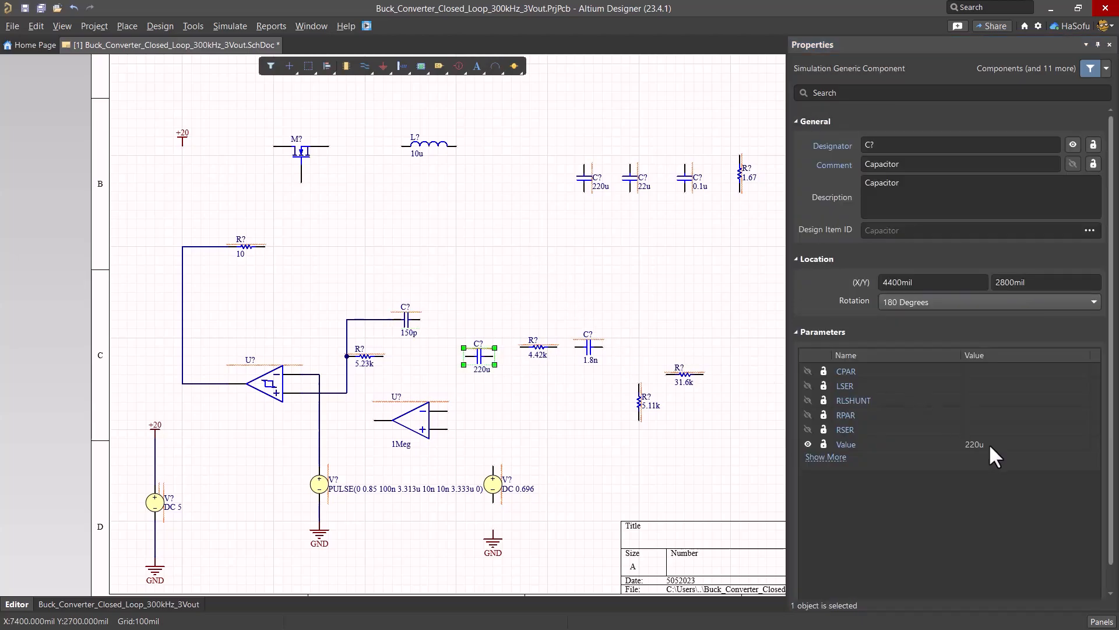
click(1010, 443)
text(10)
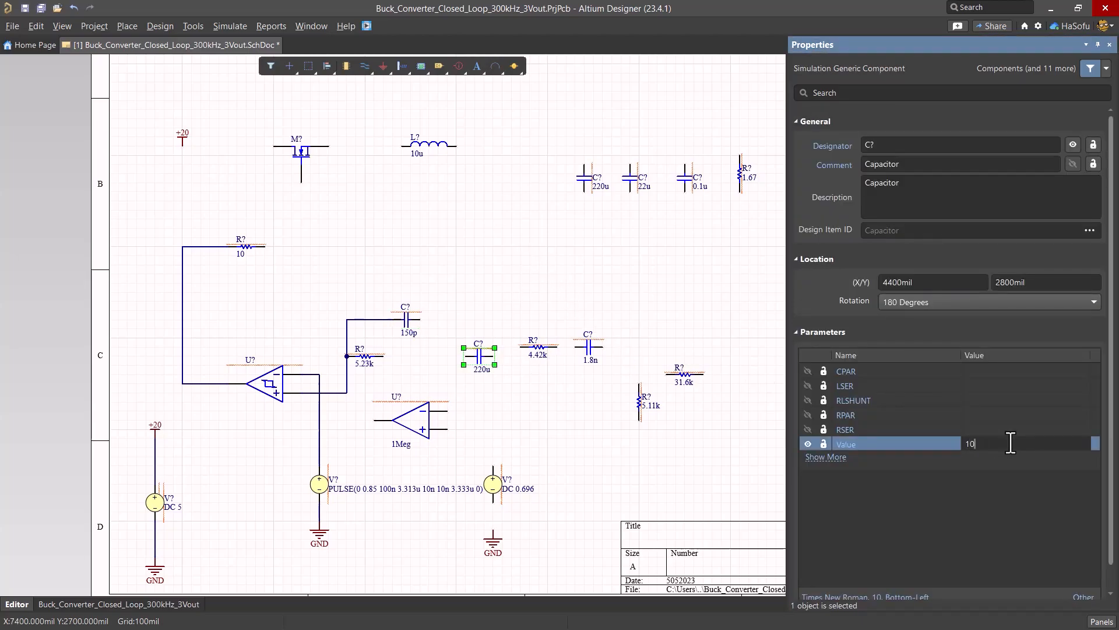
text(u)
key(Return)
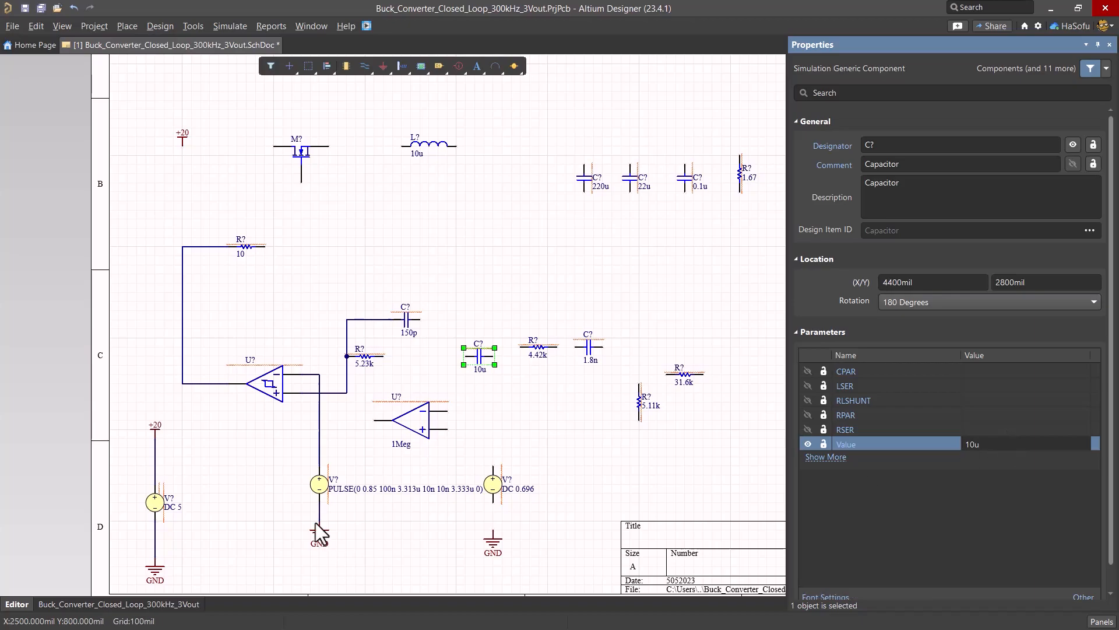
click(561, 252)
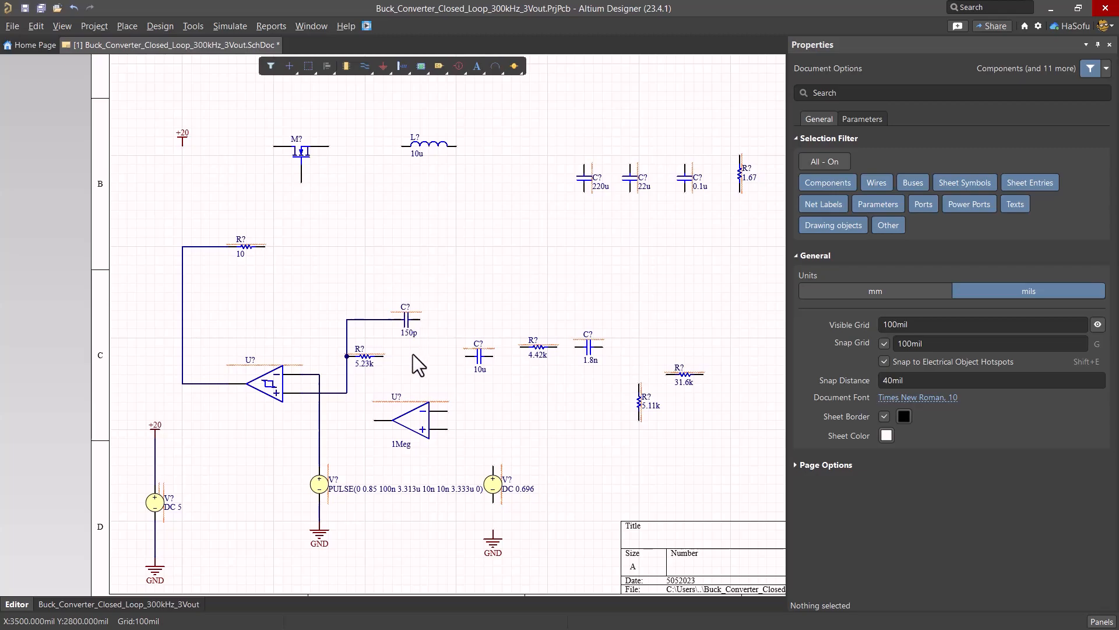
- Wire the 5.23k resistor in series with the 10u capacitor, and join the 150p capacitor in parallel across both
key(ctrl+w)
click(468, 355)
click(420, 319)
click(509, 325)
click(492, 356)
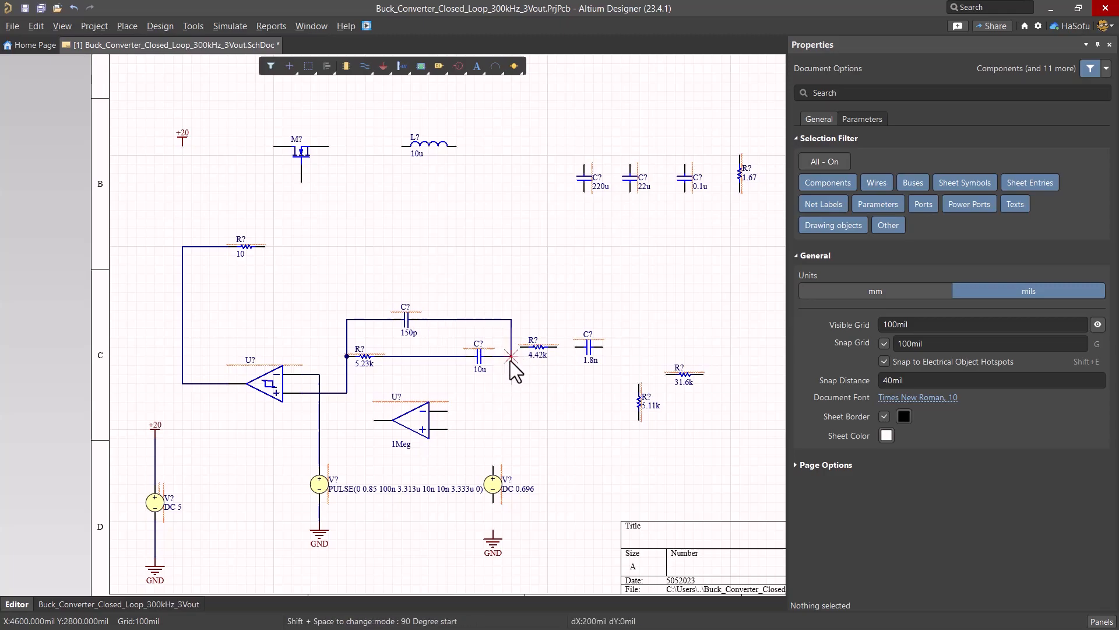
- Wire the op-amp's inverting input to the feedback node at the 10u capacitor
click(447, 411)
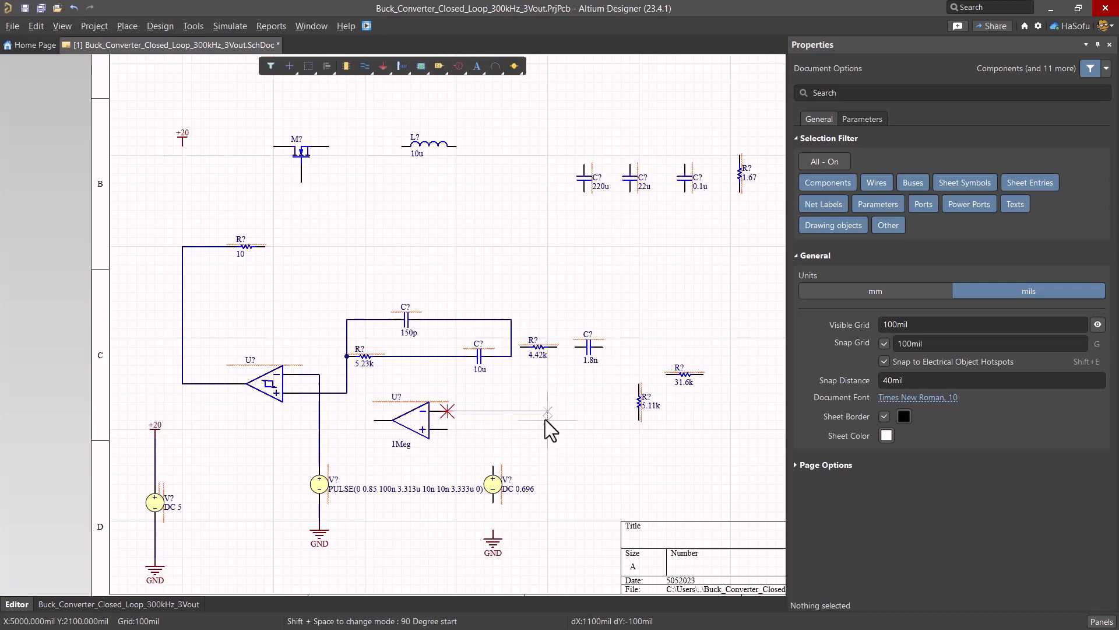
click(512, 411)
click(511, 356)
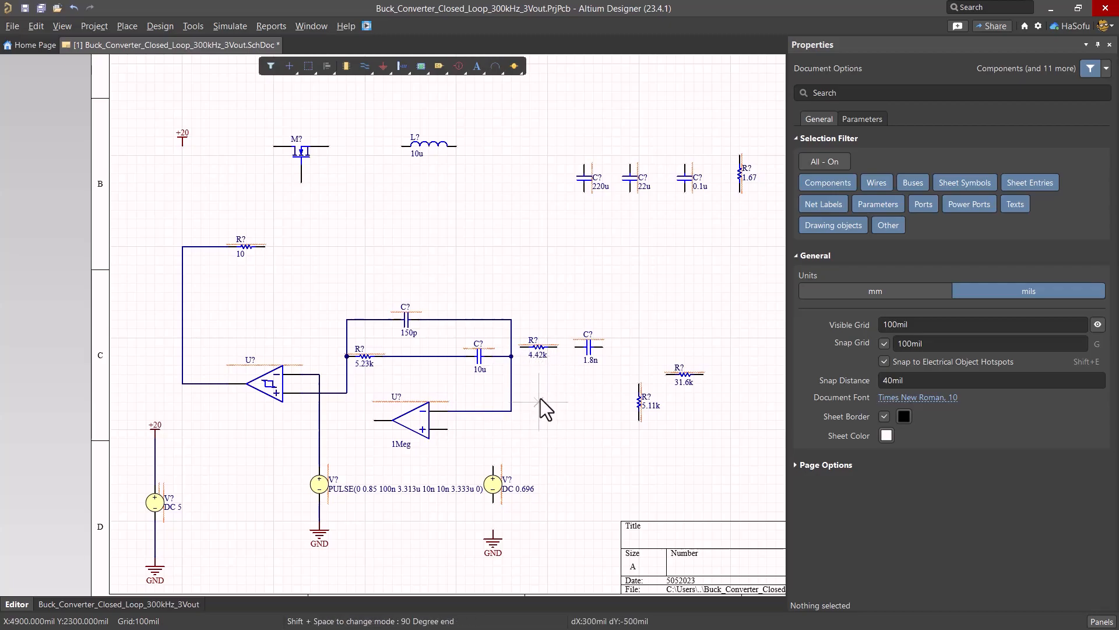
- Wire the feedback node through the 4.42k resistor and 1.8n capacitor in series, up to the top of the 1.67 load resistor
click(512, 347)
click(558, 348)
click(576, 347)
click(602, 348)
click(721, 346)
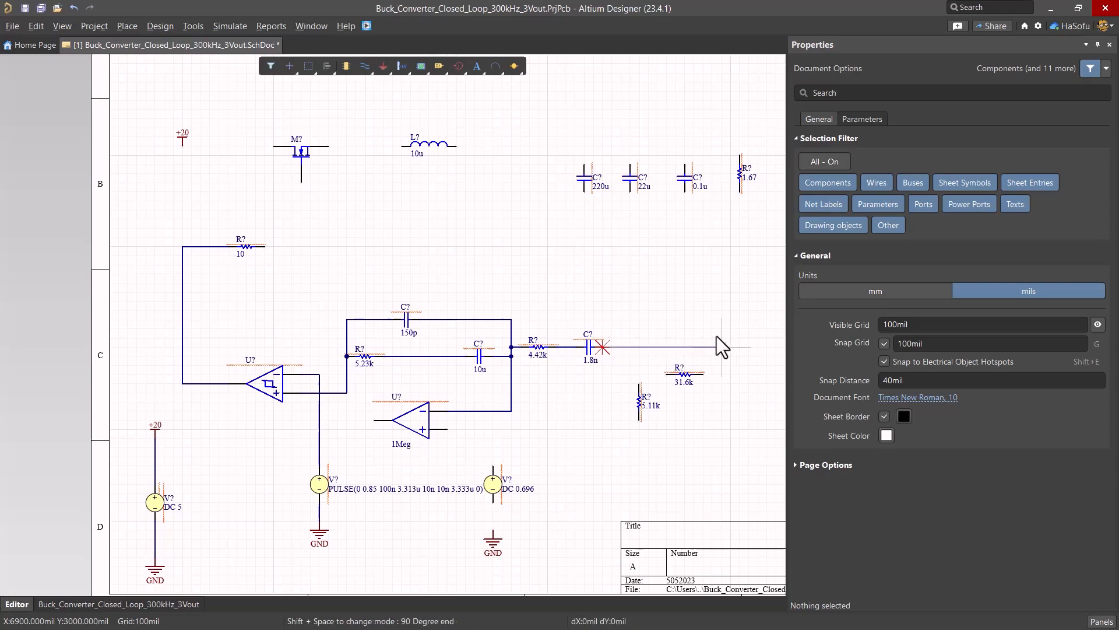
click(721, 146)
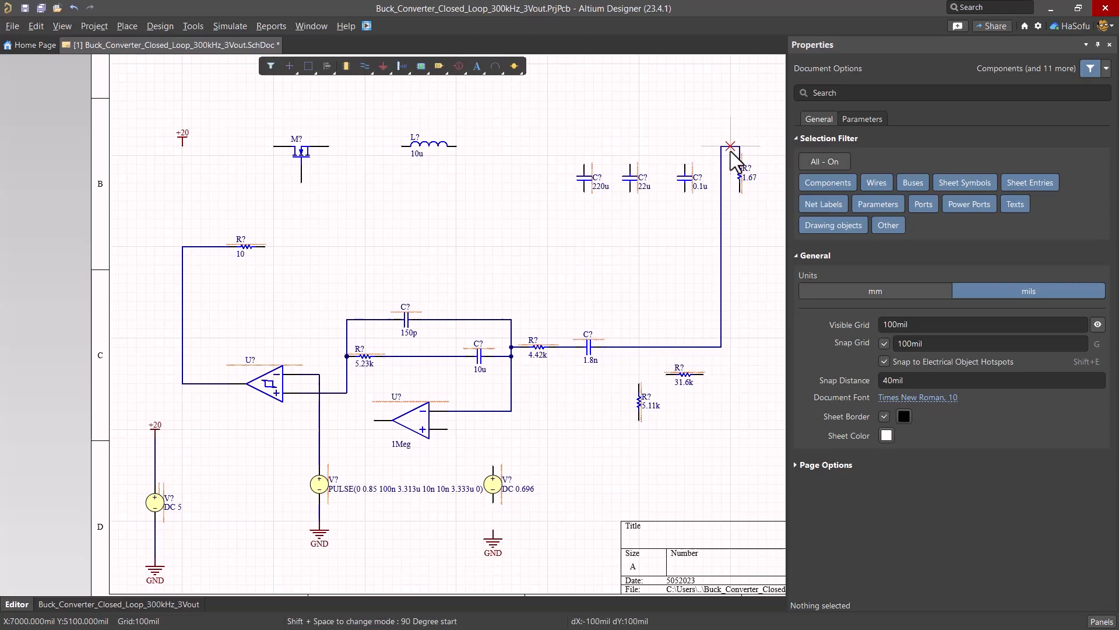
- Wire the inductor's output to the load node and connect the tops of the 220u, 22u and 0.1u capacitors to that line
click(456, 146)
click(584, 164)
click(584, 146)
click(629, 165)
click(629, 146)
click(684, 165)
click(685, 146)
- Draw a short wire below the 220u output capacitor and attach a copy of the ground symbol to it
click(584, 211)
right_click(611, 213)
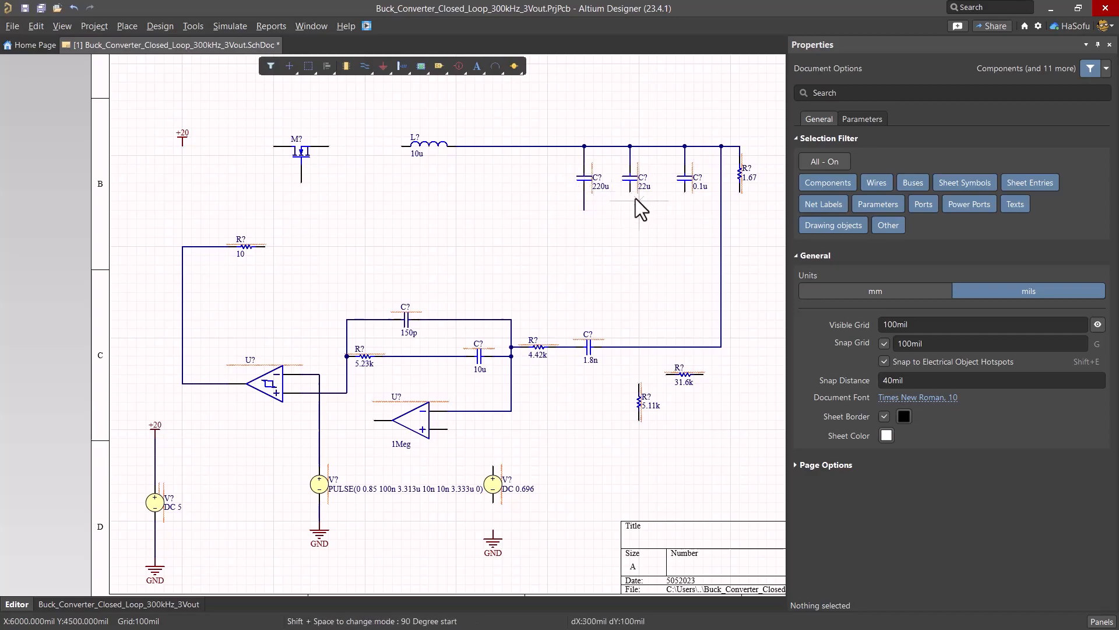
right_click(636, 216)
click(502, 540)
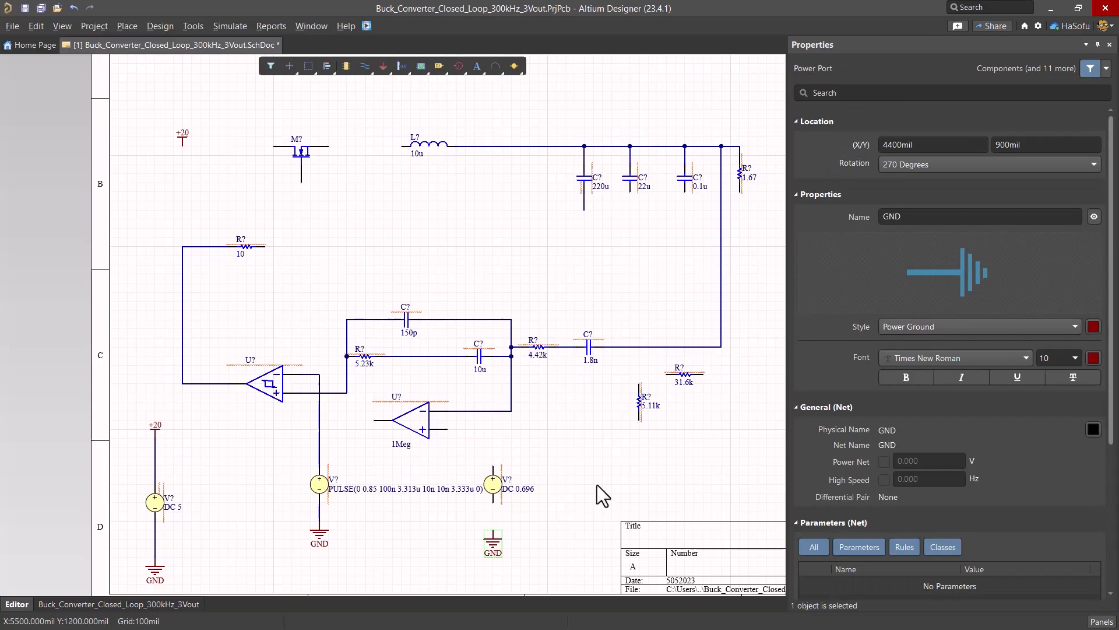
key(ctrl+c)
key(ctrl+v)
click(585, 267)
drag(584, 278, 575, 236)
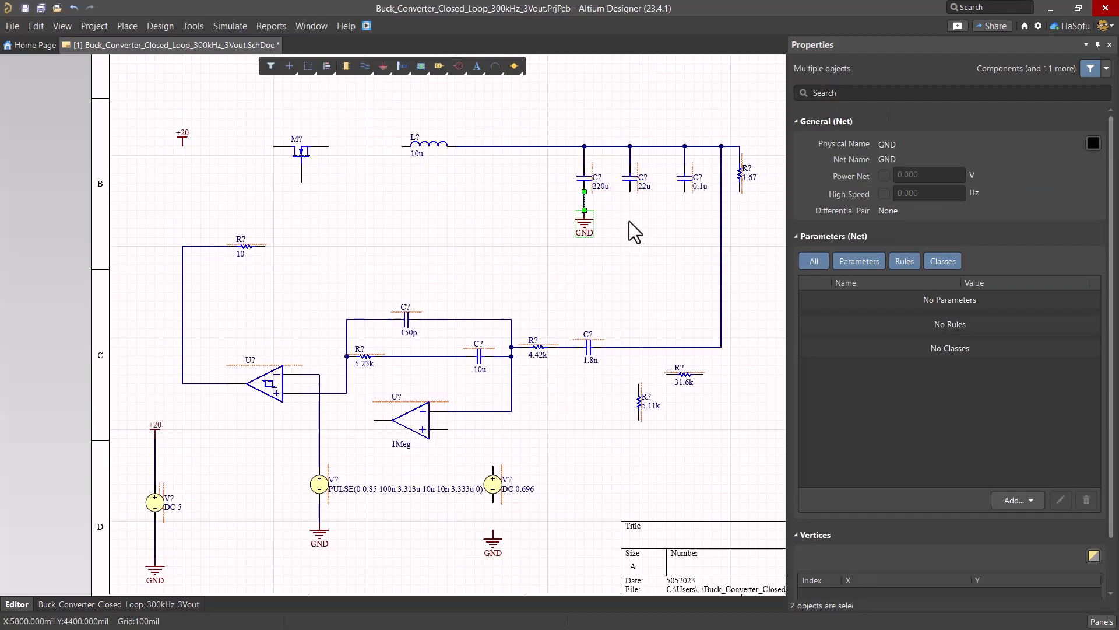
- Duplicate the ground symbol with its short wire beneath the 22u and 0.1u output capacitors
key(ctrl+c)
key(ctrl+v)
click(669, 217)
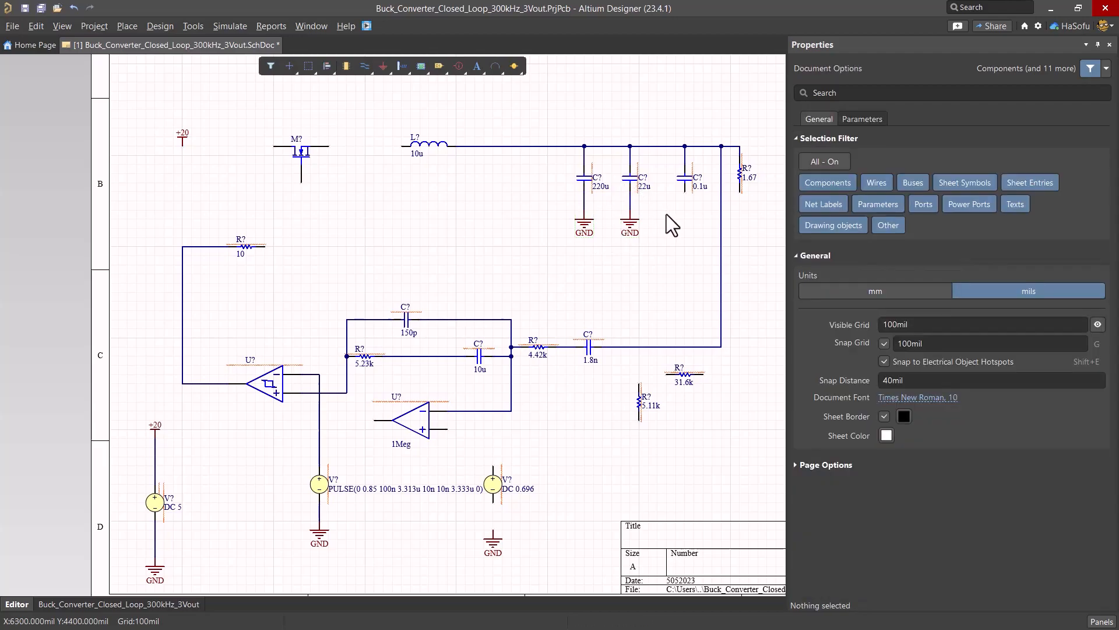
- Wire the MOSFET between the +20 power port and the inductor
key(ctrl+w)
key(ctrl+w)
click(328, 146)
click(182, 145)
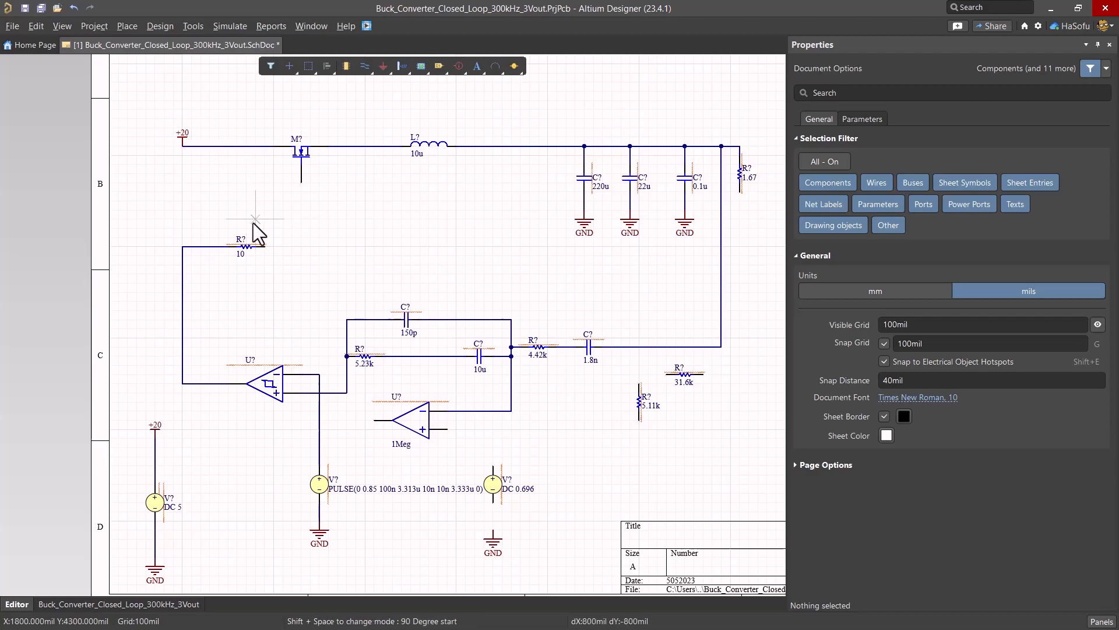
- Wire the free end of the 10 ohm resistor to the MOSFET's gate
click(264, 246)
click(301, 182)
click(247, 246)
click(256, 456)
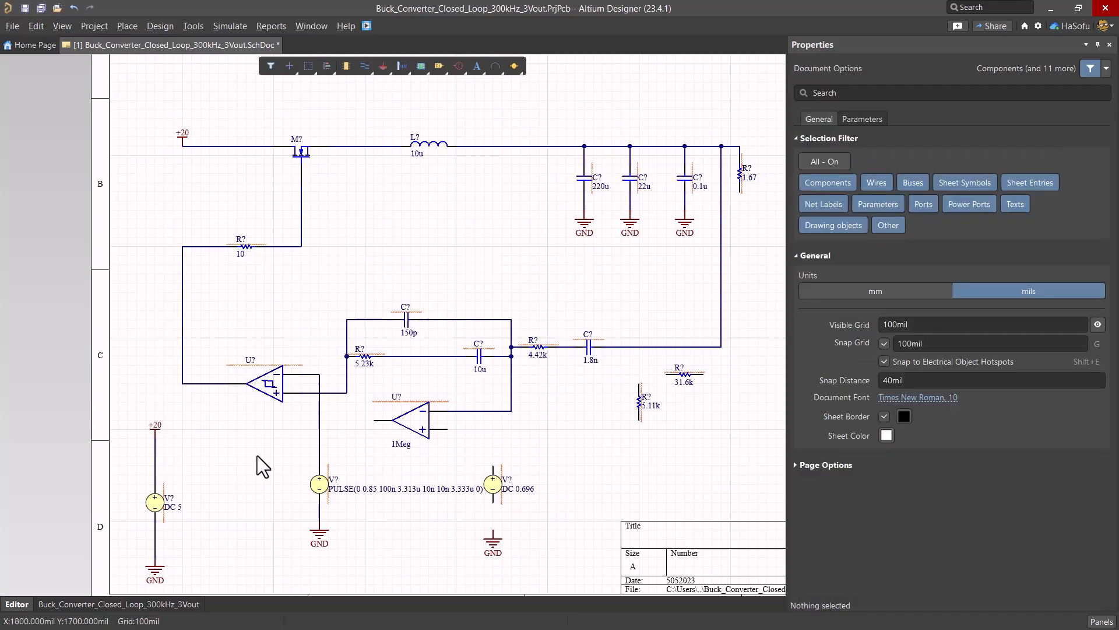
- Insert a copy of the 10 ohm resistor between the +20 power port and the DC 5 source, moving the port up to make room
key(ctrl+v)
click(184, 476)
click(194, 383)
drag(155, 432, 155, 400)
click(246, 431)
mouse_move(184, 460)
mouse_down()
mouse_move(172, 448)
mouse_move(159, 465)
mouse_up()
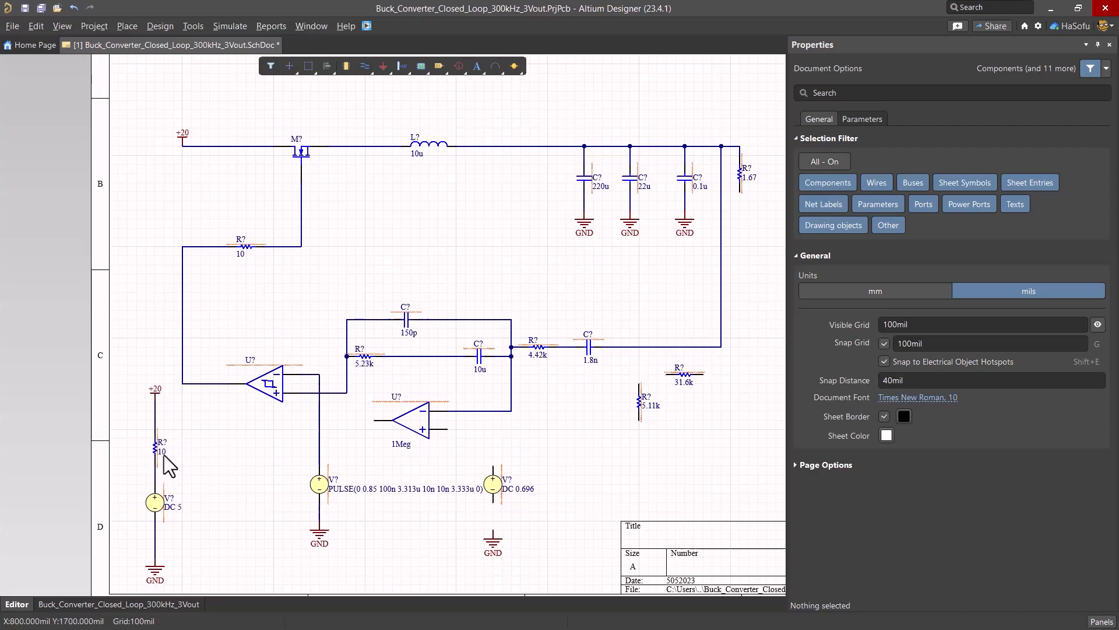
ctrl+scroll(155, 450, up, 4)
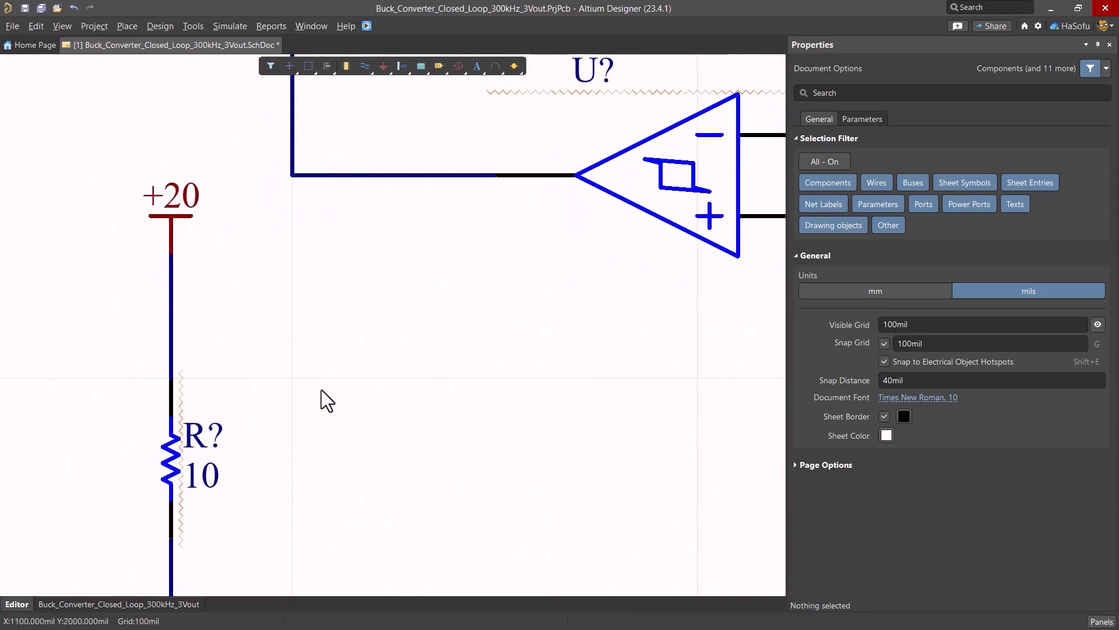
right_drag(300, 466, 283, 283)
ctrl+scroll(220, 291, down, 4)
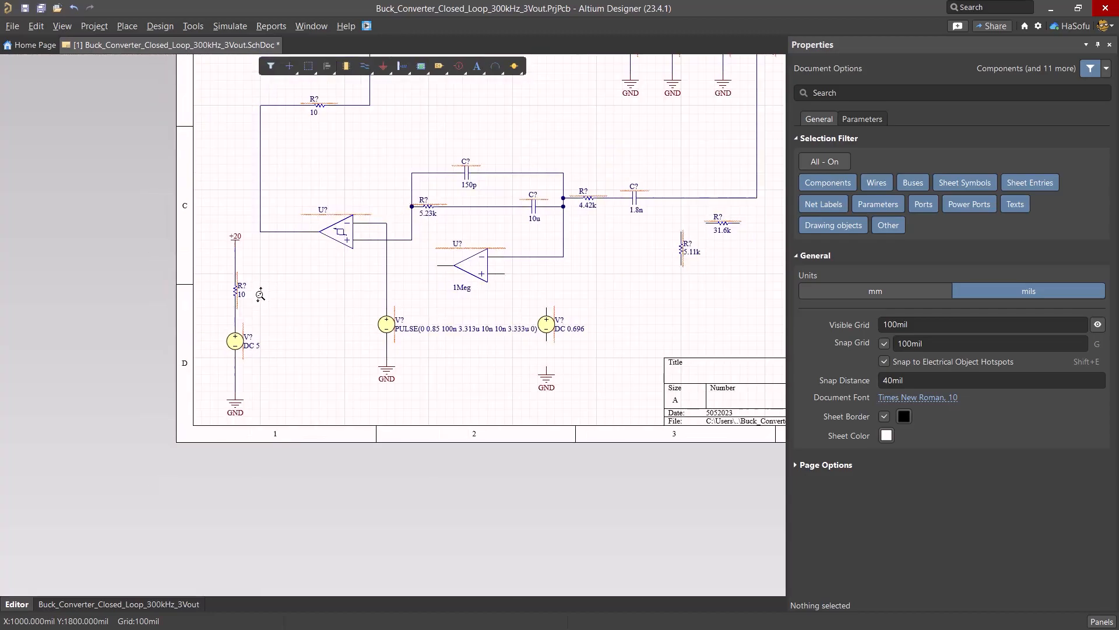
ctrl+scroll(267, 281, up, 3)
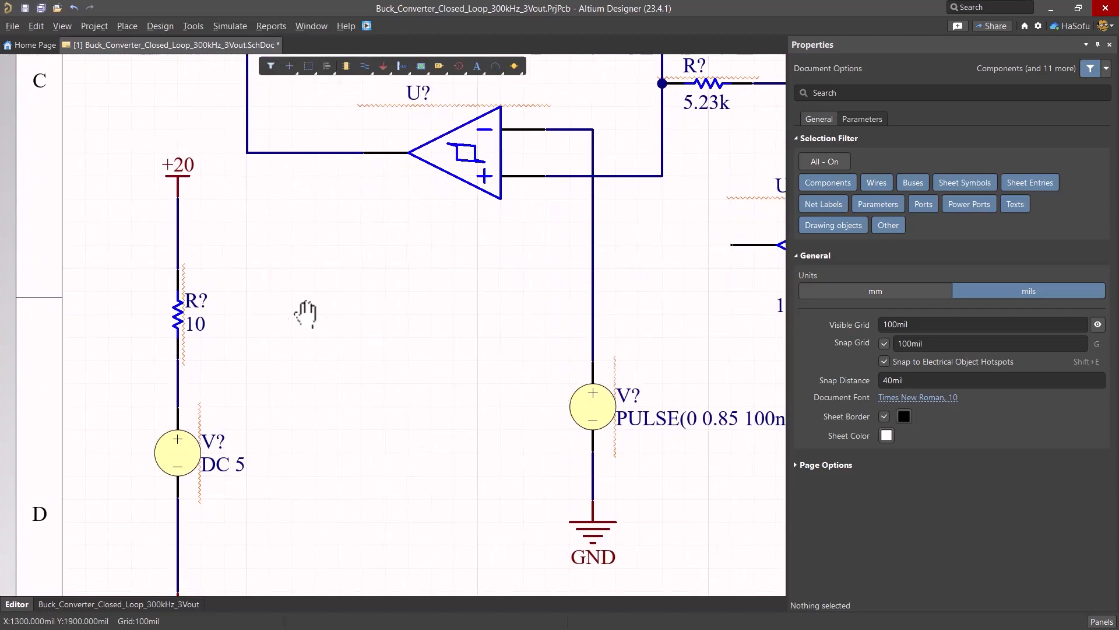
right_drag(314, 302, 245, 309)
ctrl+scroll(305, 337, down, 3)
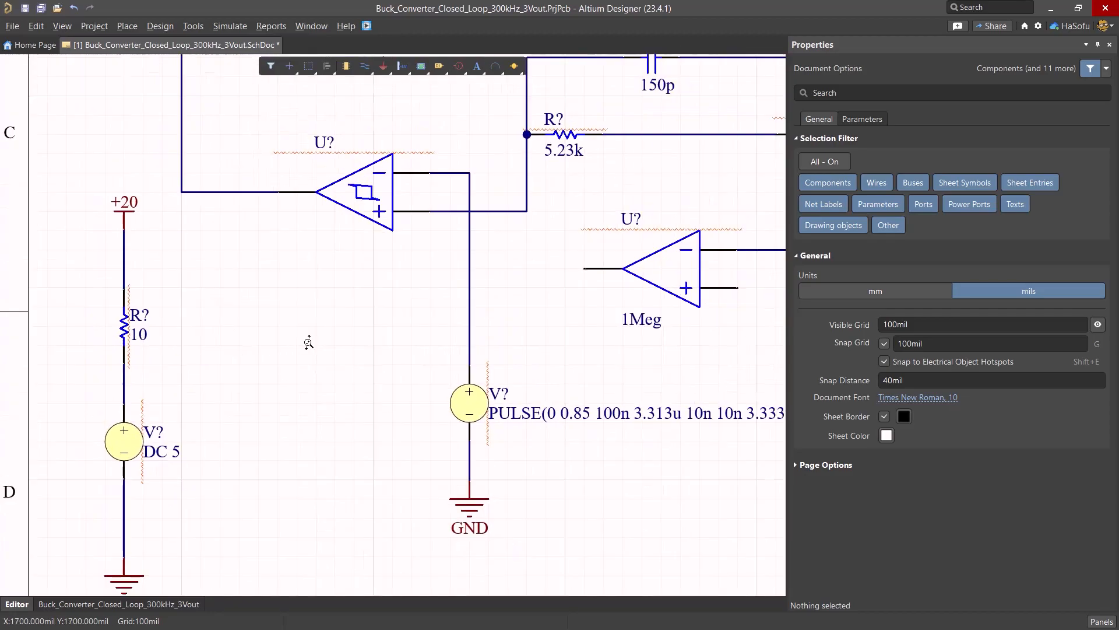
ctrl+scroll(315, 332, up, 2)
right_drag(325, 325, 406, 338)
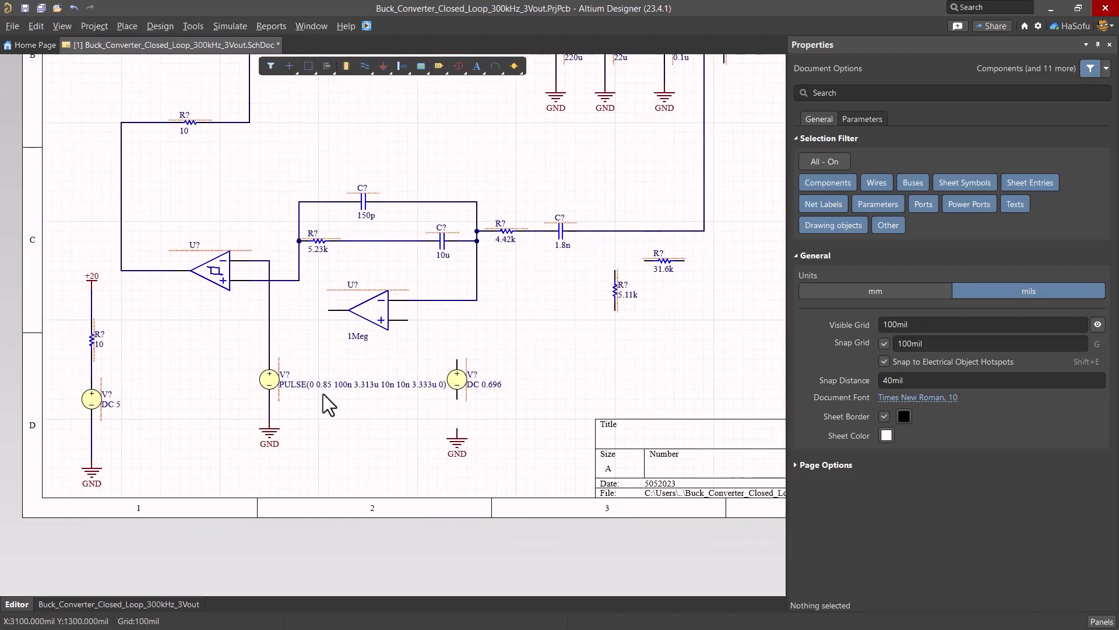
key(ctrl+w)
click(329, 310)
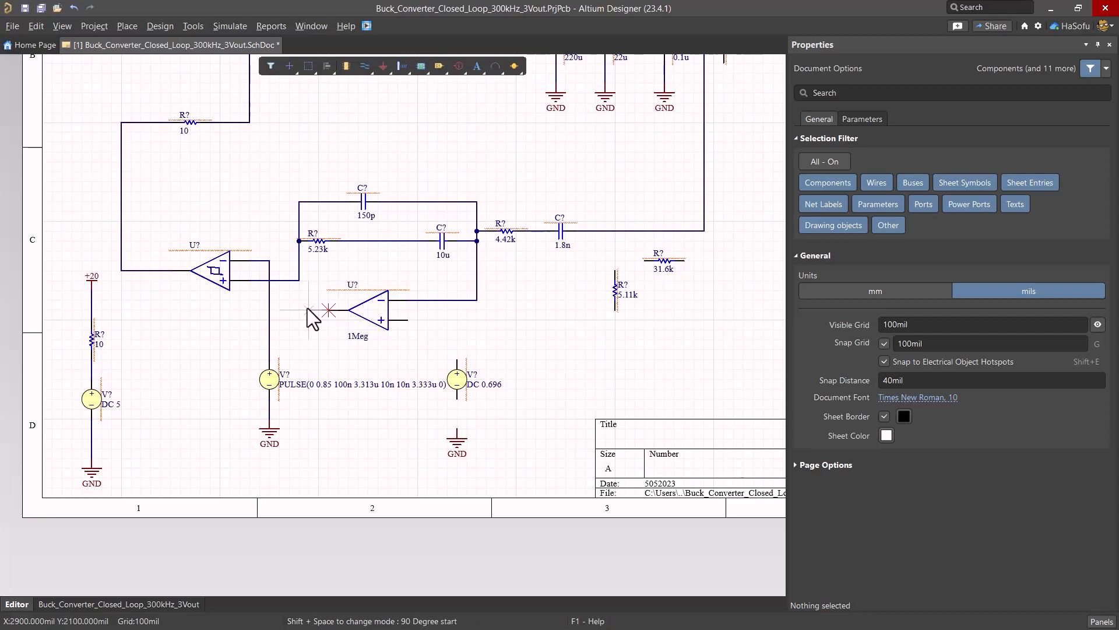
key(Escape)
key(Escape)
key(ctrl+w)
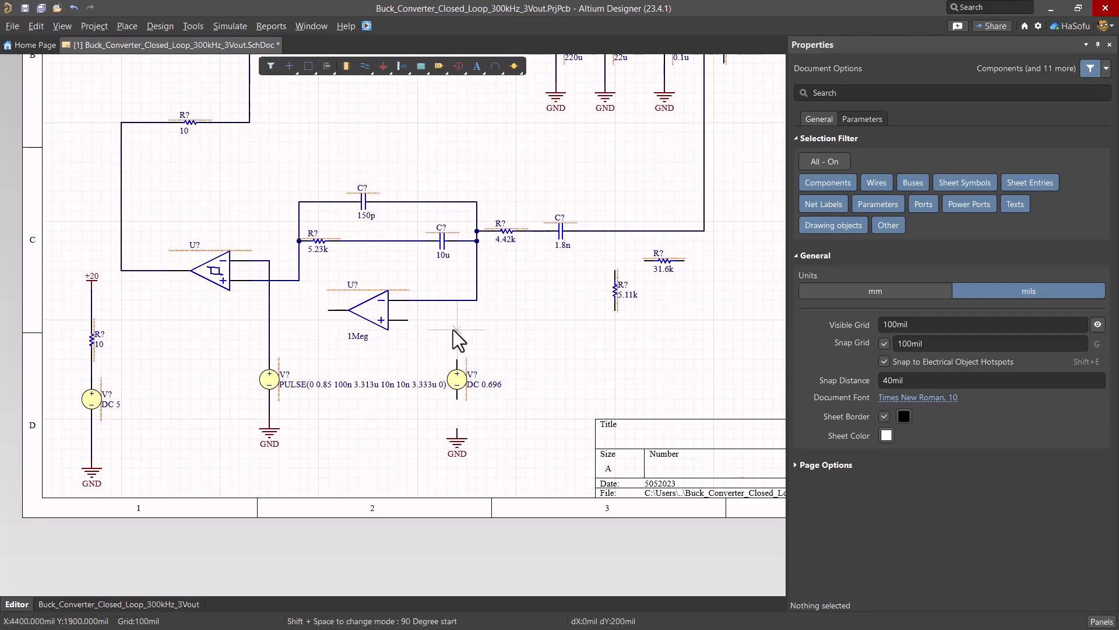
key(Escape)
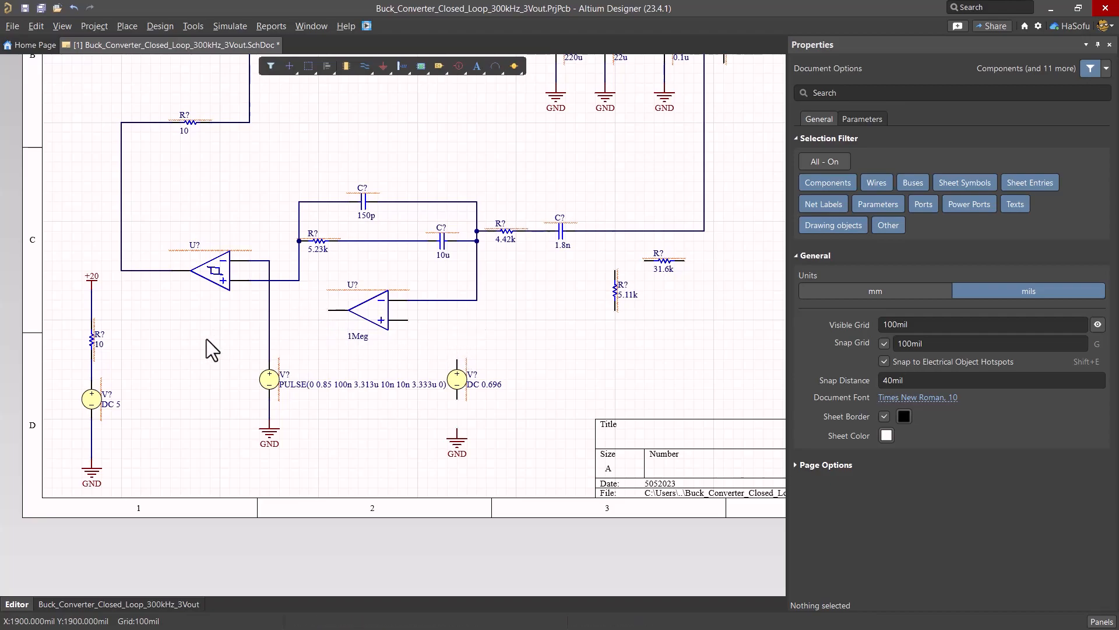
- Set the value of the resistor above the DC 5 source to 1
click(92, 338)
click(994, 371)
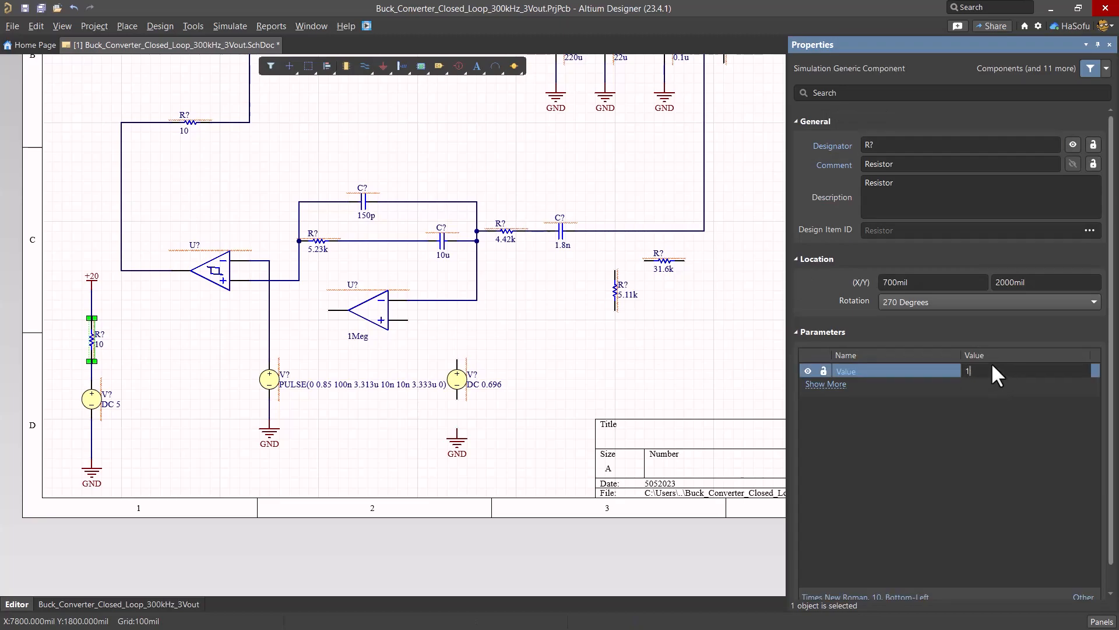
click(145, 361)
- Place a vertical copy of the 1 ohm resistor directly above the DC 0.696 source
key(ctrl+c)
key(ctrl+v)
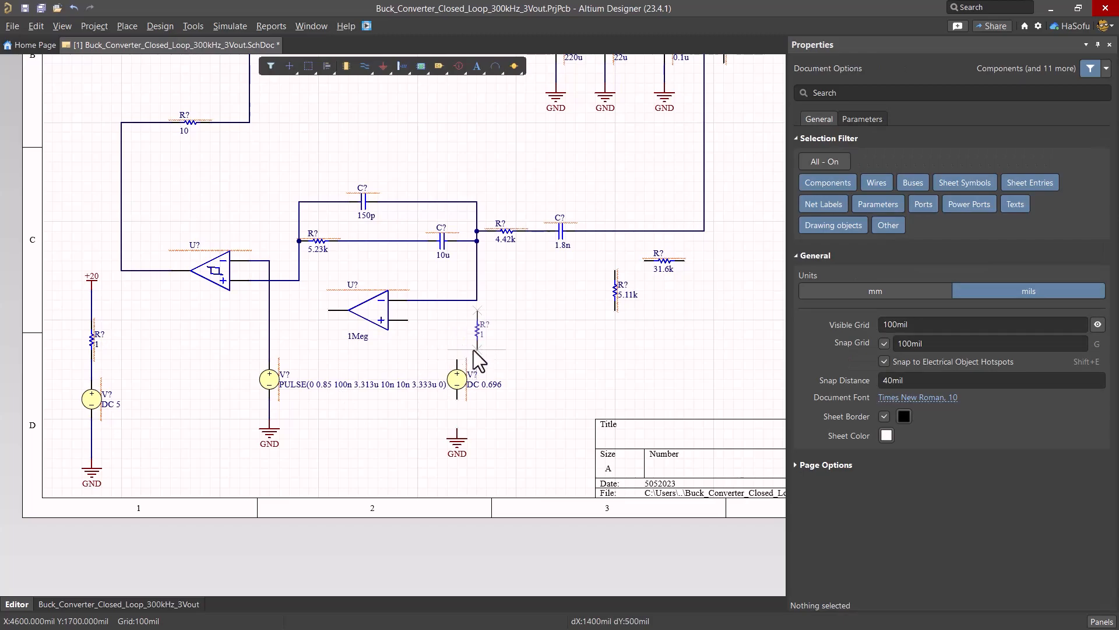
click(461, 351)
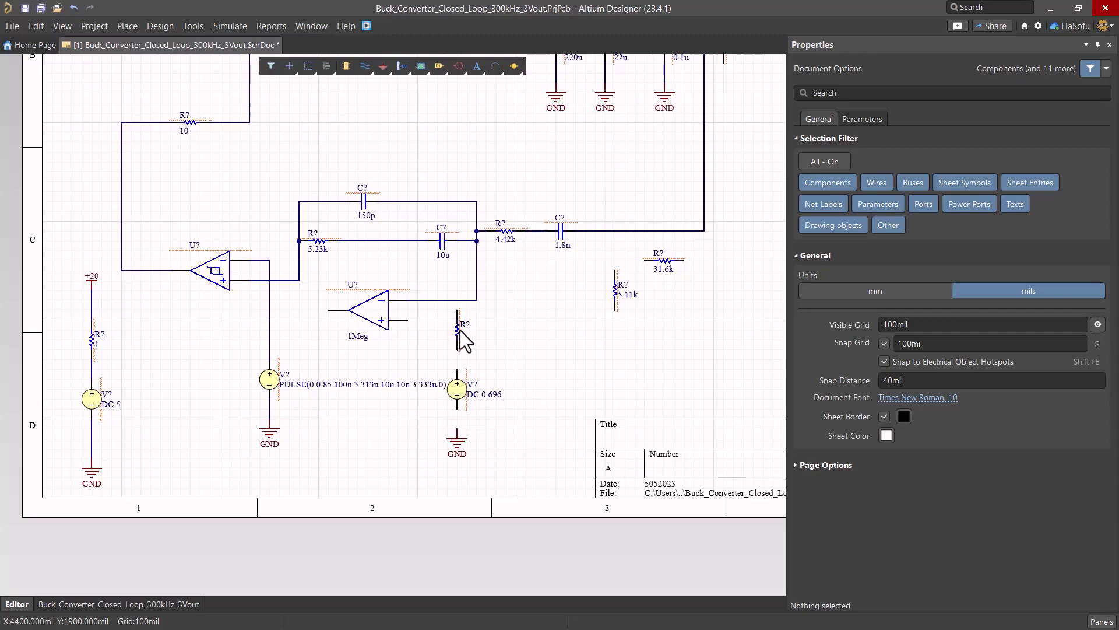
click(458, 331)
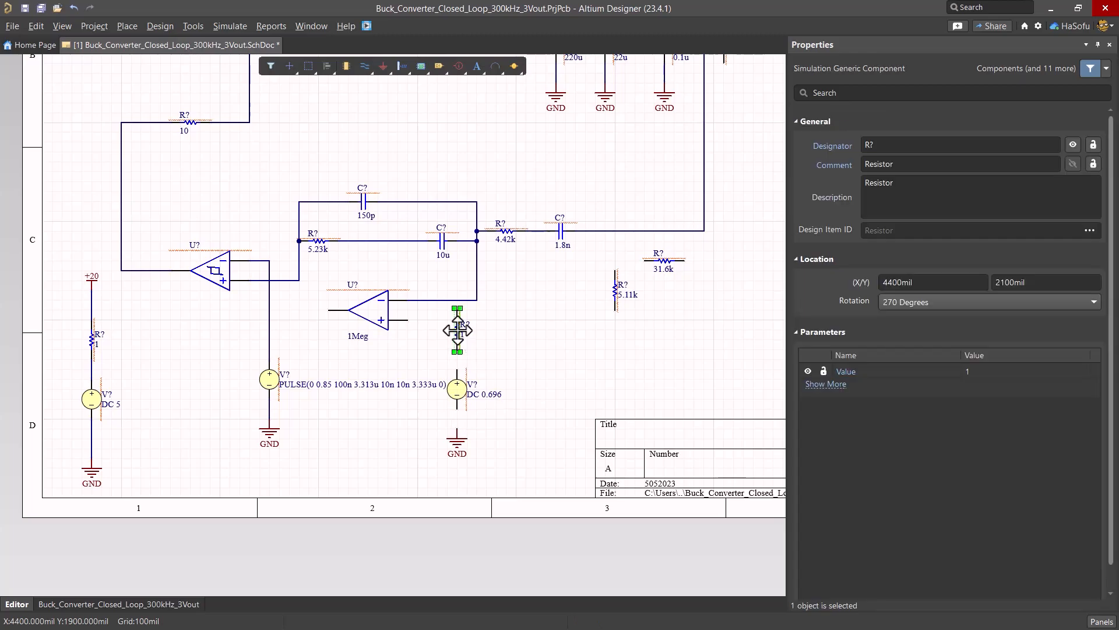
click(411, 334)
drag(457, 332, 457, 359)
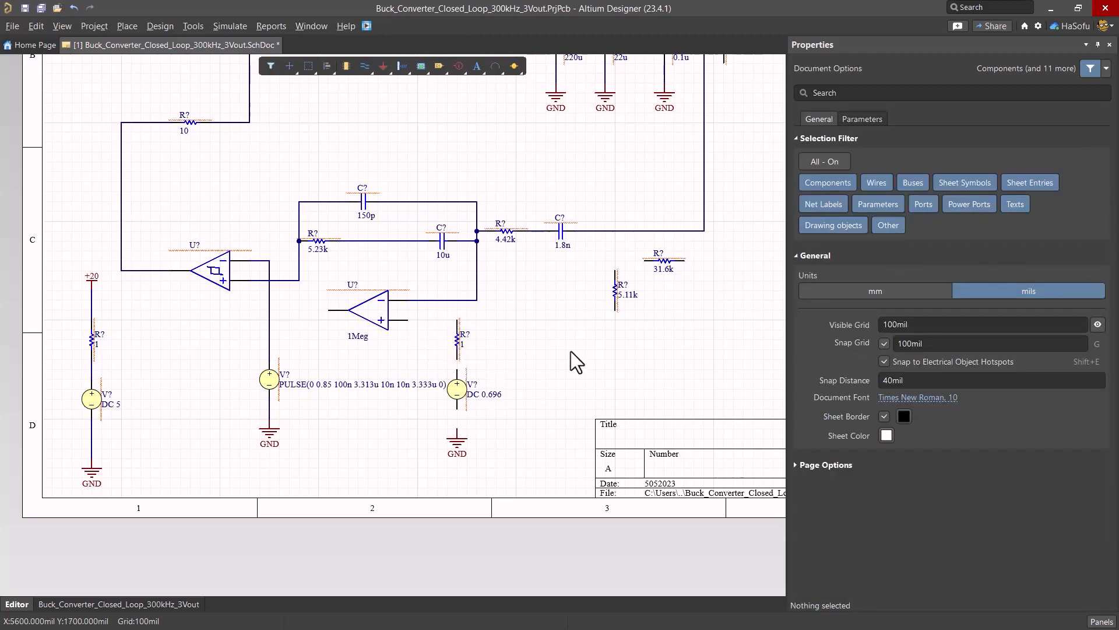
- Wire the op-amp's non-inverting input through the copied 1 ohm resistor and the DC 0.696 source to ground
key(ctrl+w)
click(457, 319)
click(390, 319)
click(457, 356)
click(457, 378)
click(457, 401)
click(457, 431)
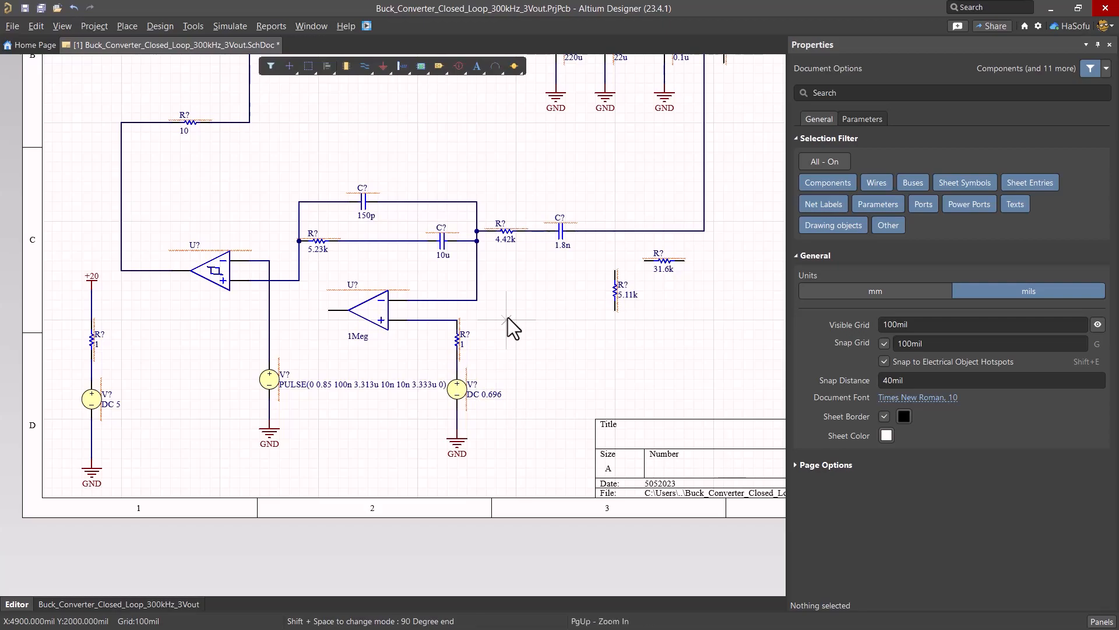
- Wire the op-amp's output to the 5.23k feedback branch and move the comparator down so its positive input lines up with that output
click(329, 310)
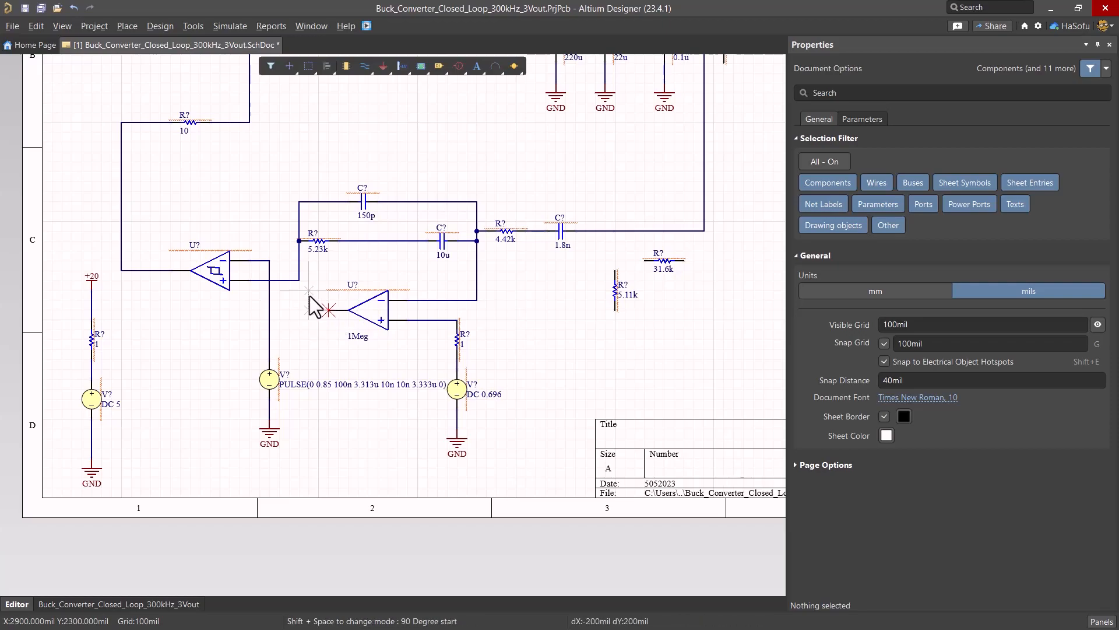
click(299, 280)
right_click(344, 358)
drag(218, 281, 243, 313)
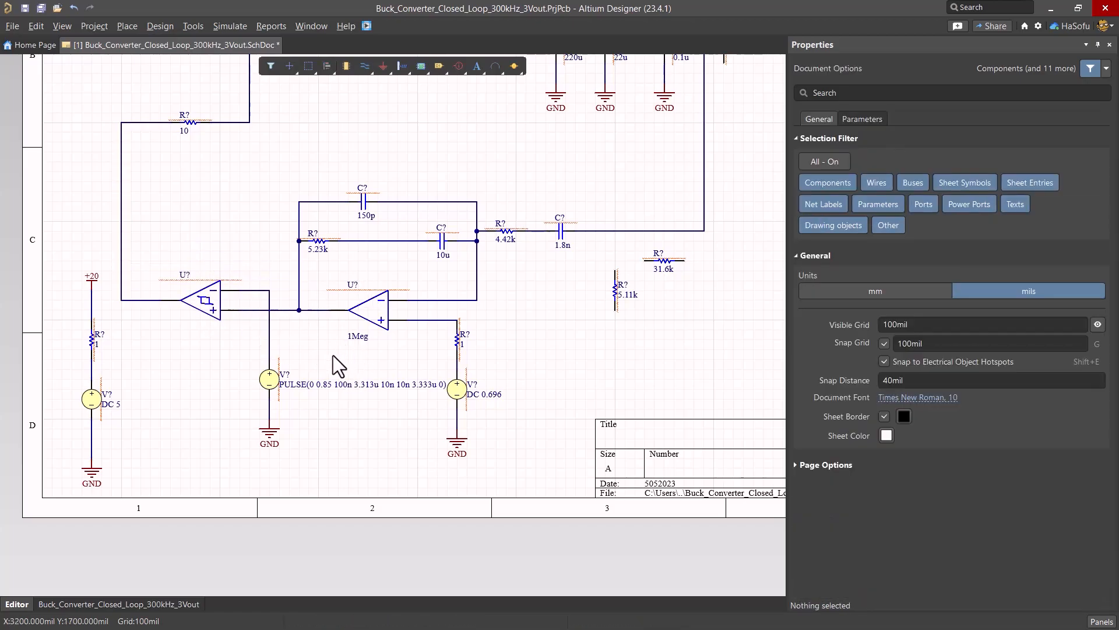
- Wire the 31.6k resistor between the output sense line and the 5.11k resistor, and add a short wire below the 5.11k resistor
right_drag(562, 324, 392, 336)
key(ctrl+w)
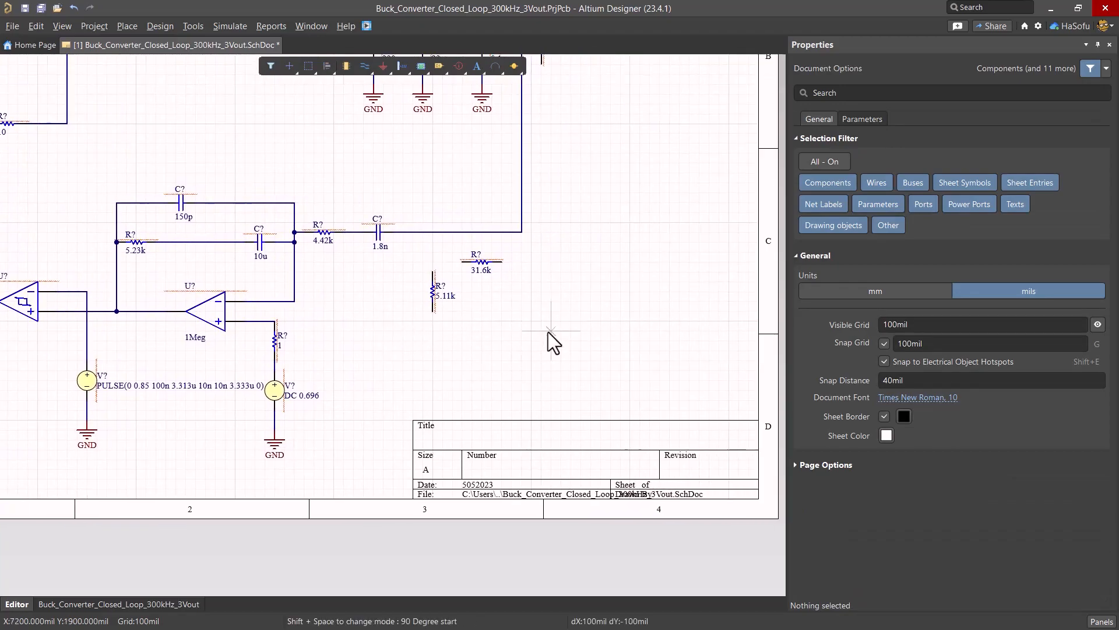
right_drag(568, 251, 595, 373)
click(552, 346)
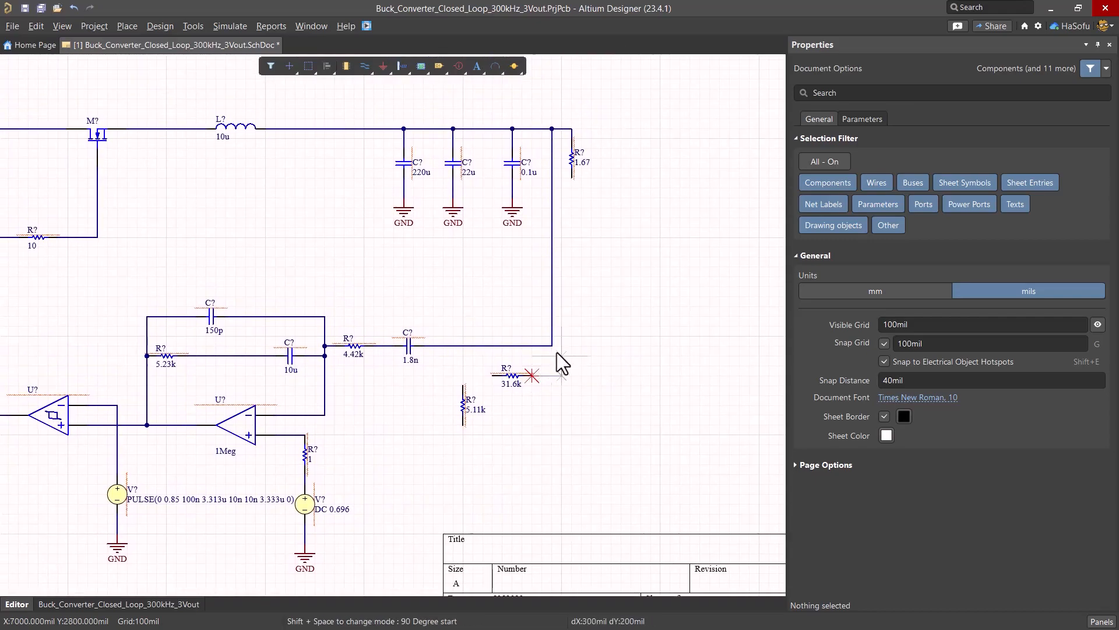
click(464, 384)
click(463, 426)
click(462, 458)
right_click(508, 484)
right_click(516, 489)
- Place a copy of the ground symbol below the 5.11k resistor and wire it to the resistor's lower lead
click(302, 556)
key(ctrl+c)
key(ctrl+v)
click(465, 474)
key(ctrl+w)
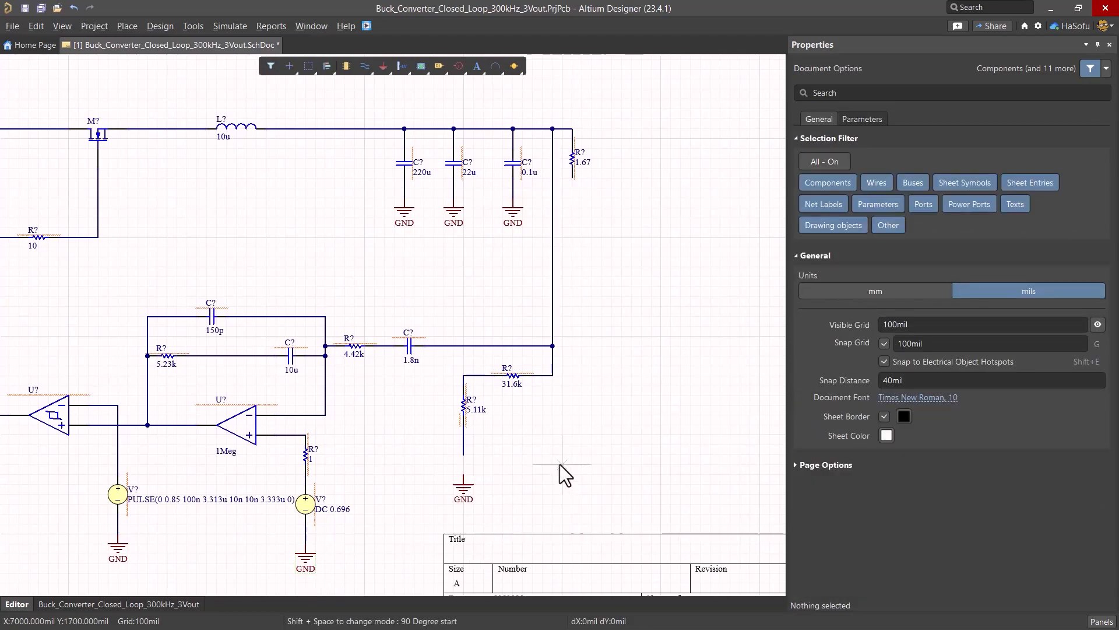
click(466, 455)
click(464, 474)
right_click(508, 436)
- Wire the junction of the 31.6k and 5.11k resistors to the op-amp's inverting input node
key(ctrl+w)
click(464, 375)
click(396, 415)
click(328, 414)
right_click(443, 436)
- Move the 5.11k resistor, its connecting wire and the 31.6k resistor down in line with the op-amp's inverting input
drag(465, 403, 465, 434)
drag(428, 376, 425, 415)
drag(513, 377, 513, 431)
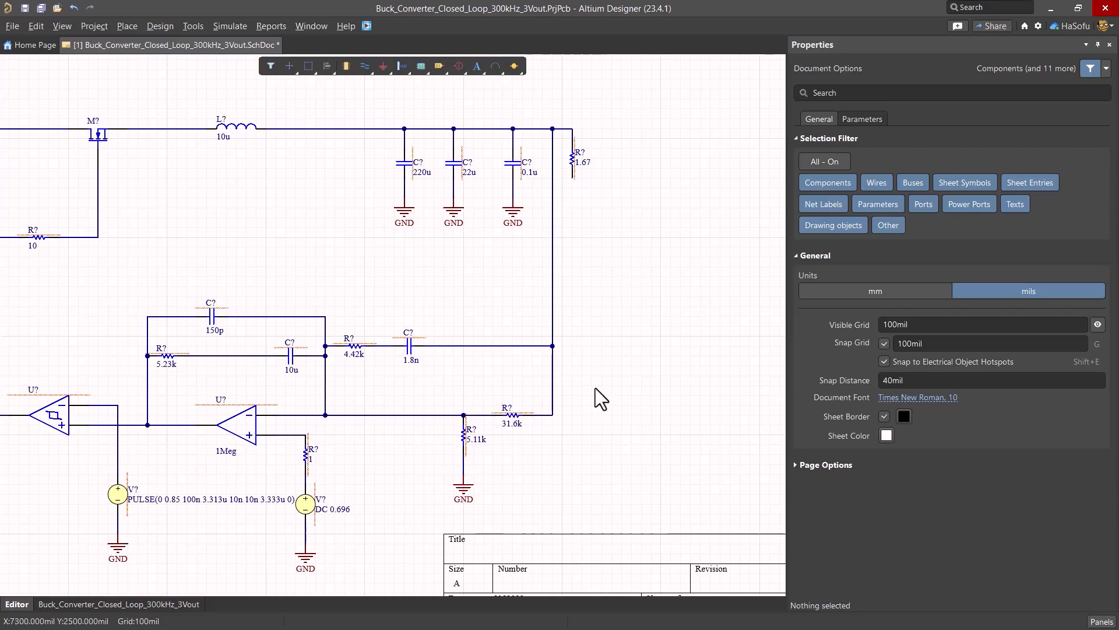
- Assign designators to all components by annotating the schematic quietly
right_drag(410, 448, 478, 443)
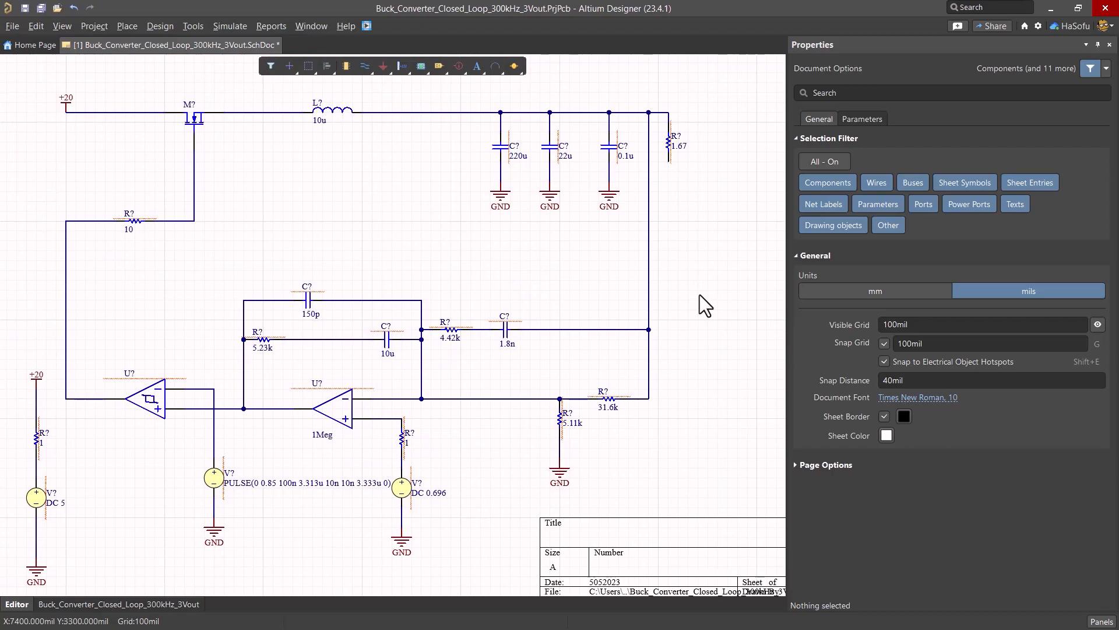
click(194, 24)
mouse_move(288, 187)
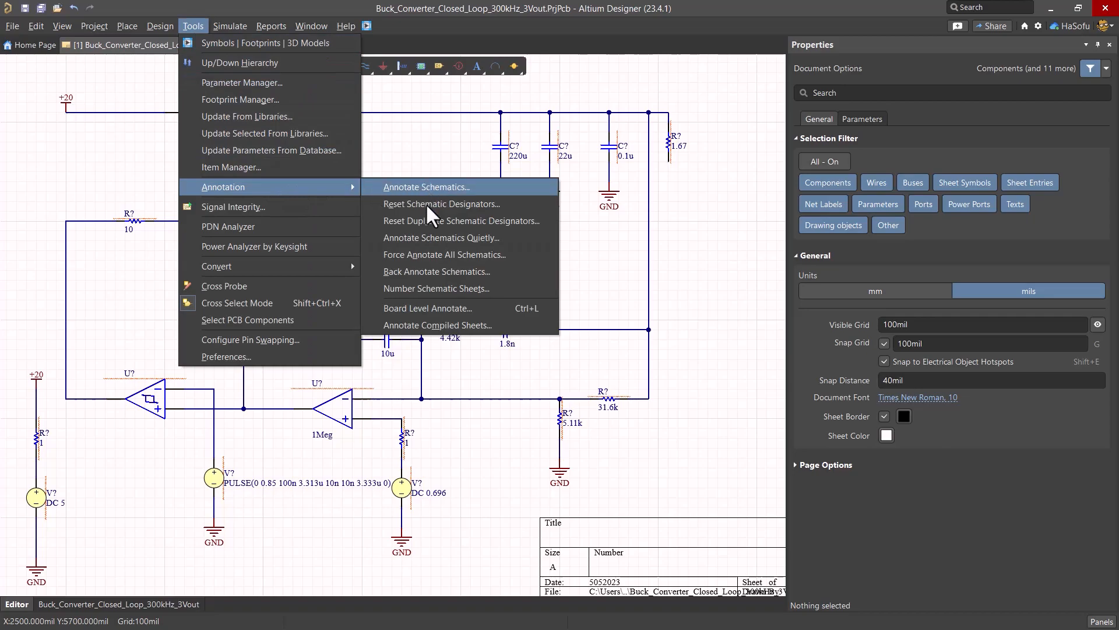
click(427, 238)
click(601, 354)
right_drag(275, 269, 383, 259)
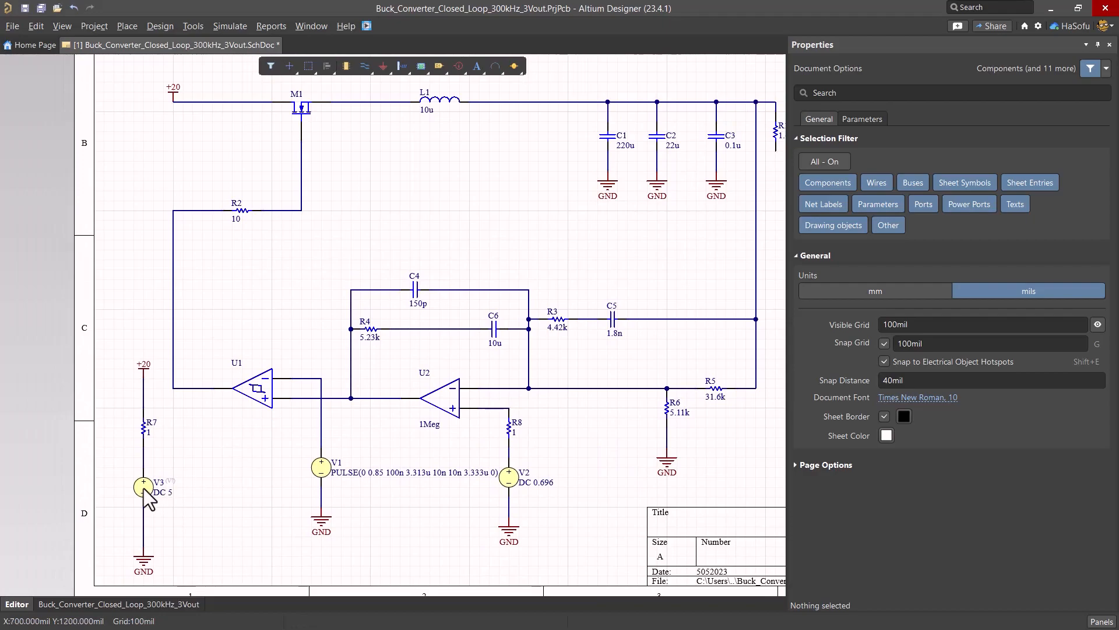
- Set the DC magnitude of source V3 to 20 and change its stimulus type to Pulse
click(144, 488)
click(994, 498)
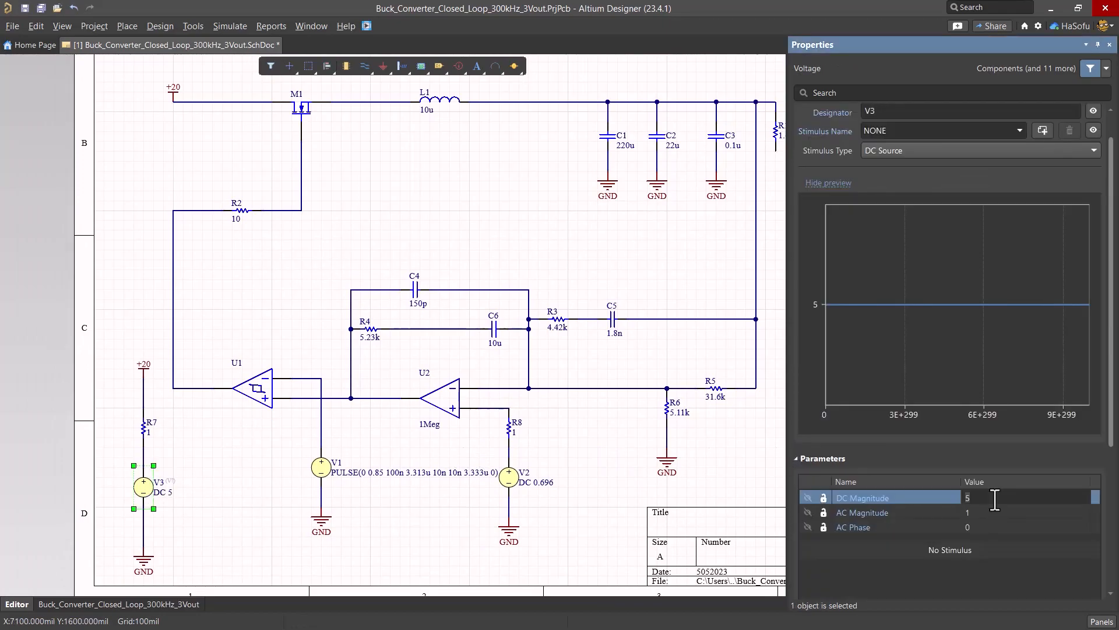
text(20)
key(Return)
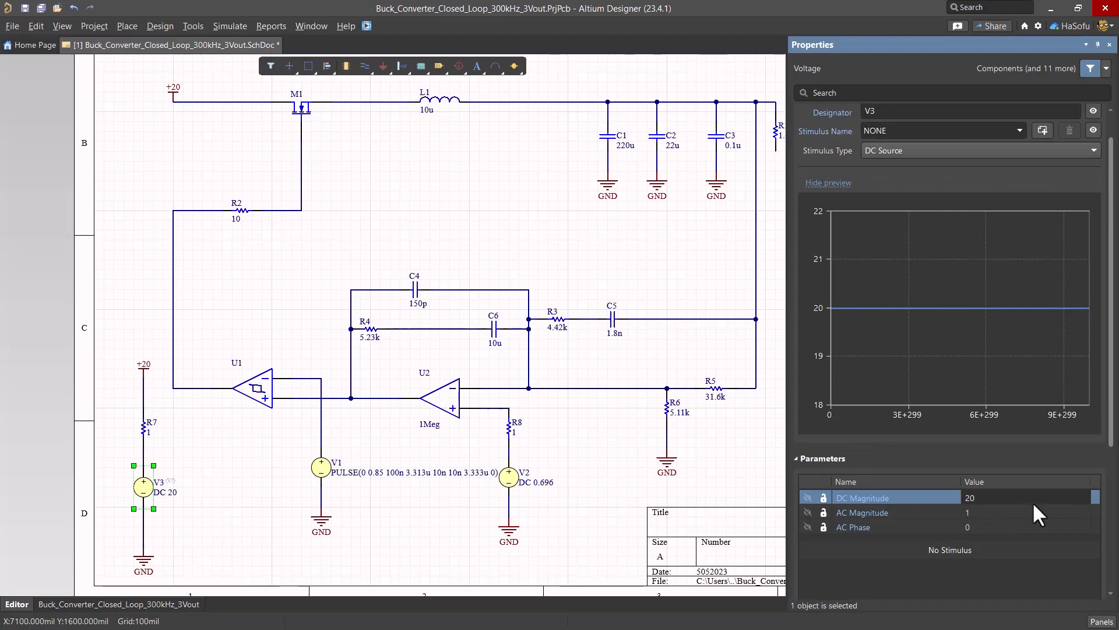
click(896, 151)
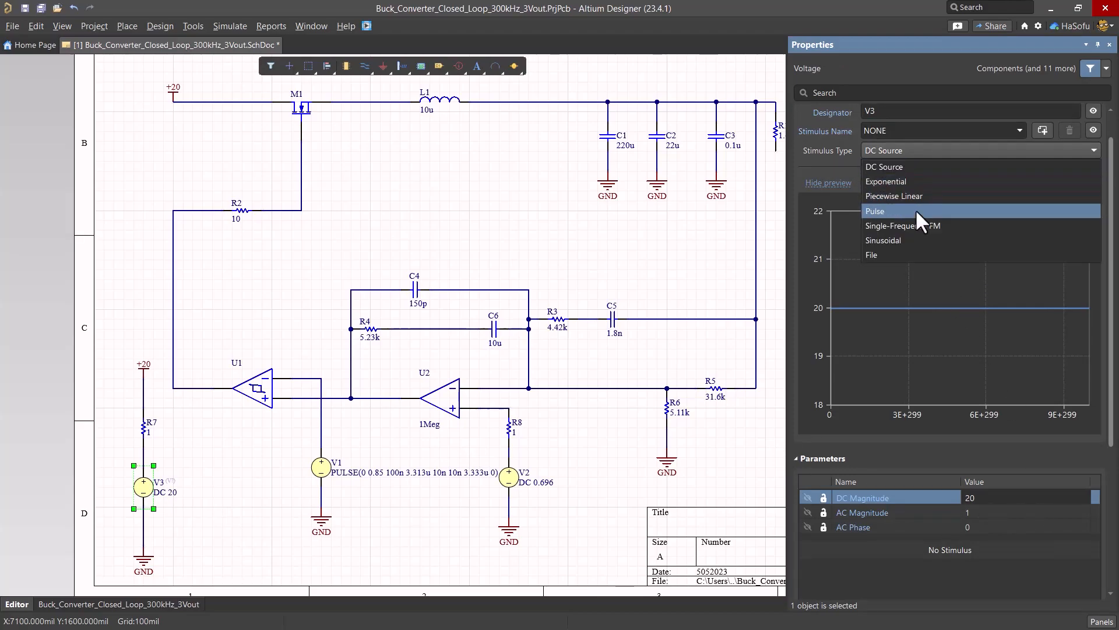
click(915, 210)
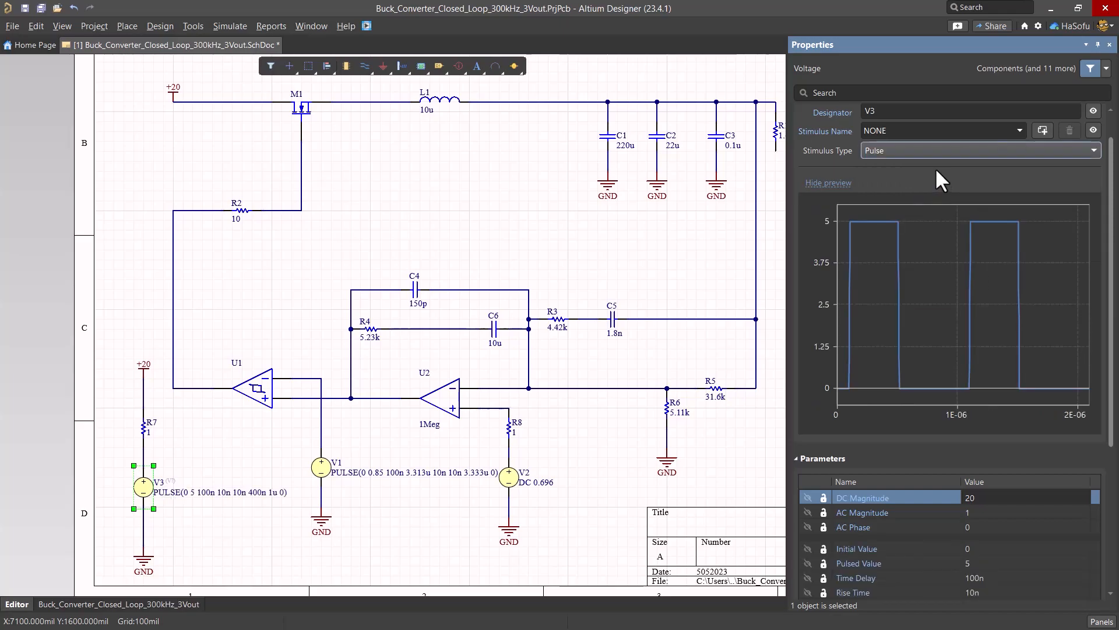
- Set both the rise time and the fall time of pulse source V3 to 100u
scroll(1111, 387, down, 3)
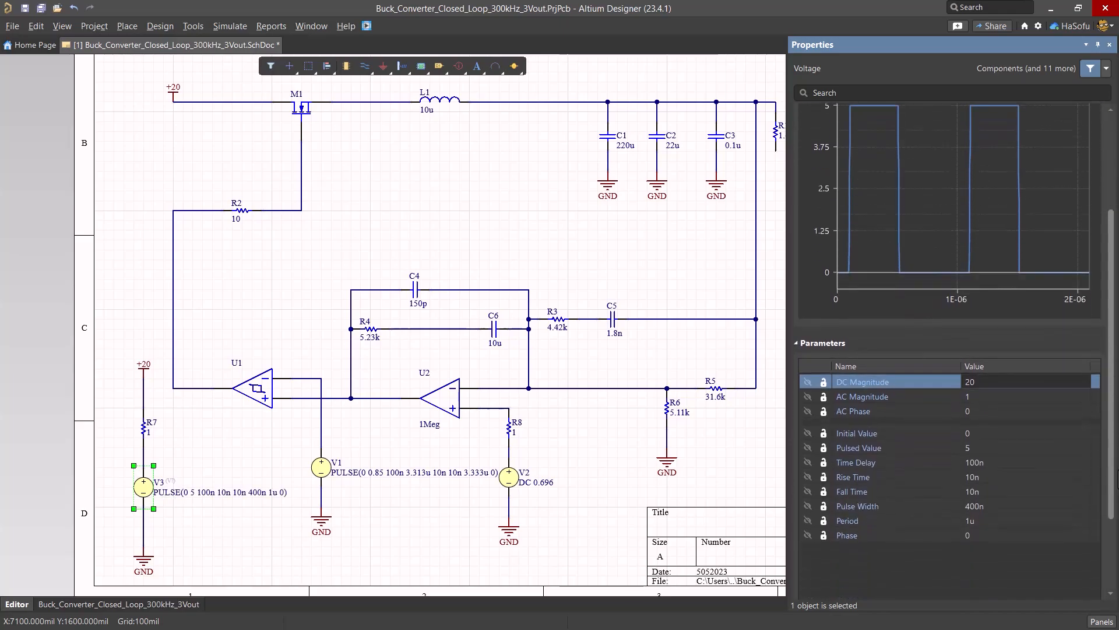
scroll(950, 326, down, 2)
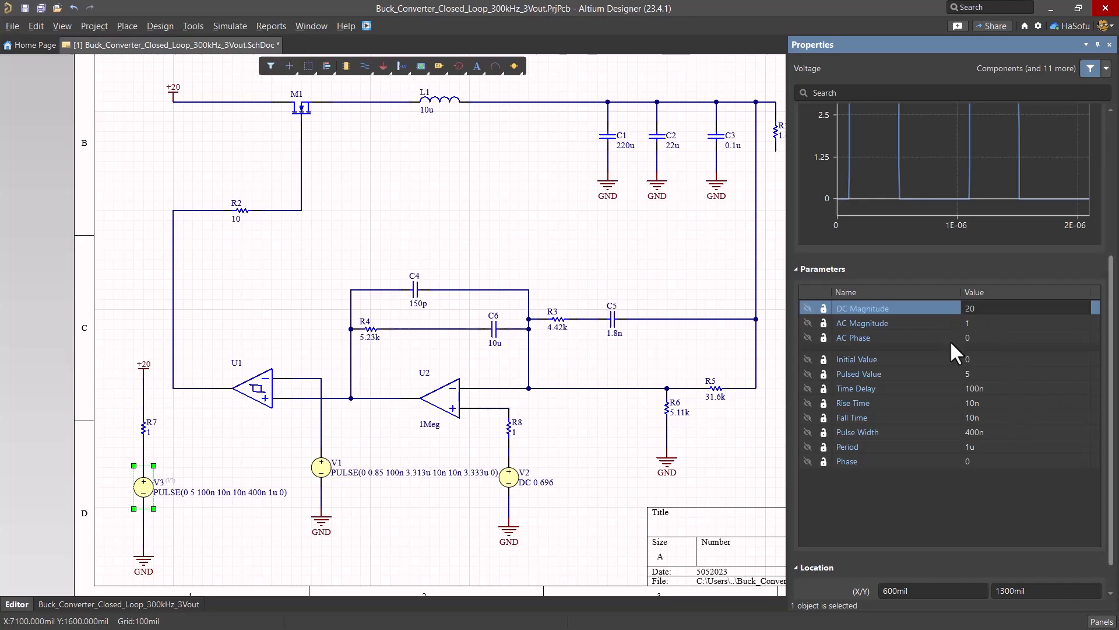
scroll(946, 507, up, 1)
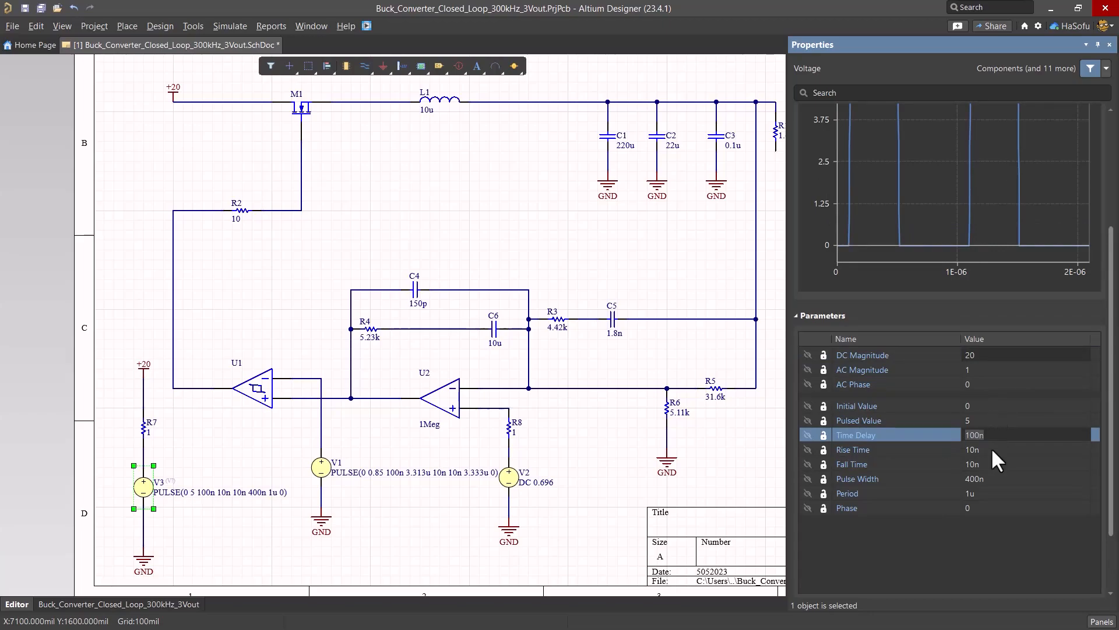
click(1002, 448)
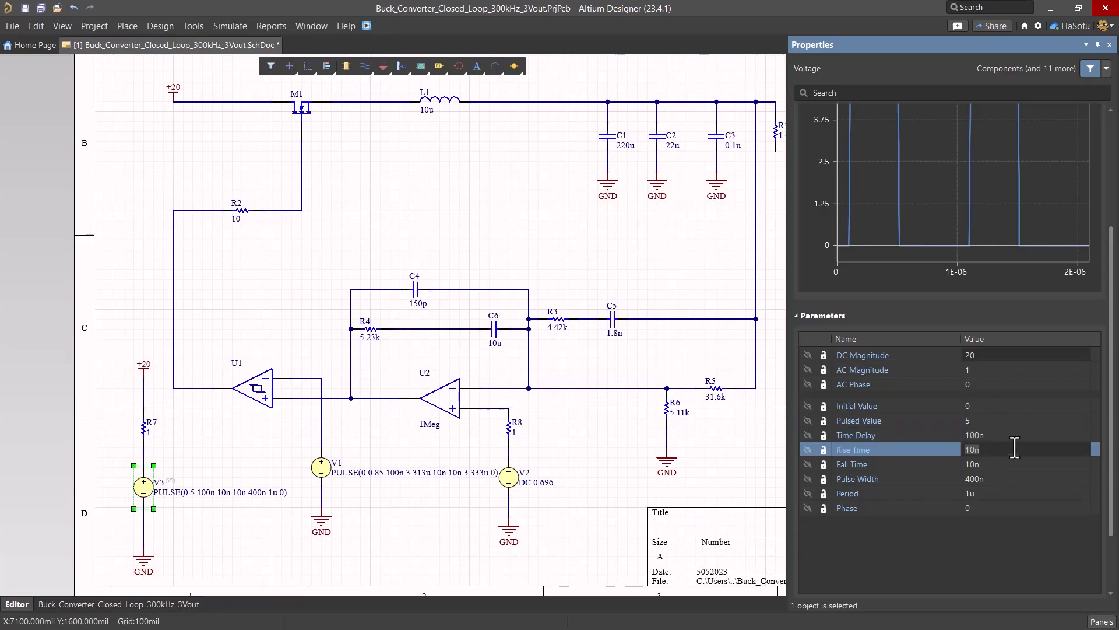
text(100u)
key(Return)
click(1023, 464)
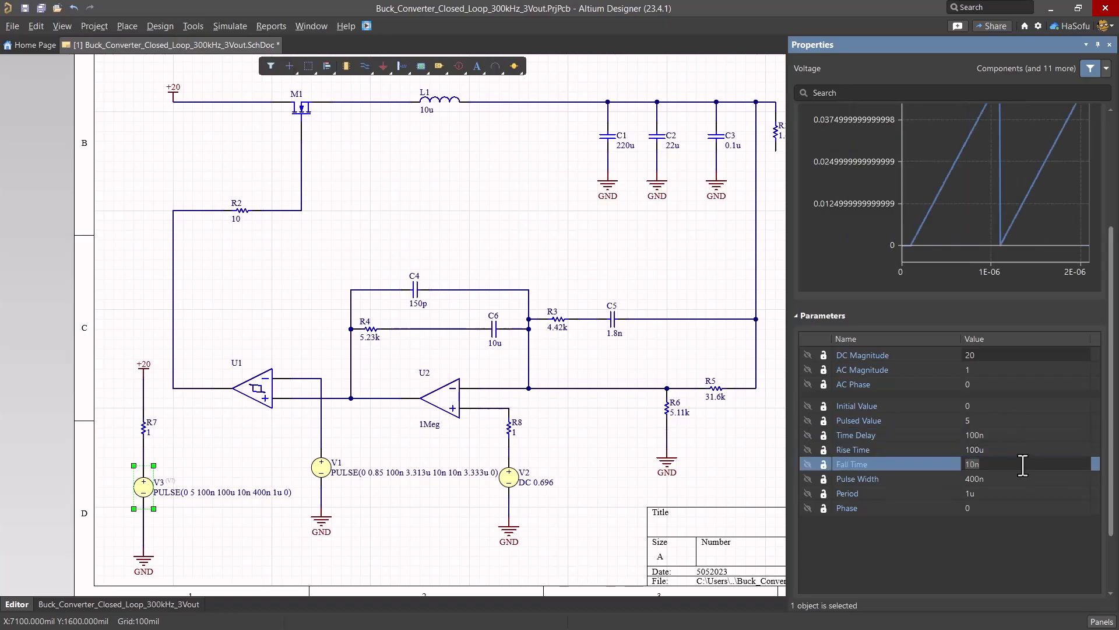
text(100u)
key(Return)
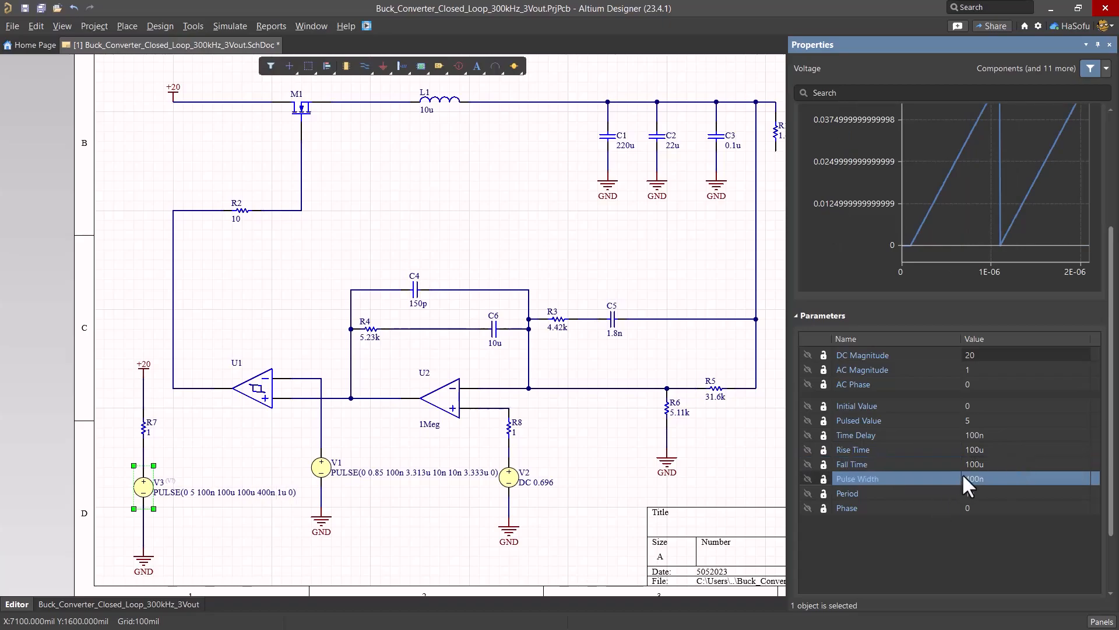
- Set V3's pulse width to 3 and its period to 5
click(1013, 477)
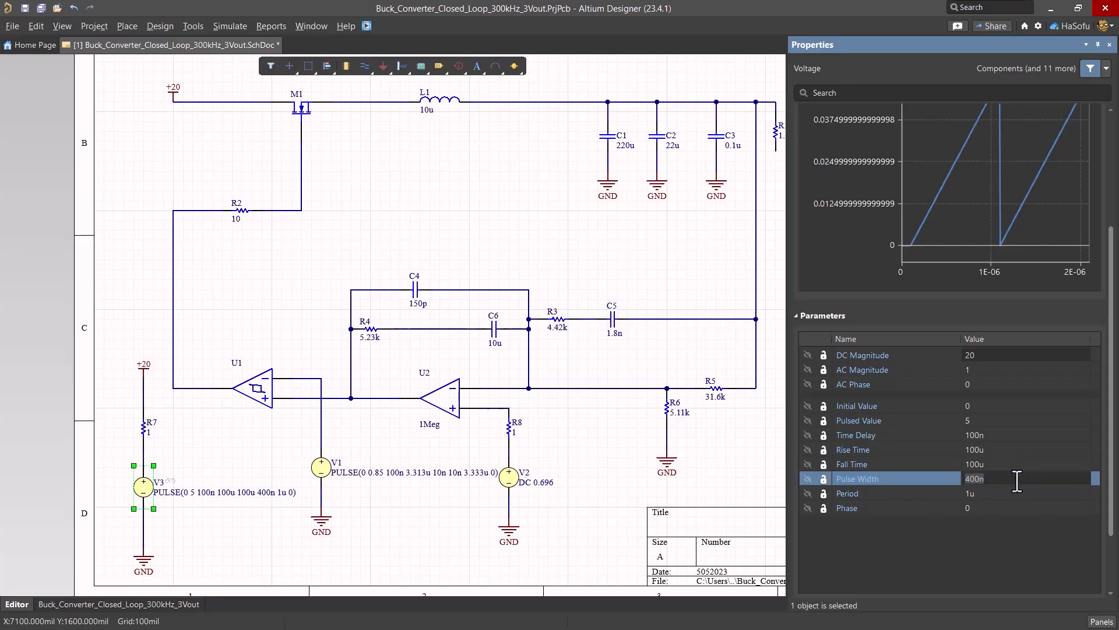
text(3)
key(Return)
click(993, 493)
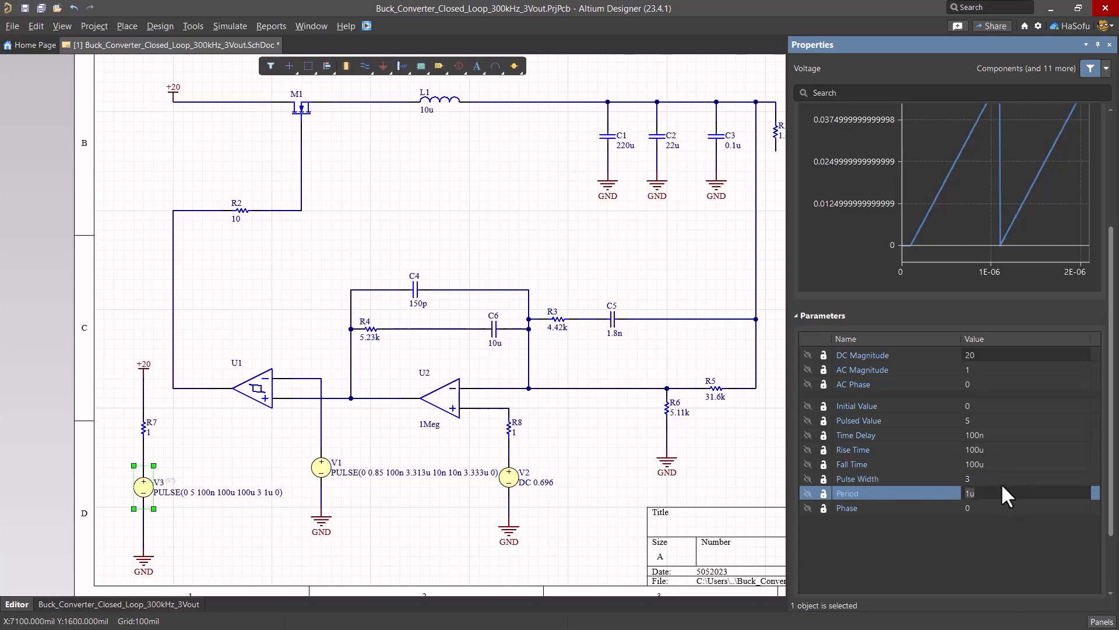
text(5)
key(Return)
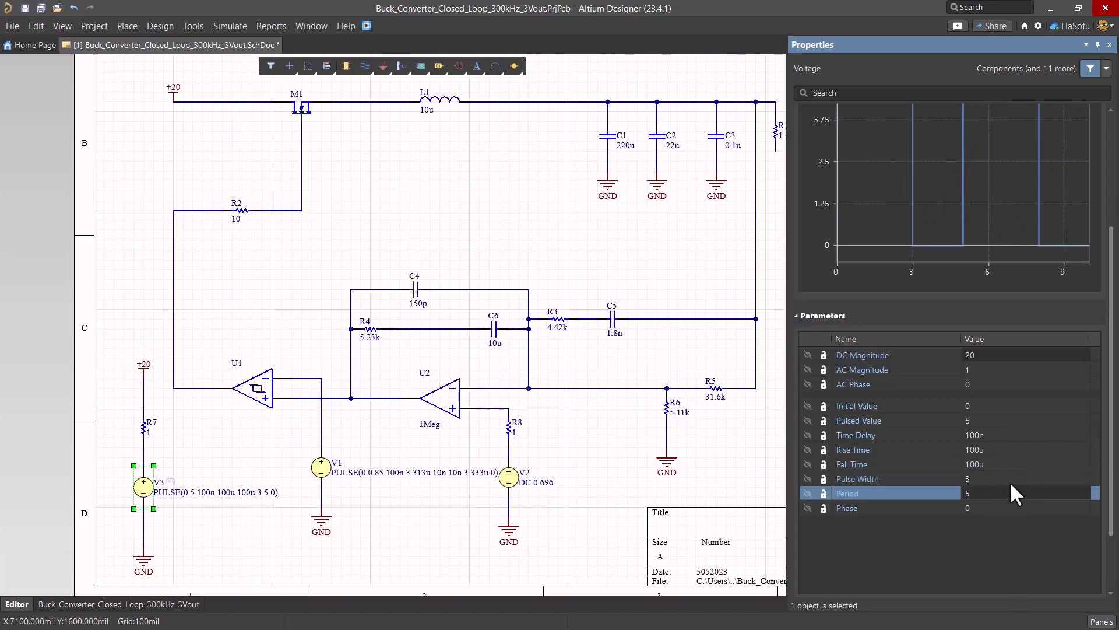
- Set V3's pulsed value to 20 and save the schematic
scroll(1009, 481, up, 2)
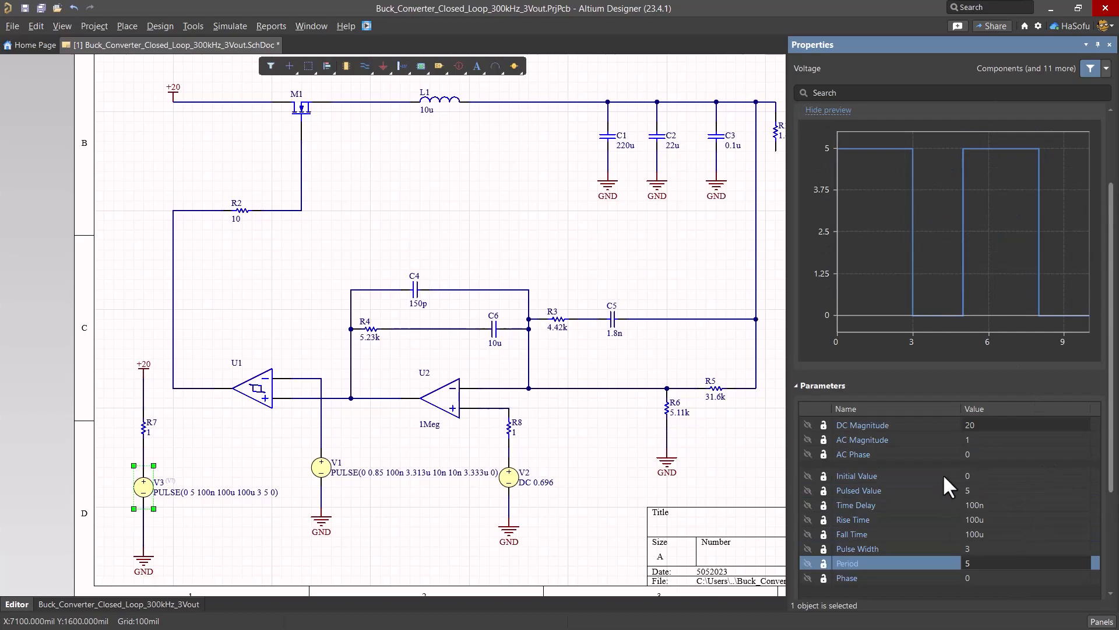
click(1007, 489)
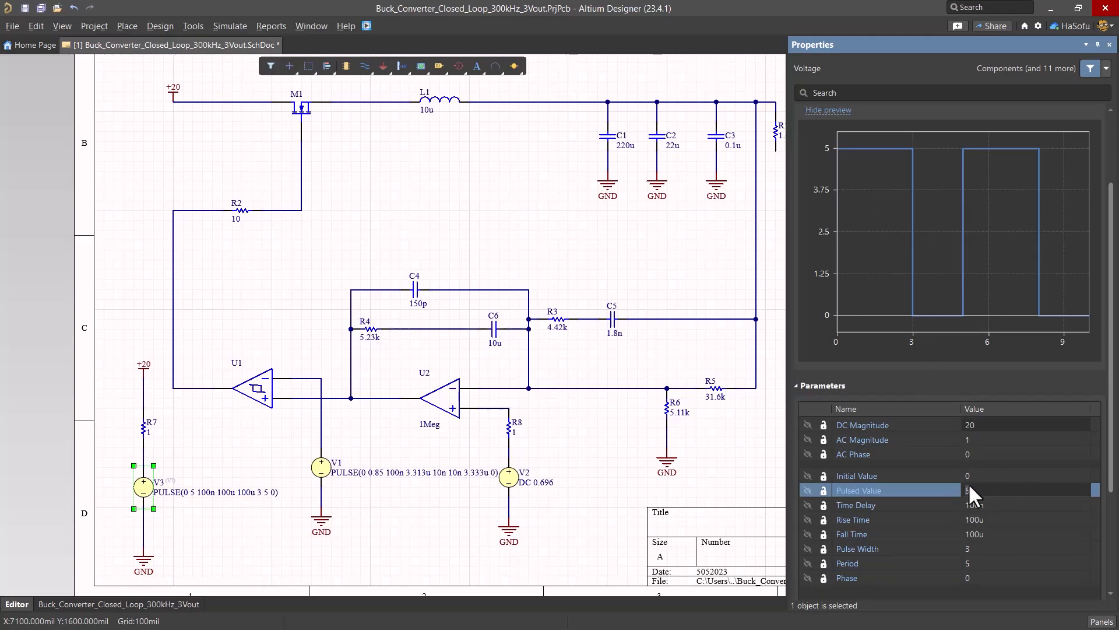
text(20)
key(Return)
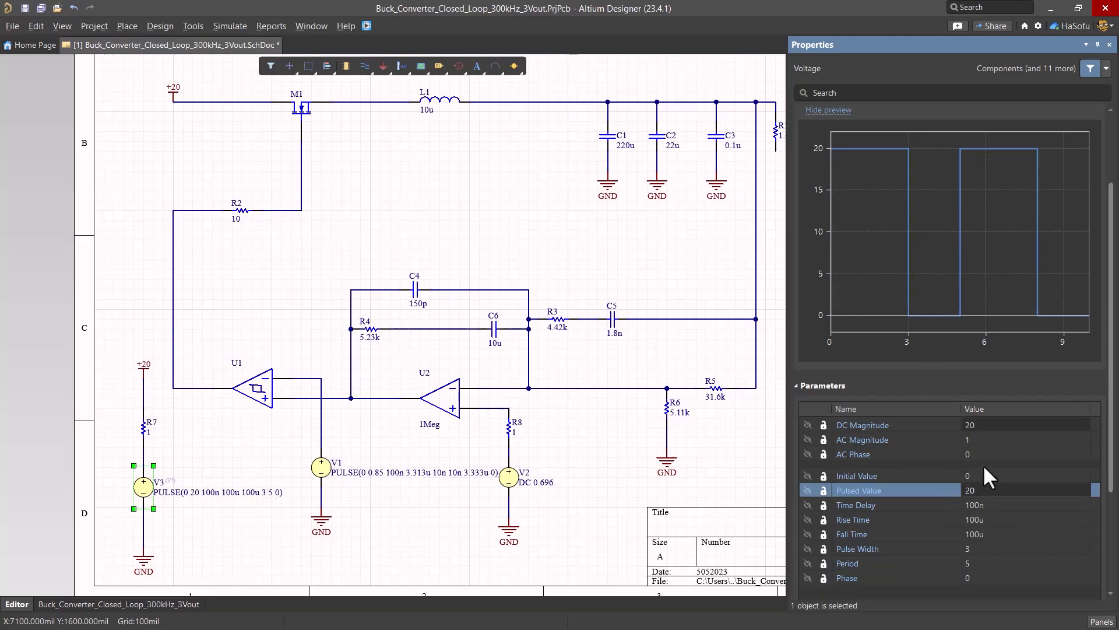
click(429, 233)
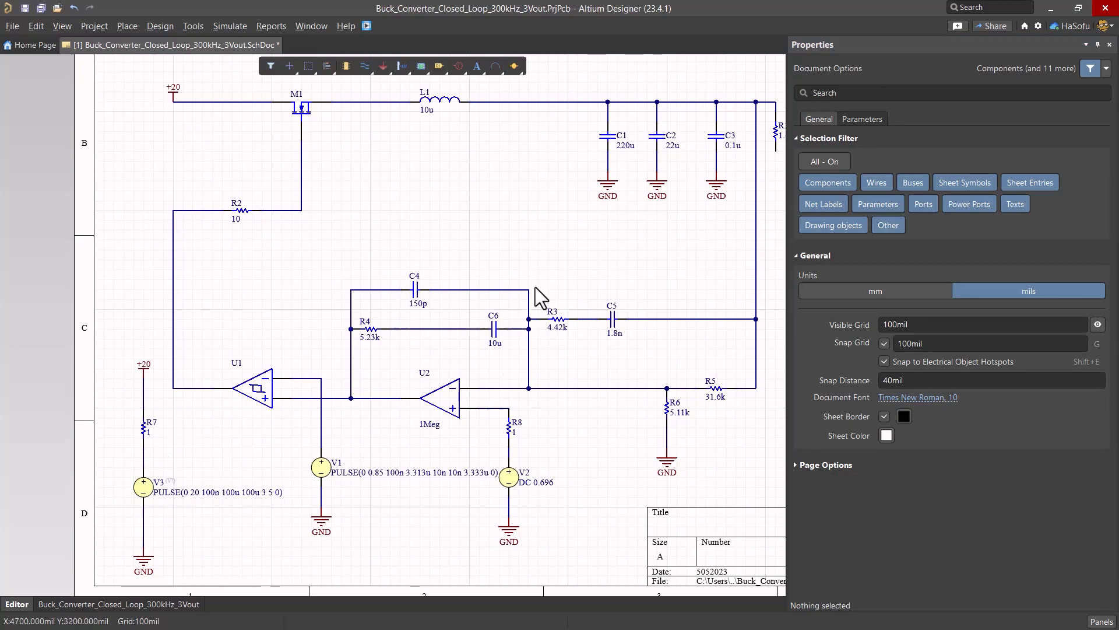
right_drag(534, 288, 467, 282)
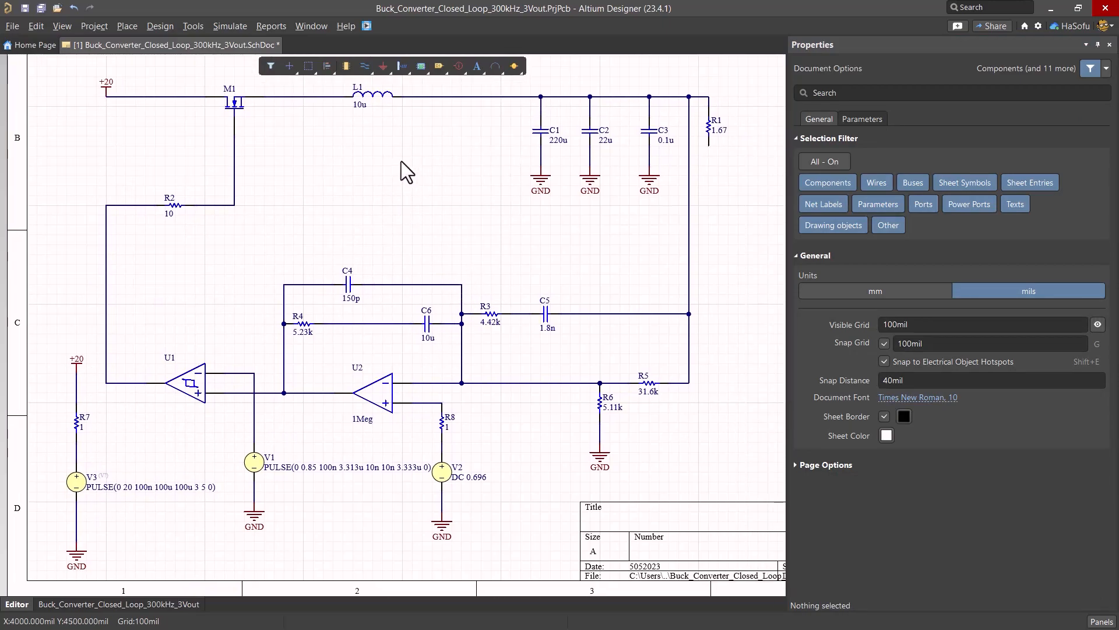
click(40, 8)
- Place the net label Vcontrol on the wire between op-amp U2's output and comparator U1
right_click(368, 66)
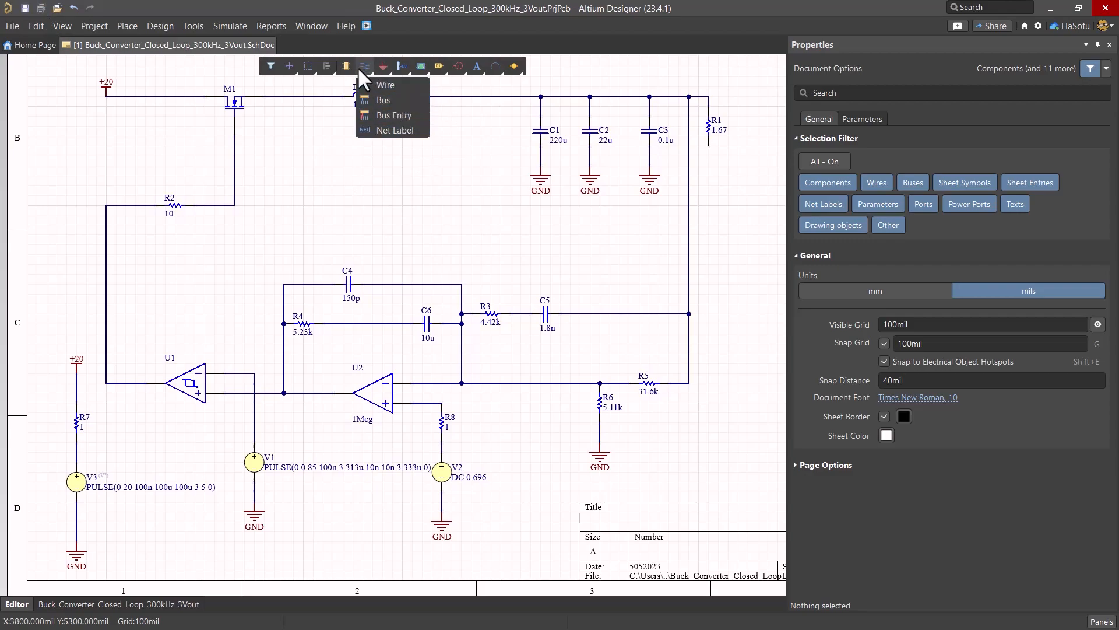
click(391, 130)
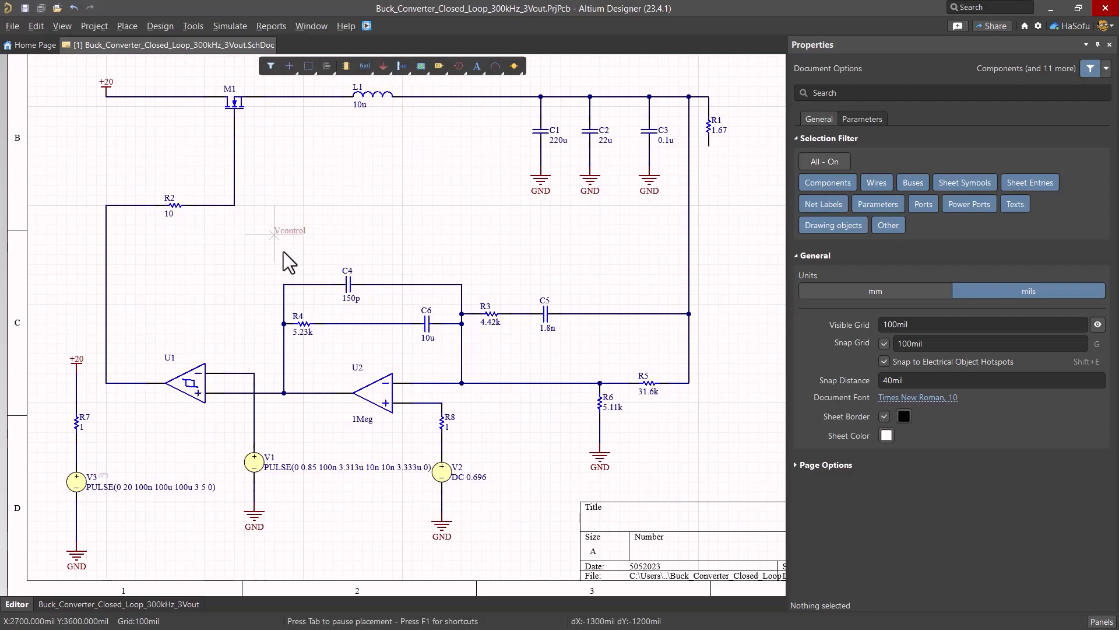
click(305, 393)
- Name the next net label Vd and place it on the wire between R2 and the gate of M1
key(Tab)
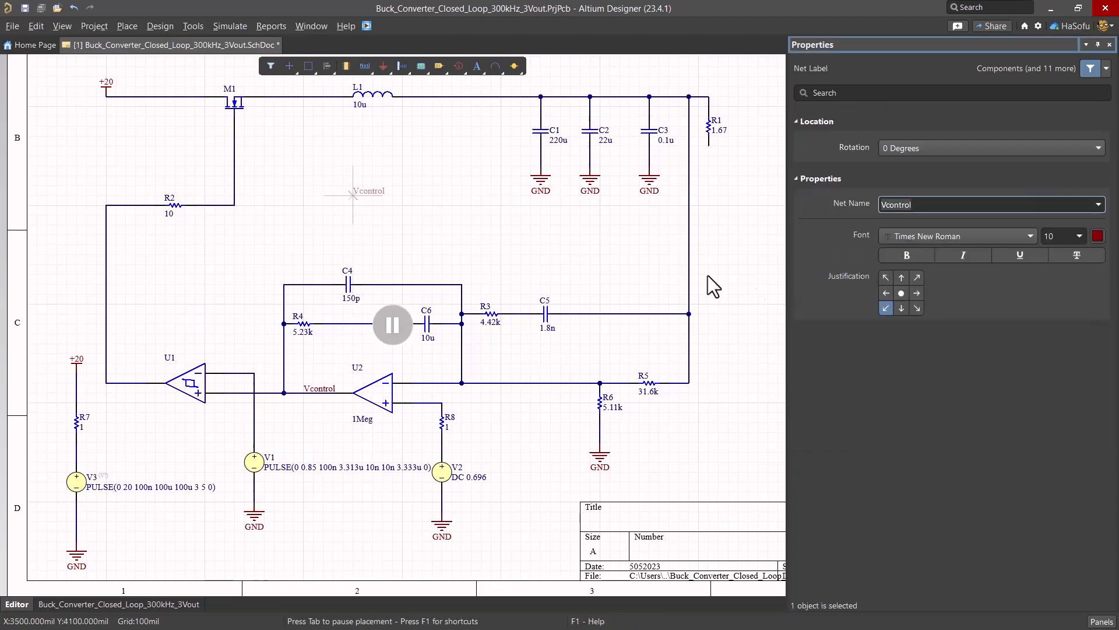
text(Vd)
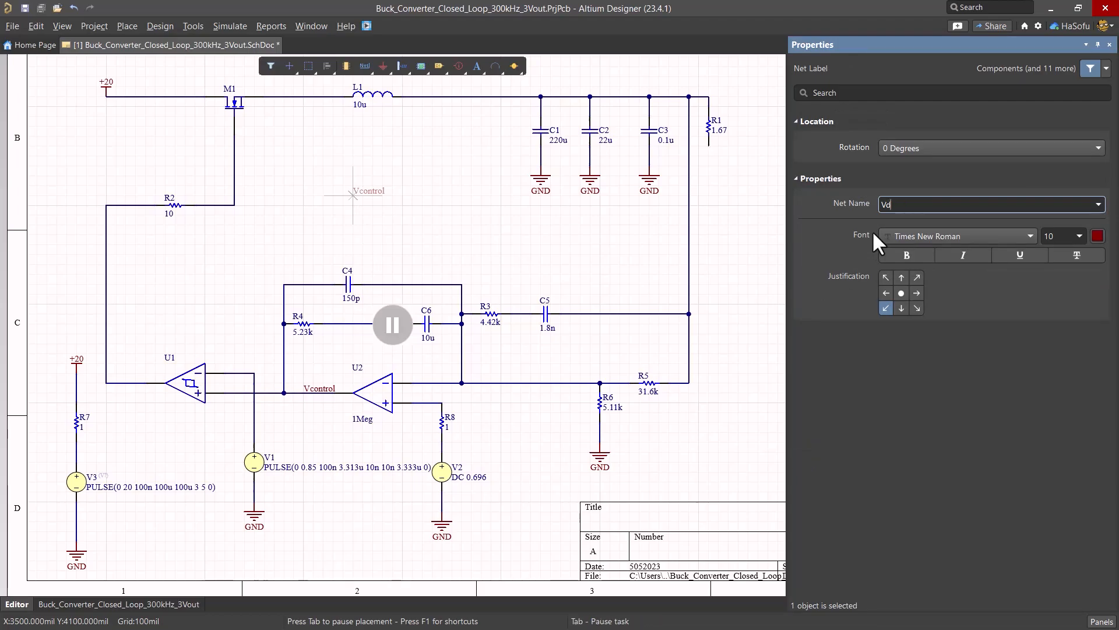
key(Return)
click(215, 206)
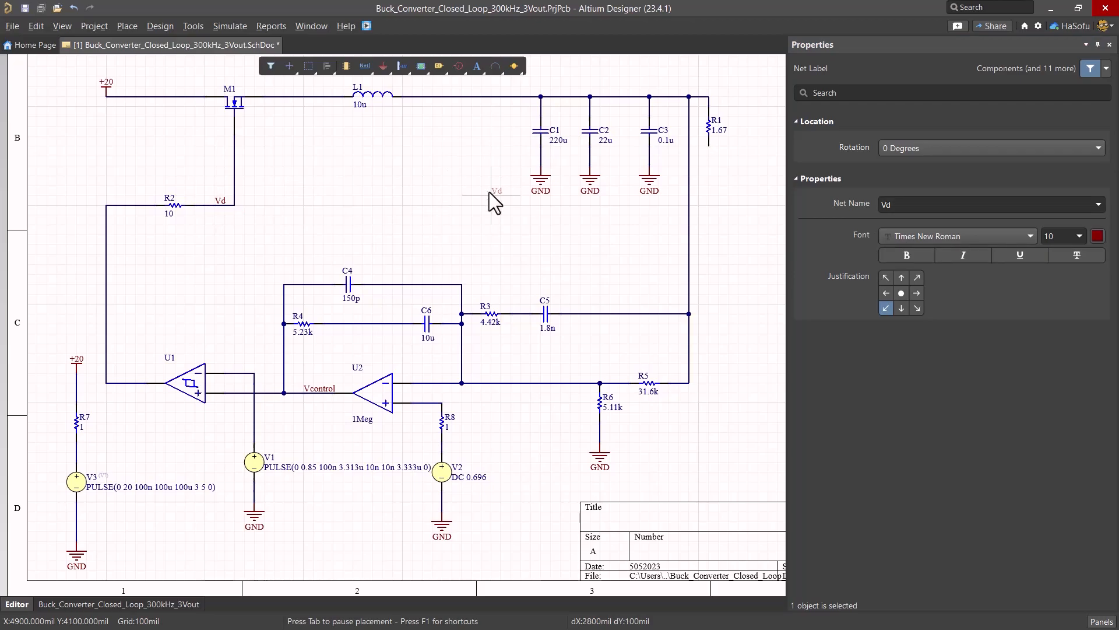
- Add a net label Vout on the output wire between C3 and R1, ending label placement
key(Tab)
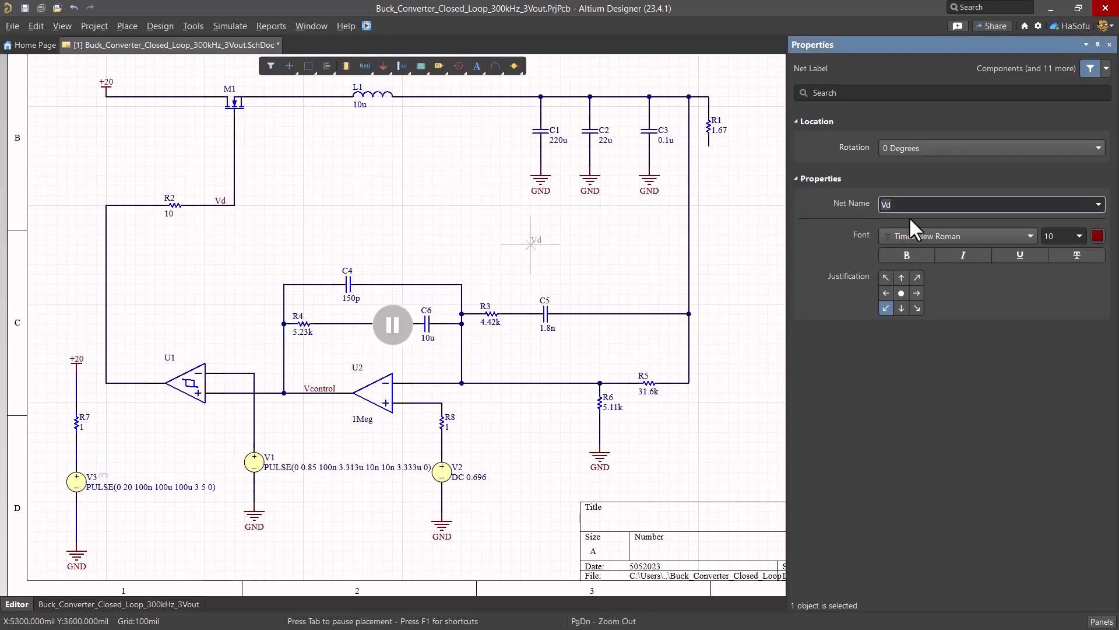
text(Vout)
key(Return)
click(671, 97)
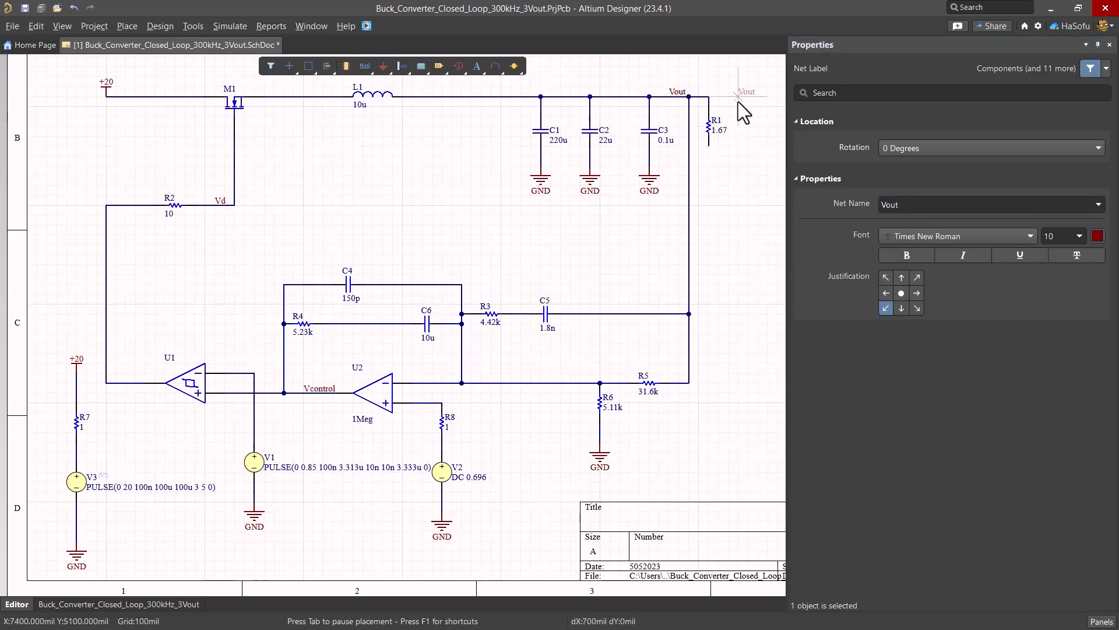
key(Escape)
- Copy C3's ground symbol below R1, wire it to the resistor's free end and save the schematic
click(647, 186)
key(ctrl+c)
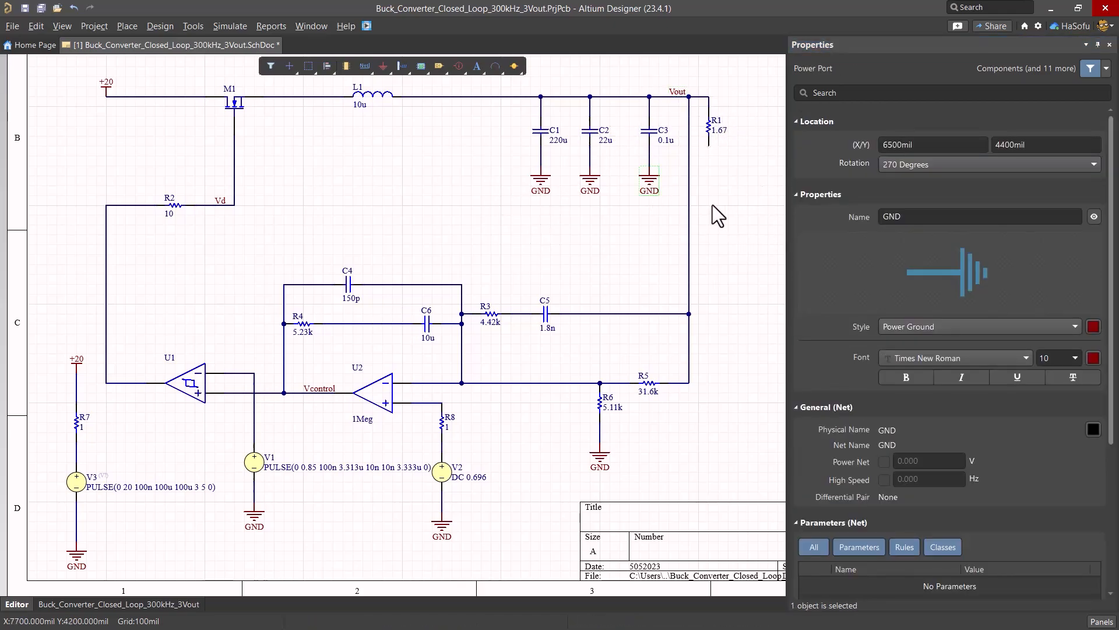
key(ctrl+v)
click(708, 177)
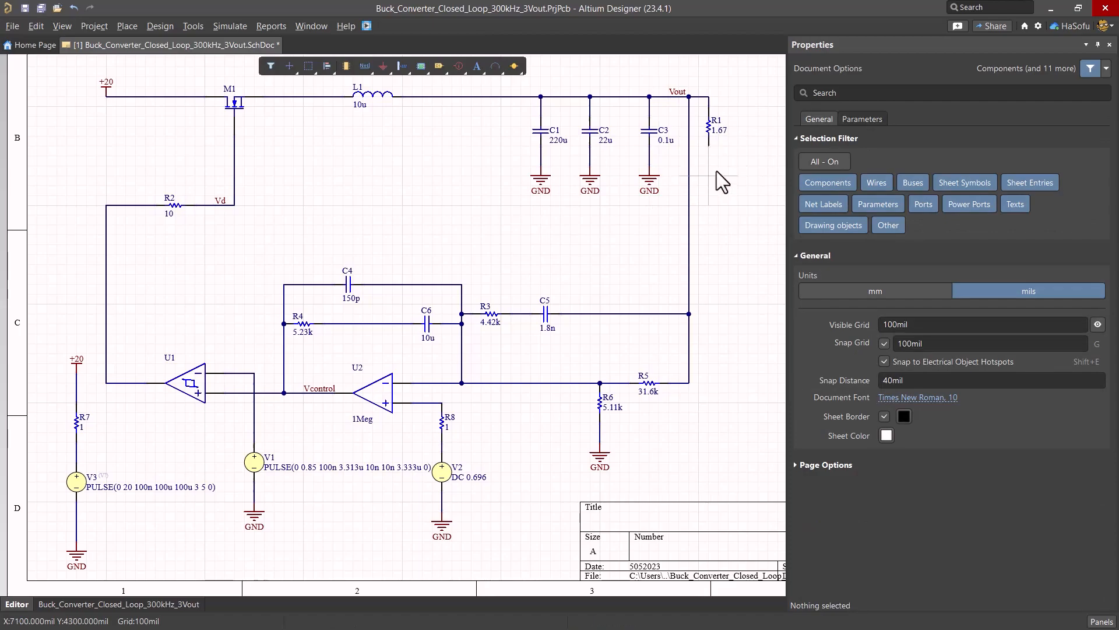
key(ctrl+w)
click(709, 175)
click(709, 147)
right_click(747, 168)
right_click(747, 176)
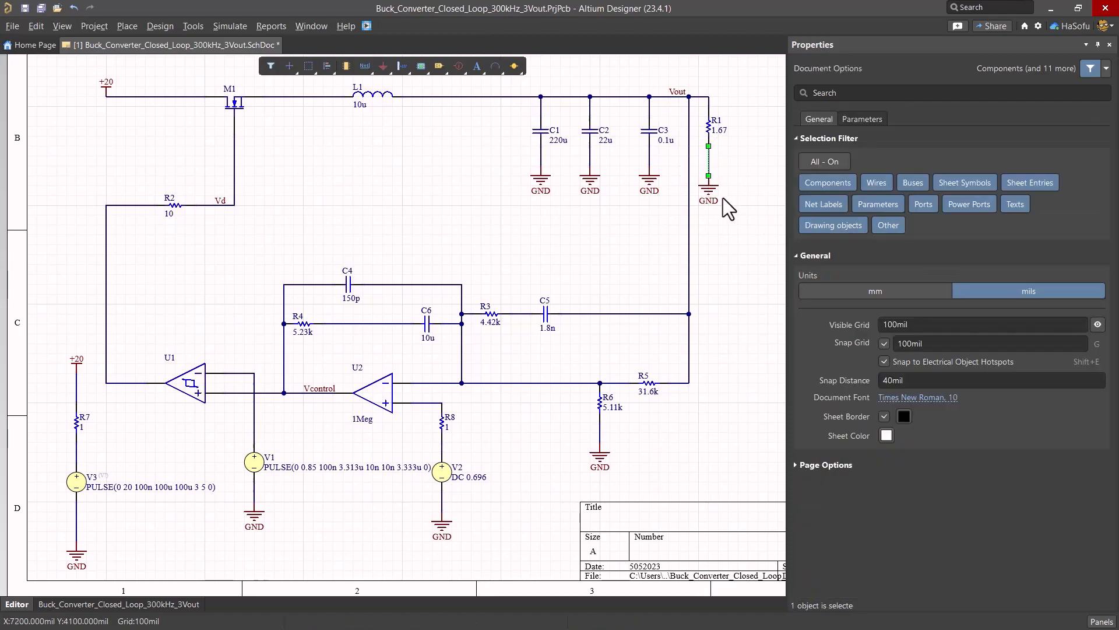
key(ctrl+Page_Down)
key(ctrl+s)
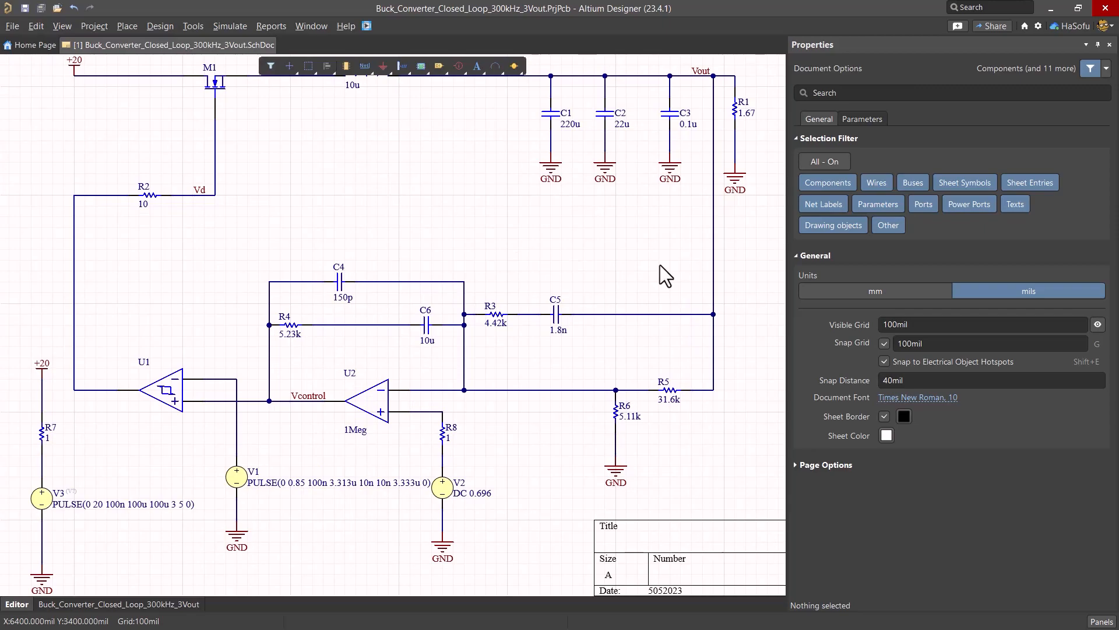
- Open the Simulation Dashboard and run the verification of the schematic
click(226, 27)
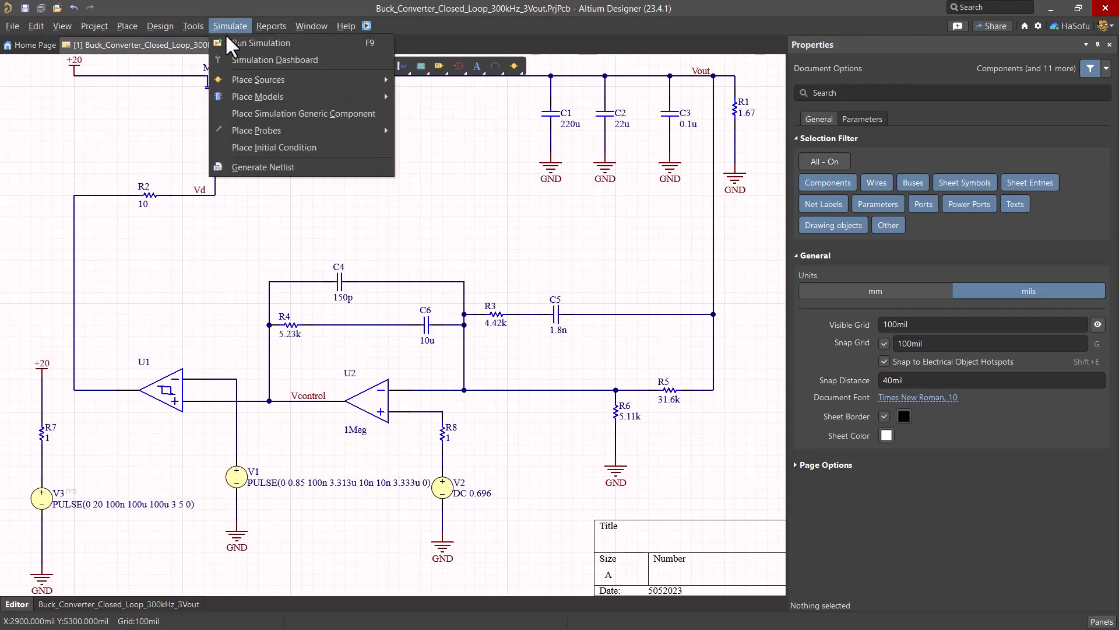
click(250, 61)
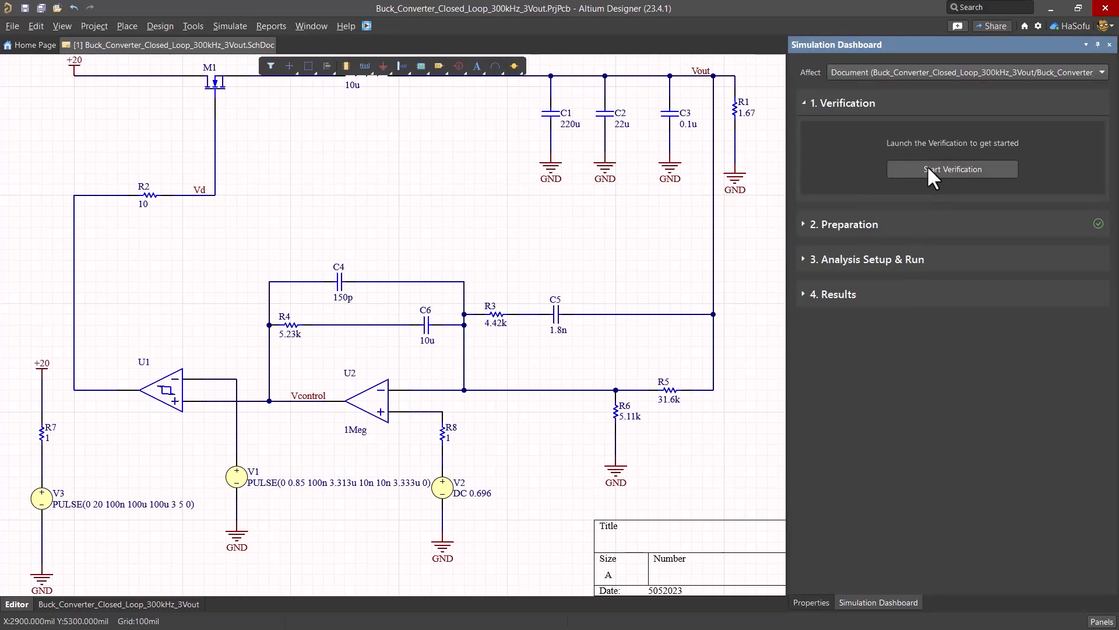
click(930, 168)
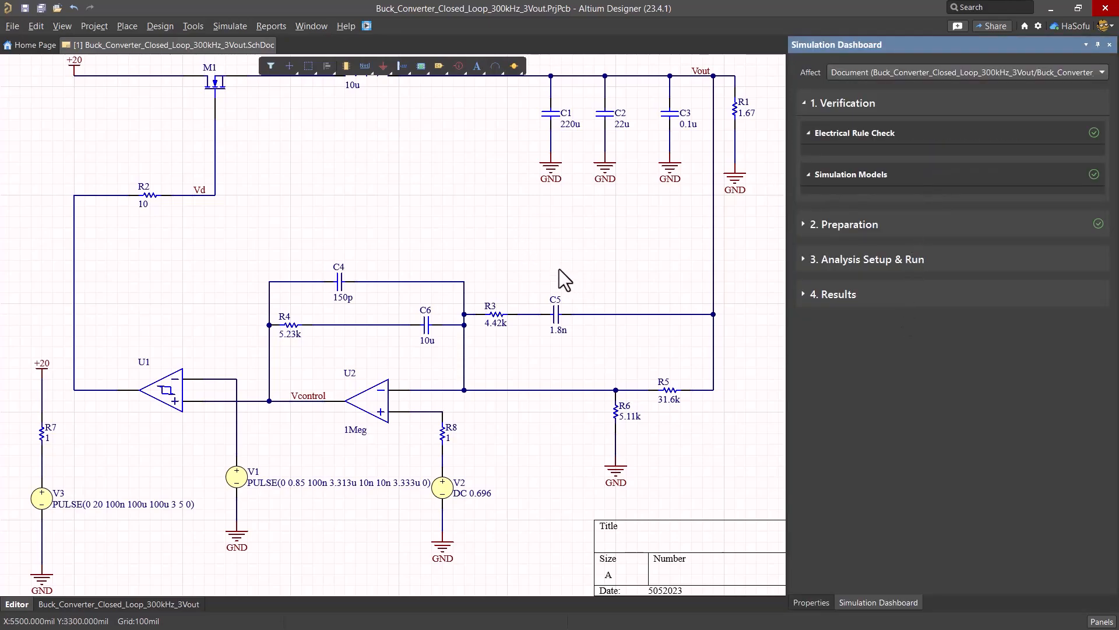
- Set up the transient analysis to run from 0 to 5m
click(853, 225)
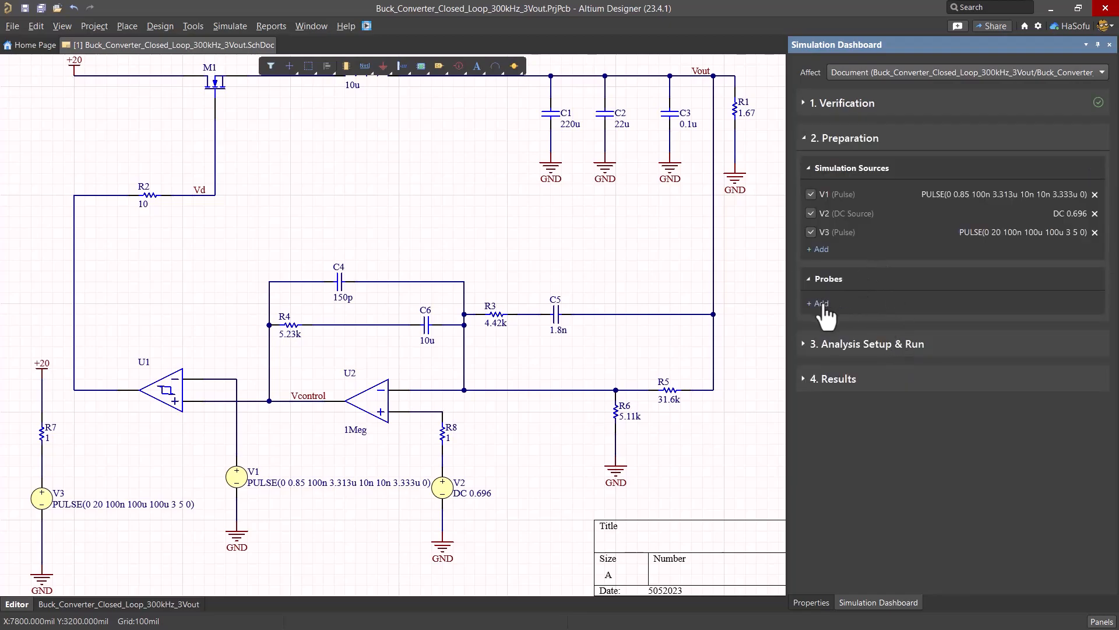
click(873, 343)
click(827, 260)
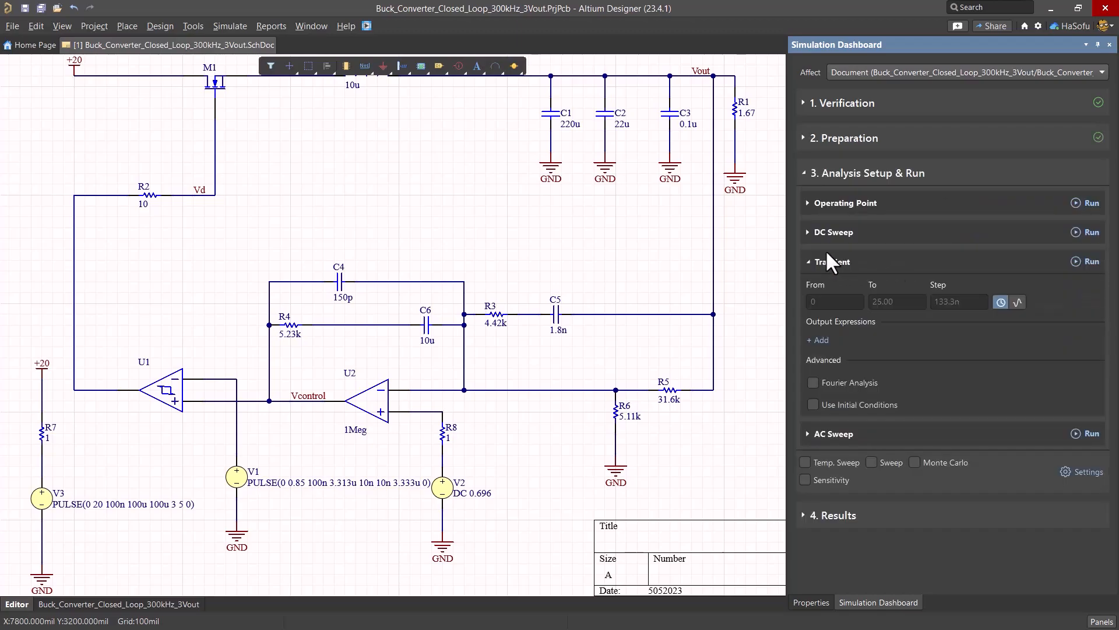
click(830, 302)
click(882, 304)
text(5m)
key(Tab)
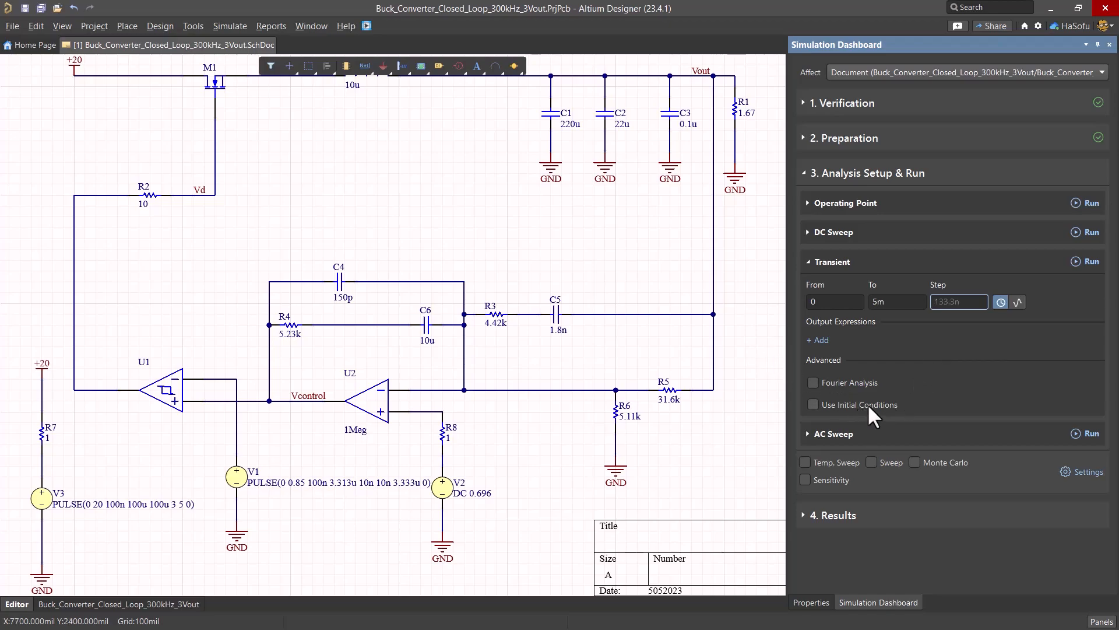
- Show all parameters of inductor L1 and set its initial current to 0
right_drag(501, 212, 472, 252)
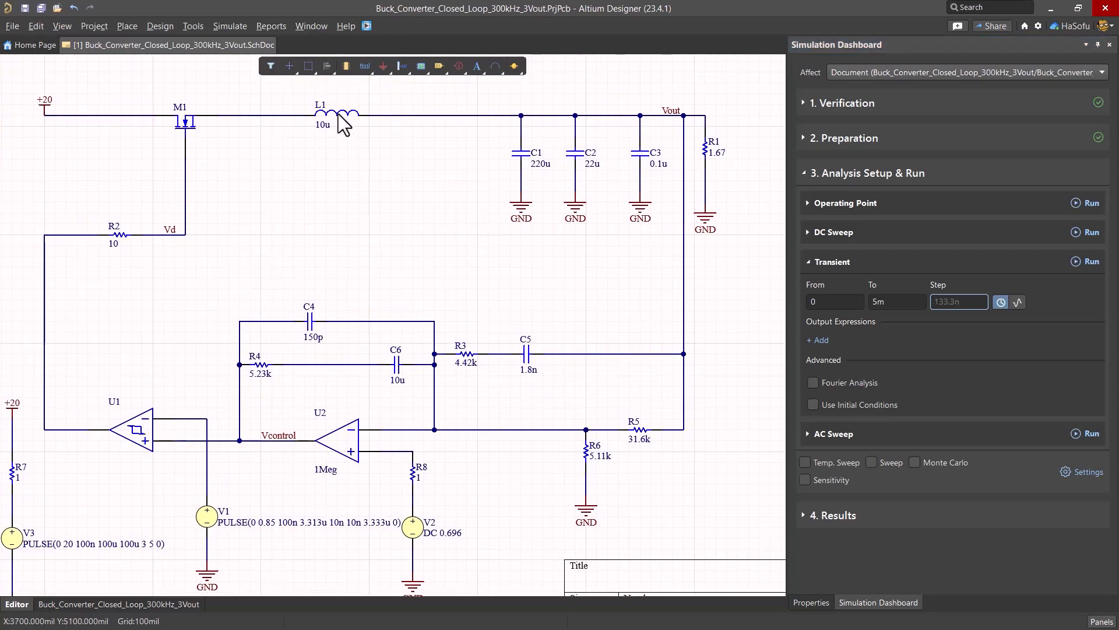
double_click(337, 114)
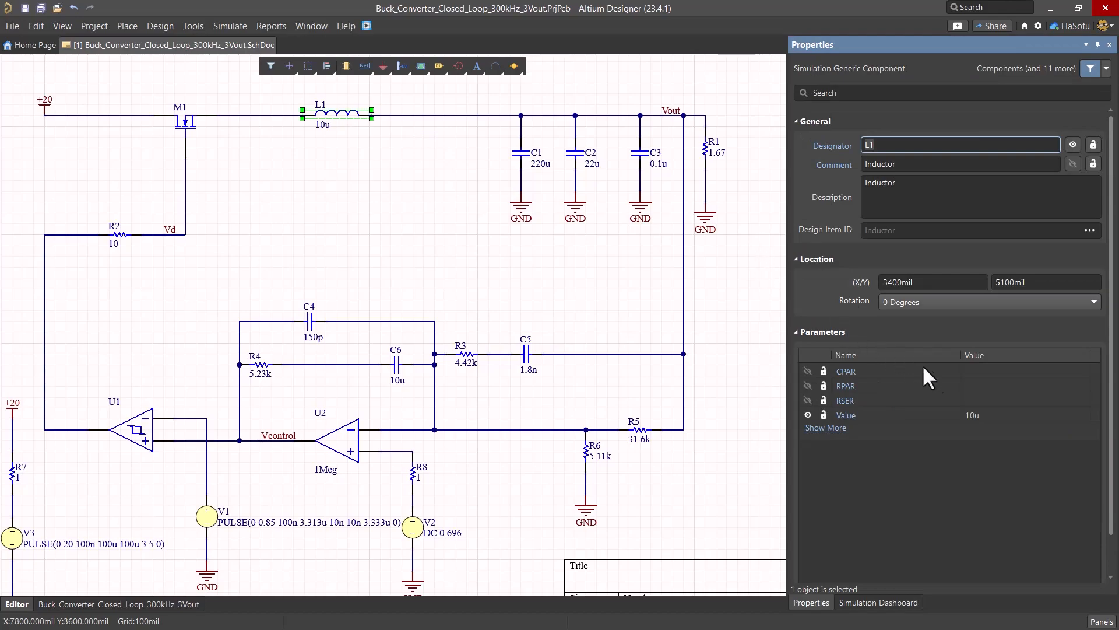
click(837, 433)
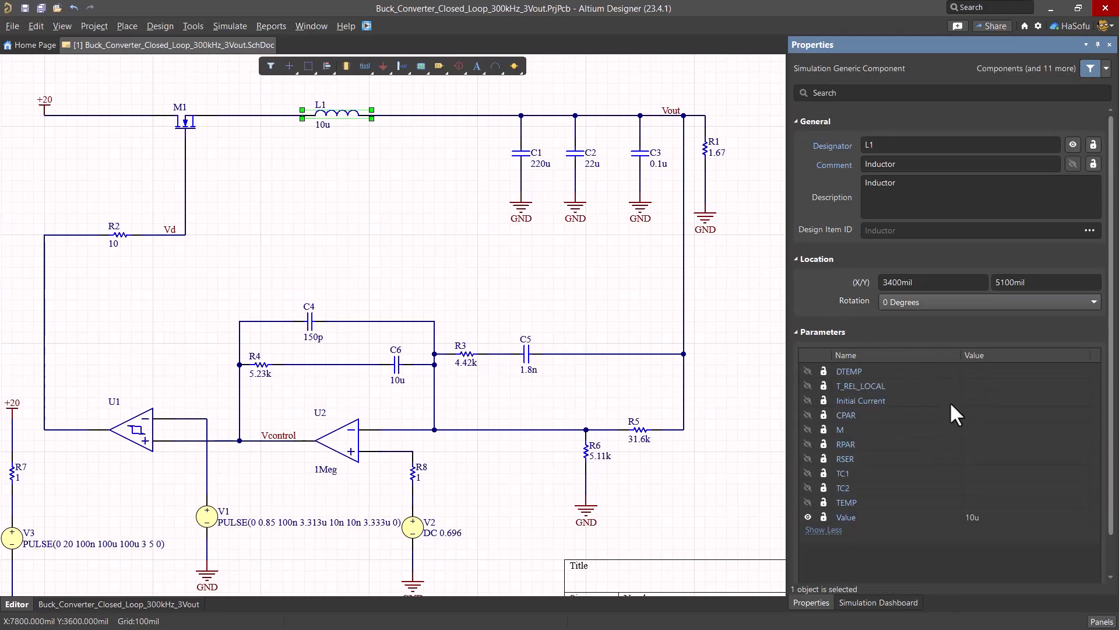
click(988, 400)
text(0)
key(Return)
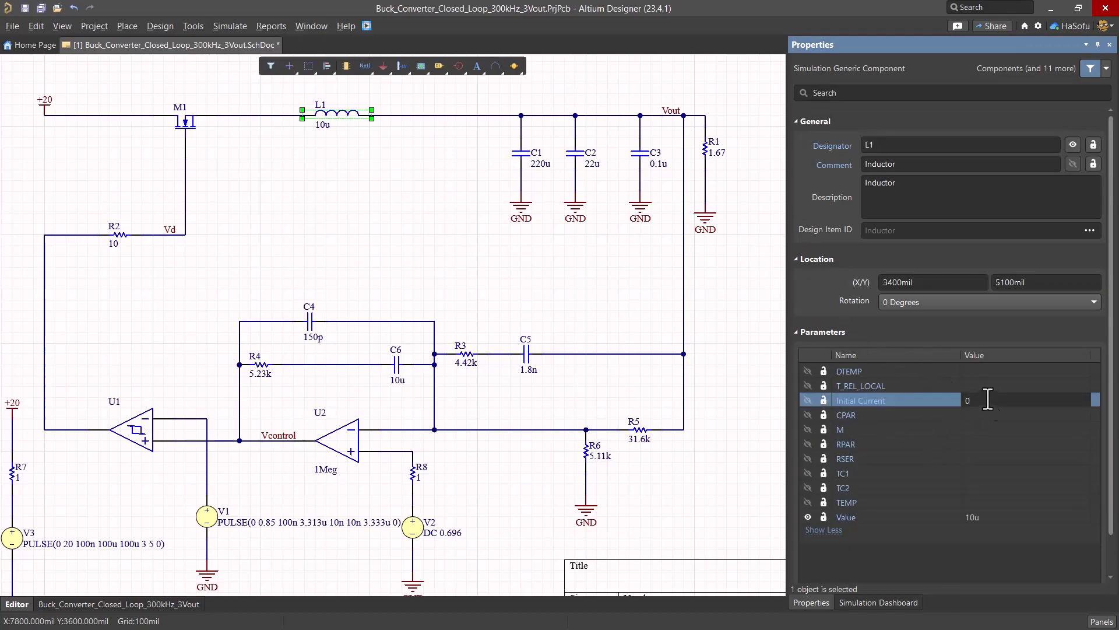
- Enable the use of initial conditions for the transient analysis in the Simulation Dashboard
click(504, 249)
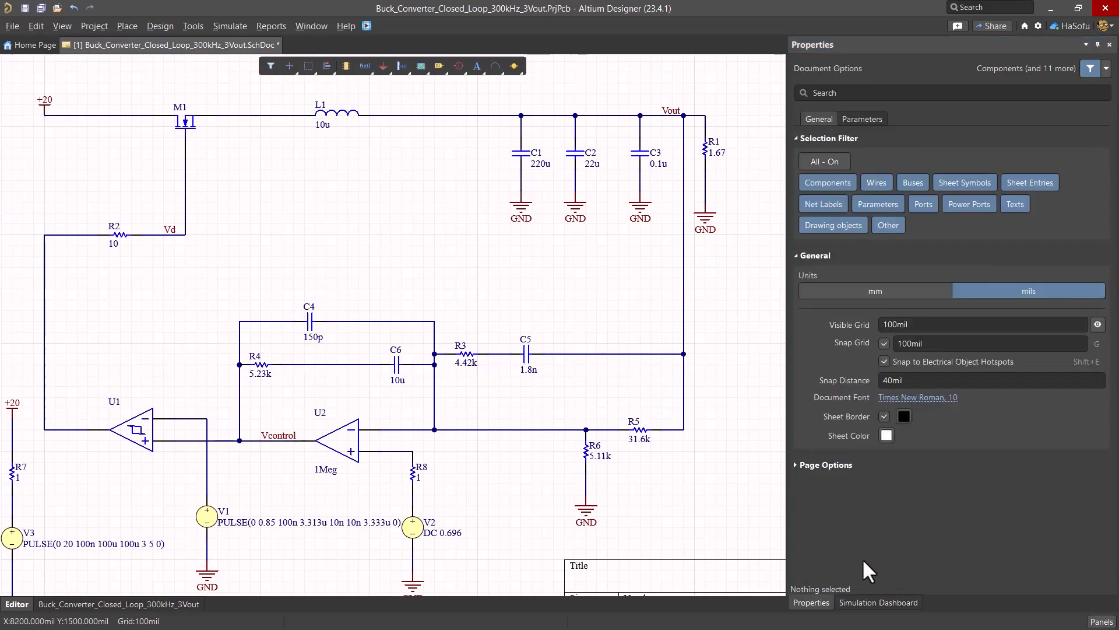
click(874, 601)
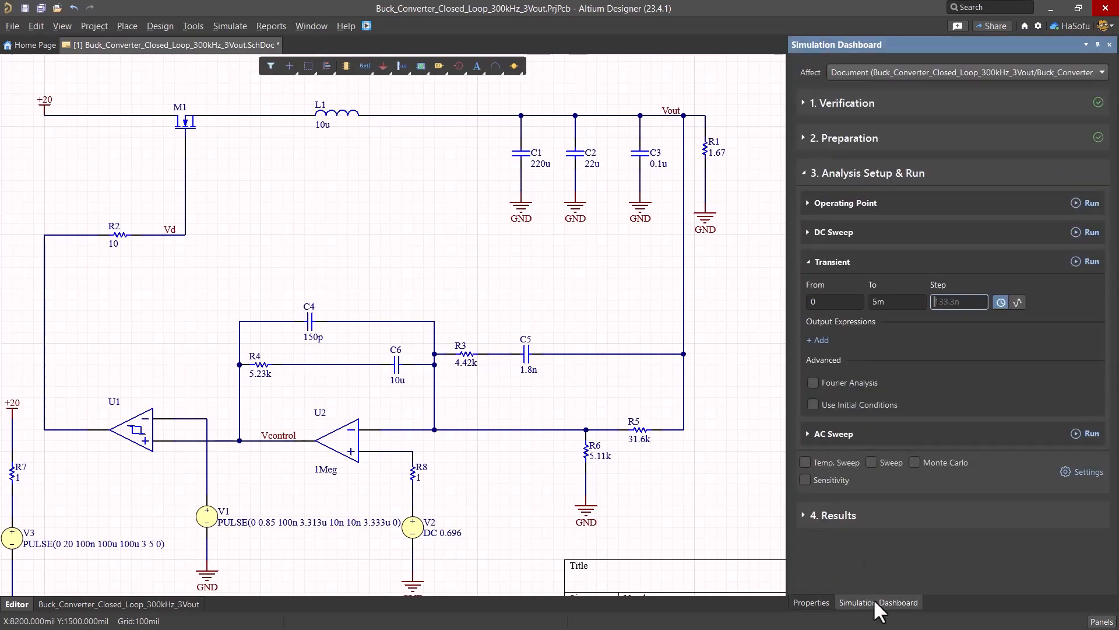
click(216, 139)
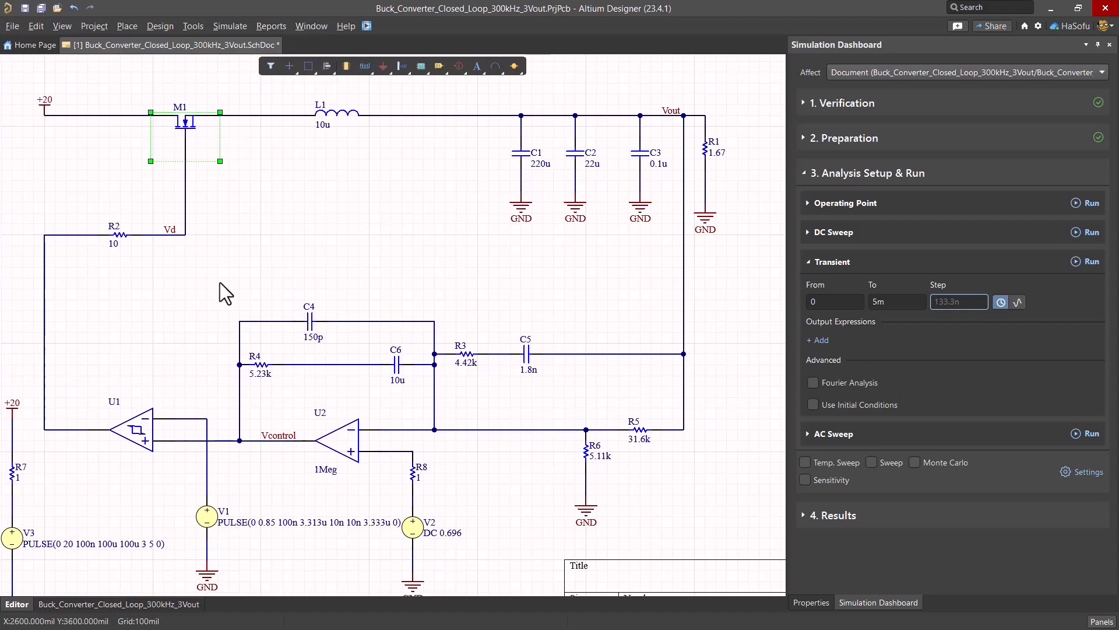
click(866, 403)
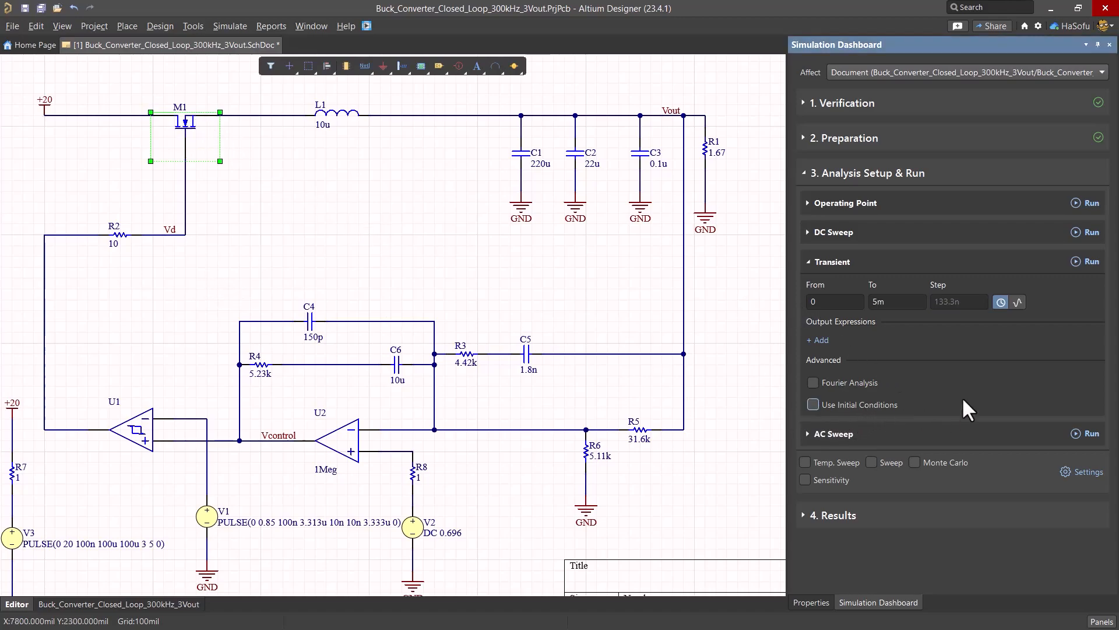
key(space)
- Add an output expression to the transient analysis and assign it the node voltage v(Vout)
click(893, 337)
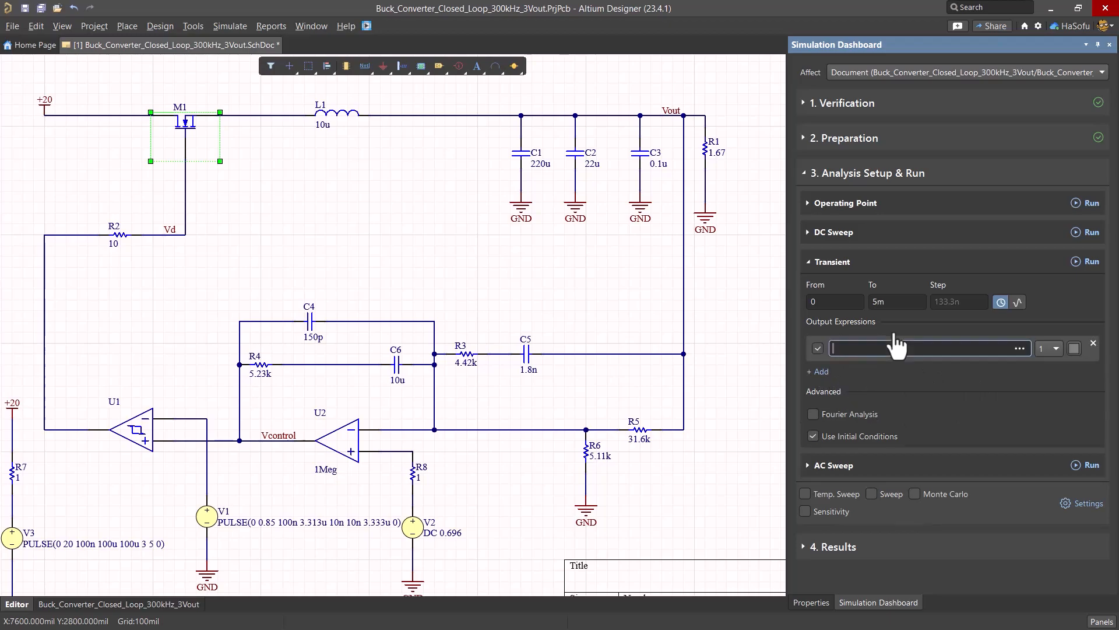
click(1018, 348)
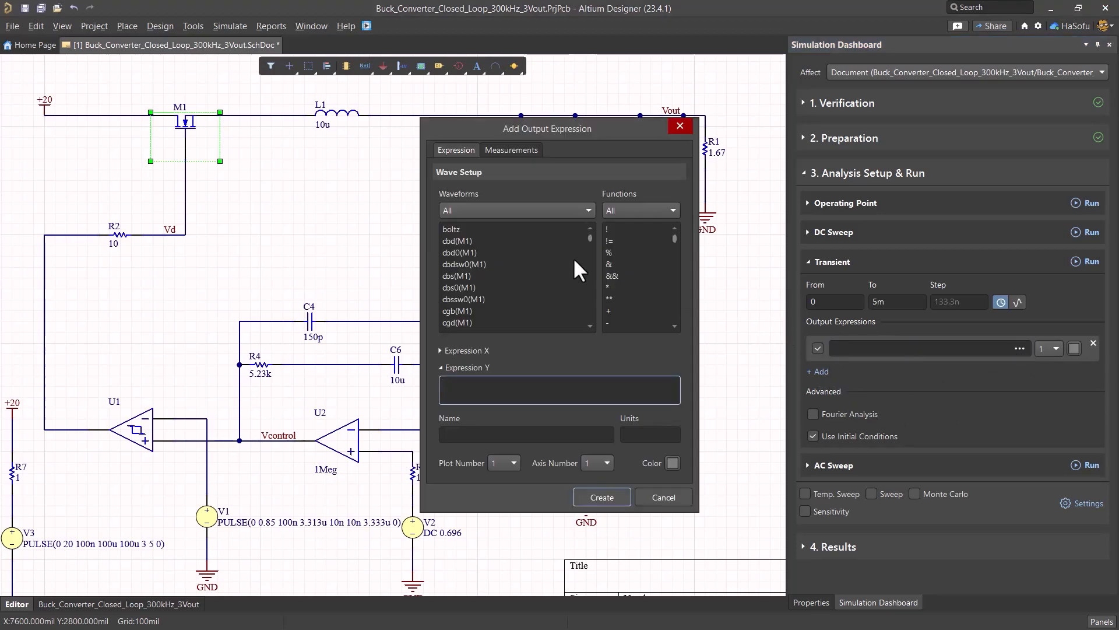
click(531, 209)
click(480, 241)
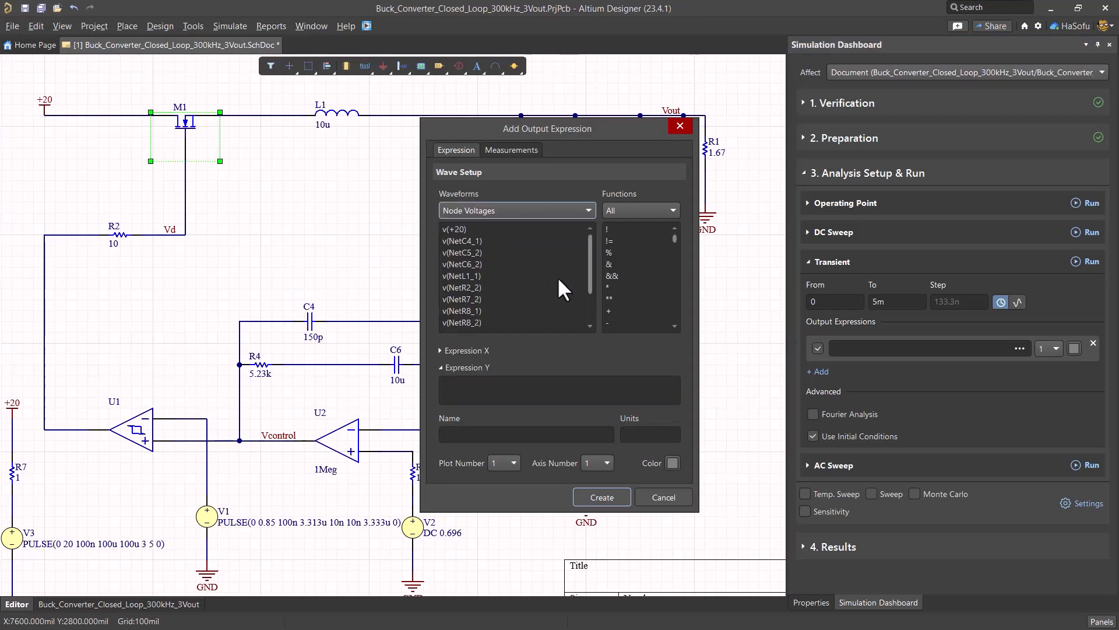
scroll(539, 302, down, 2)
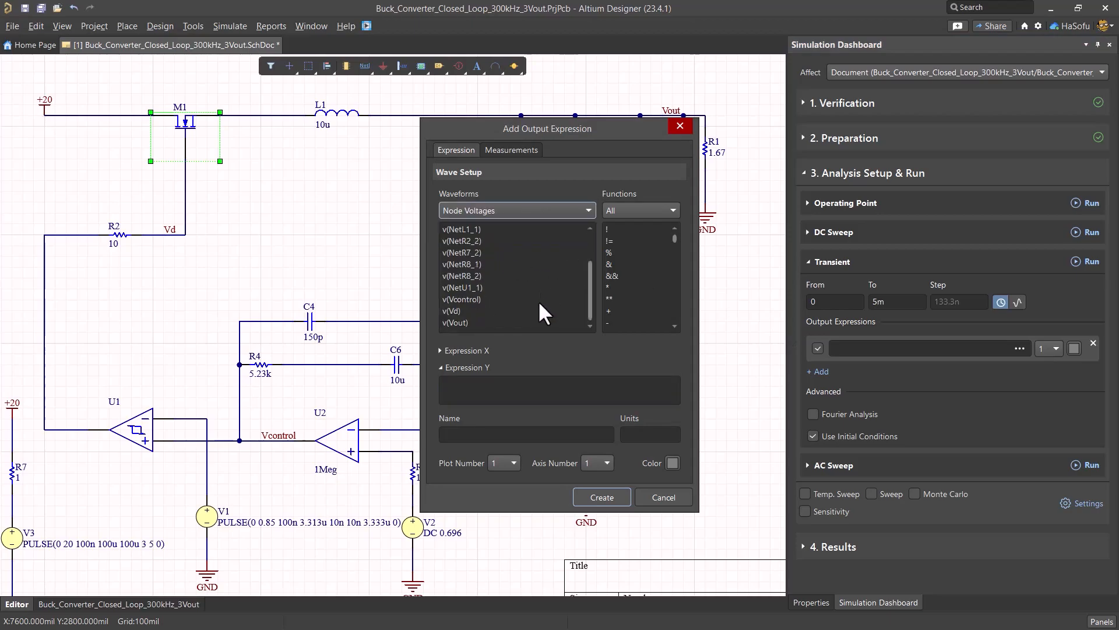
click(465, 323)
- Name the v(Vout) expression Output Voltage with unit V, colour it yellow and create it
click(550, 434)
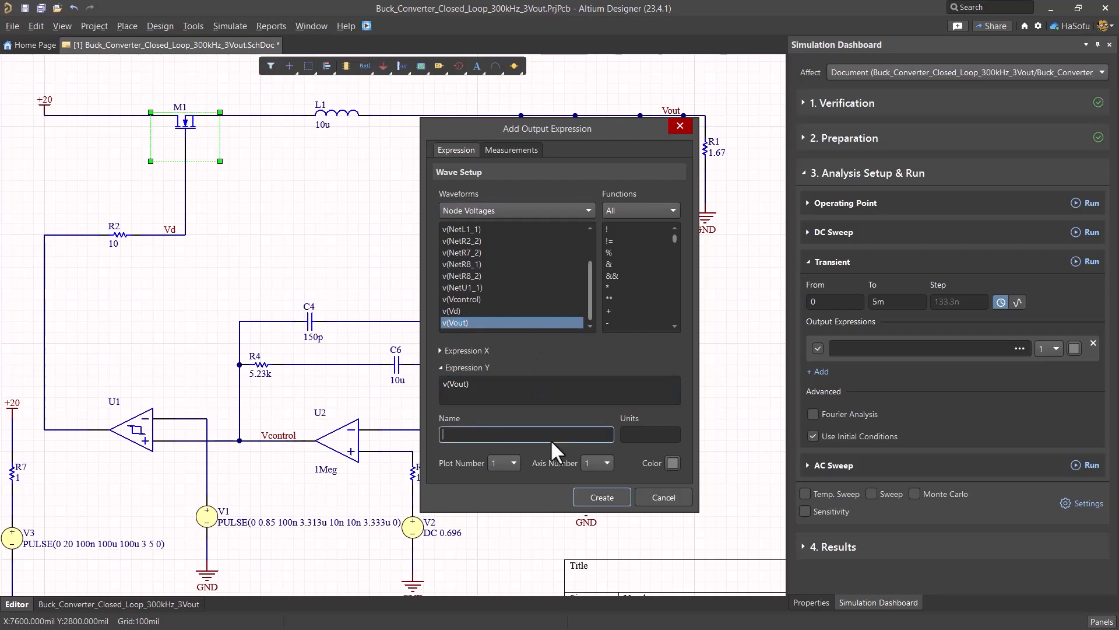
text(Output Voltage)
click(650, 434)
text(V)
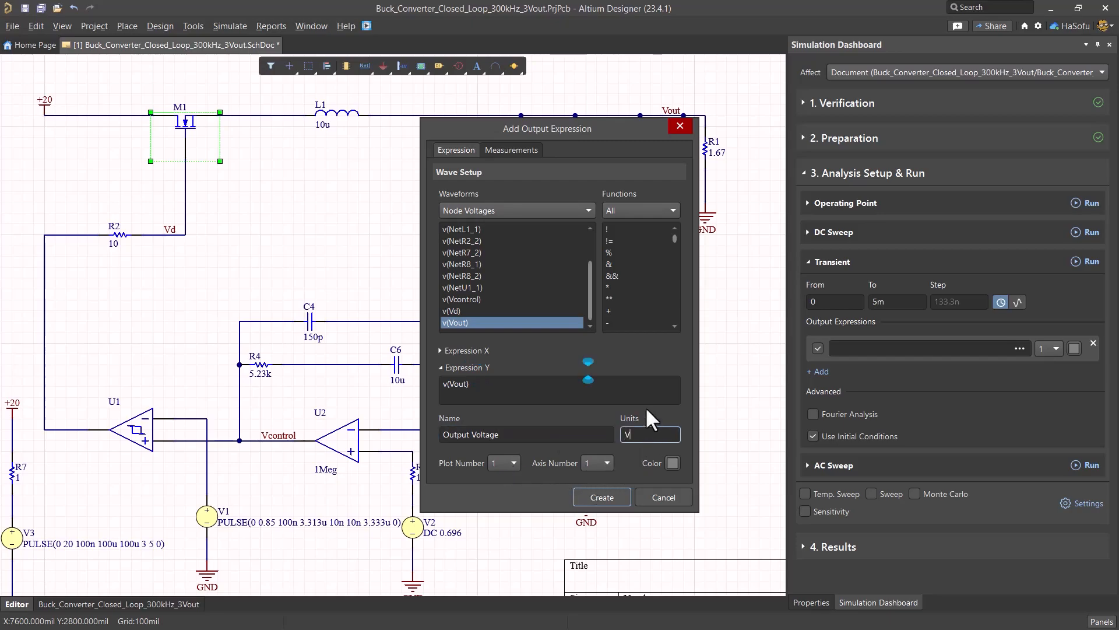
click(673, 462)
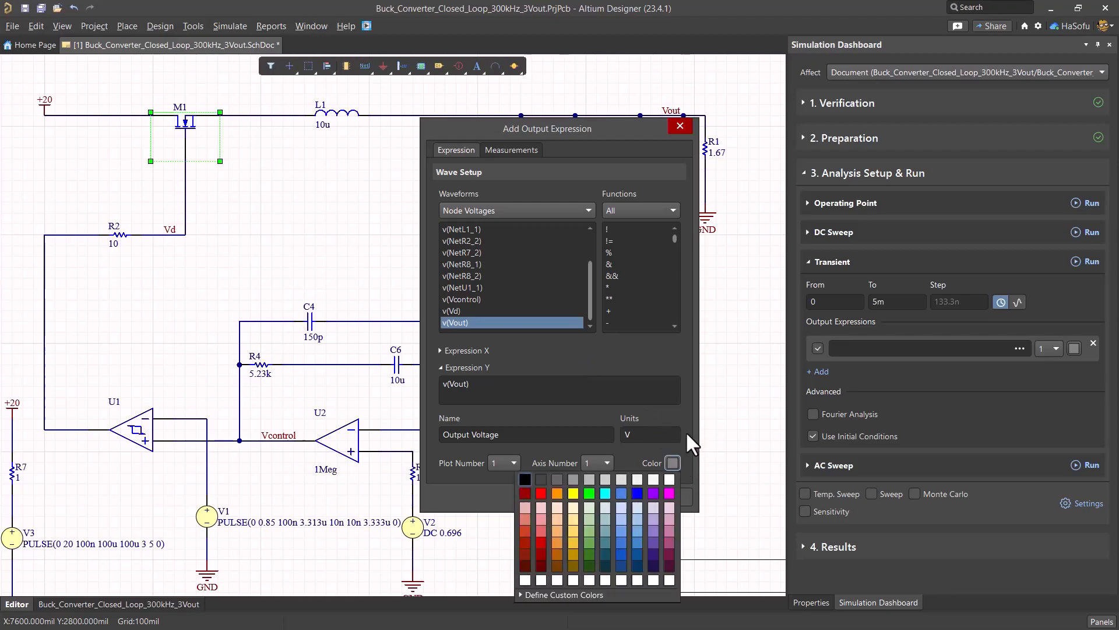
click(576, 495)
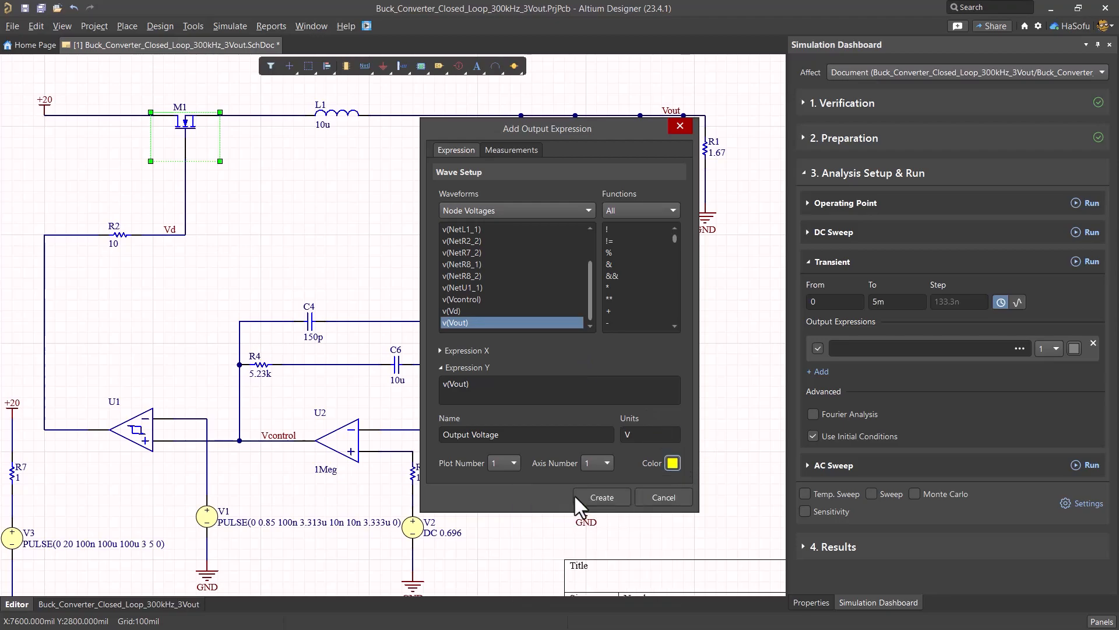
click(606, 495)
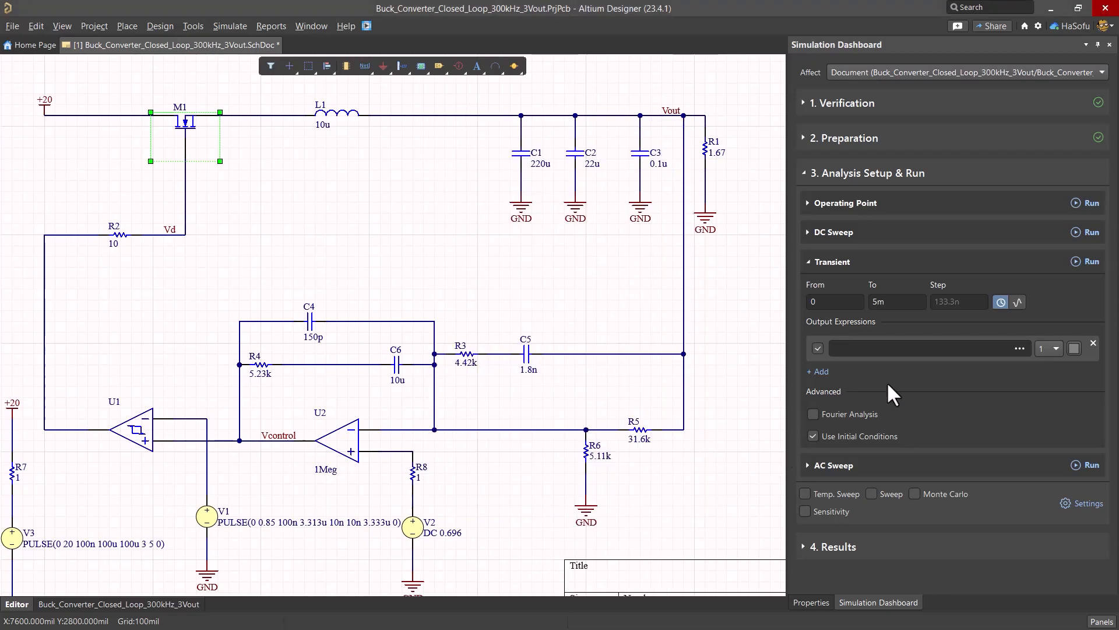
click(890, 346)
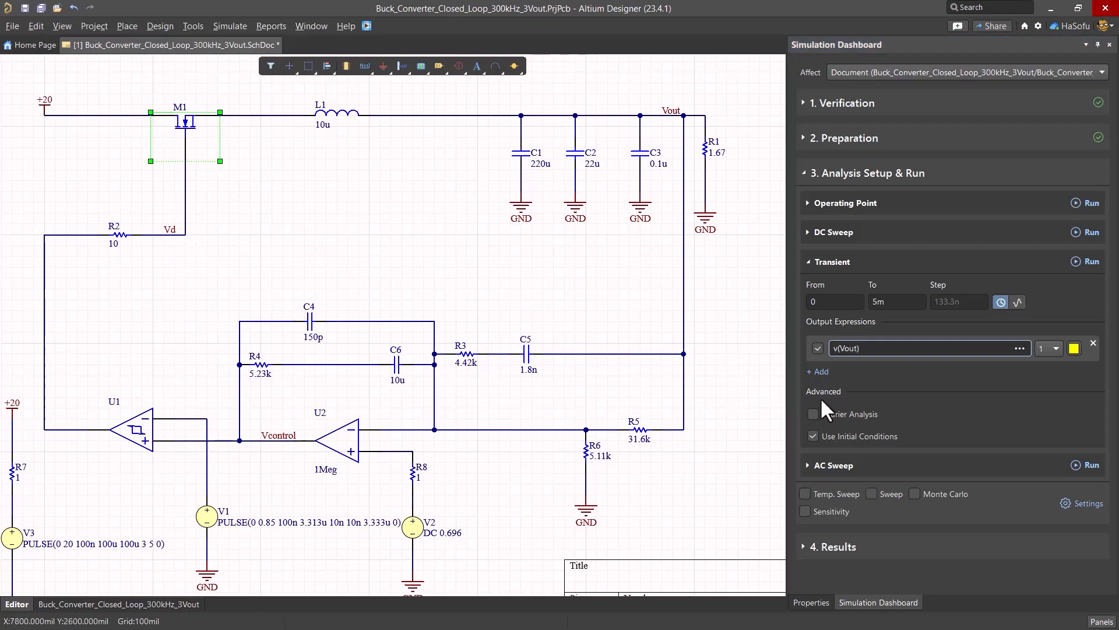
- Add a second transient output expression and assign it the node voltage v(Vd)
click(819, 374)
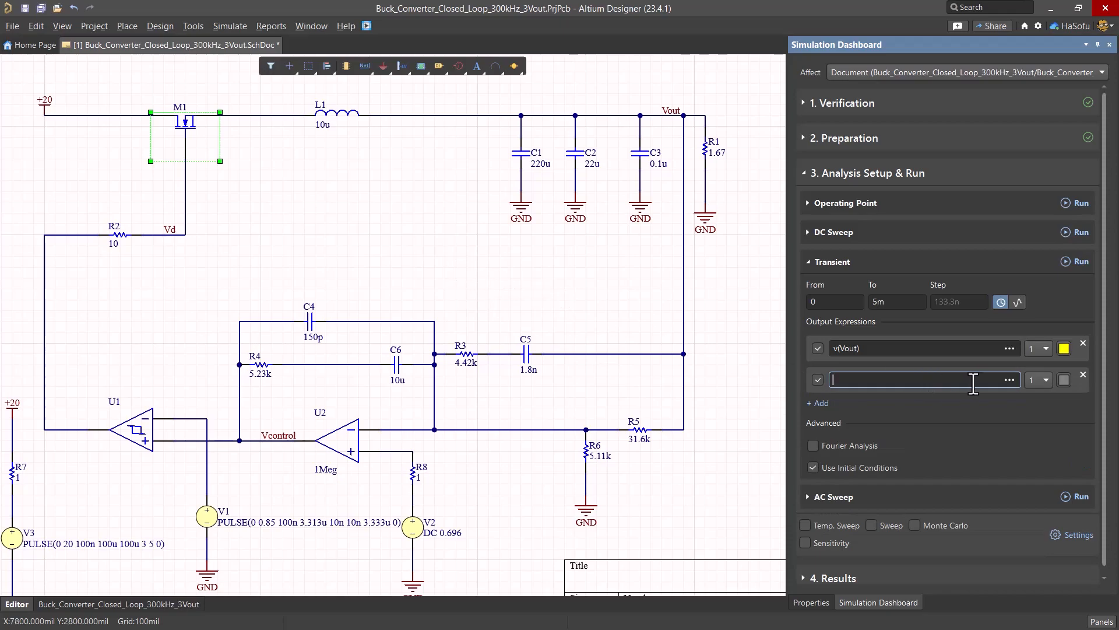
click(1009, 379)
click(540, 211)
click(488, 232)
scroll(519, 309, down, 3)
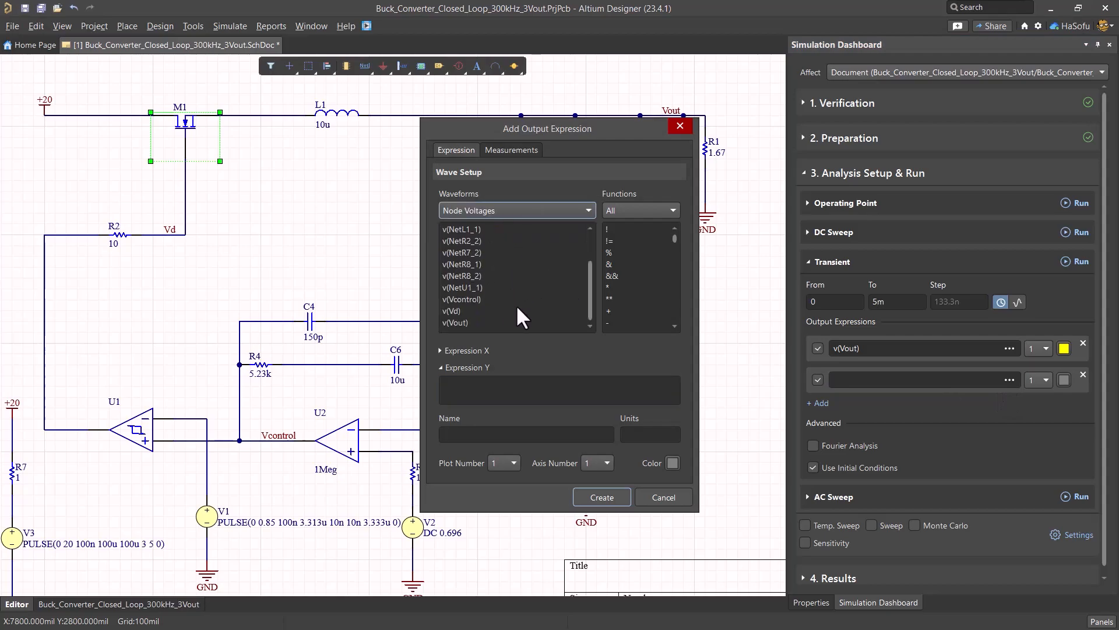
double_click(454, 311)
- Name the v(Vd) expression Vswitching with unit V, assign it to plot 2, colour it magenta and create it
click(532, 434)
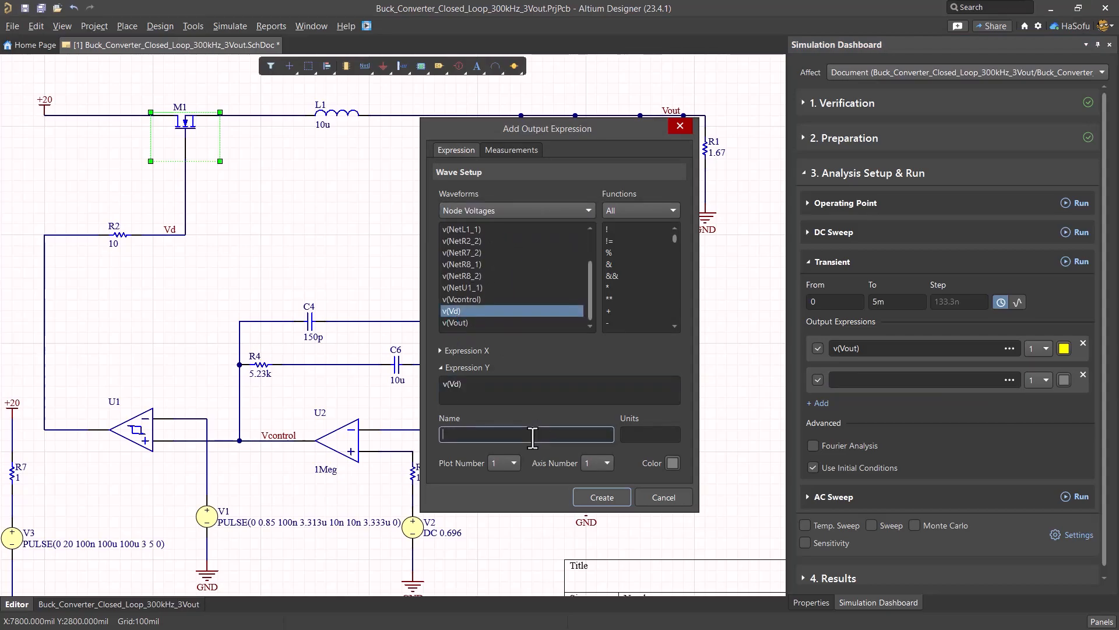
text(Vswith)
key(BackSpace)
text(ching)
key(Tab)
text(V)
click(513, 465)
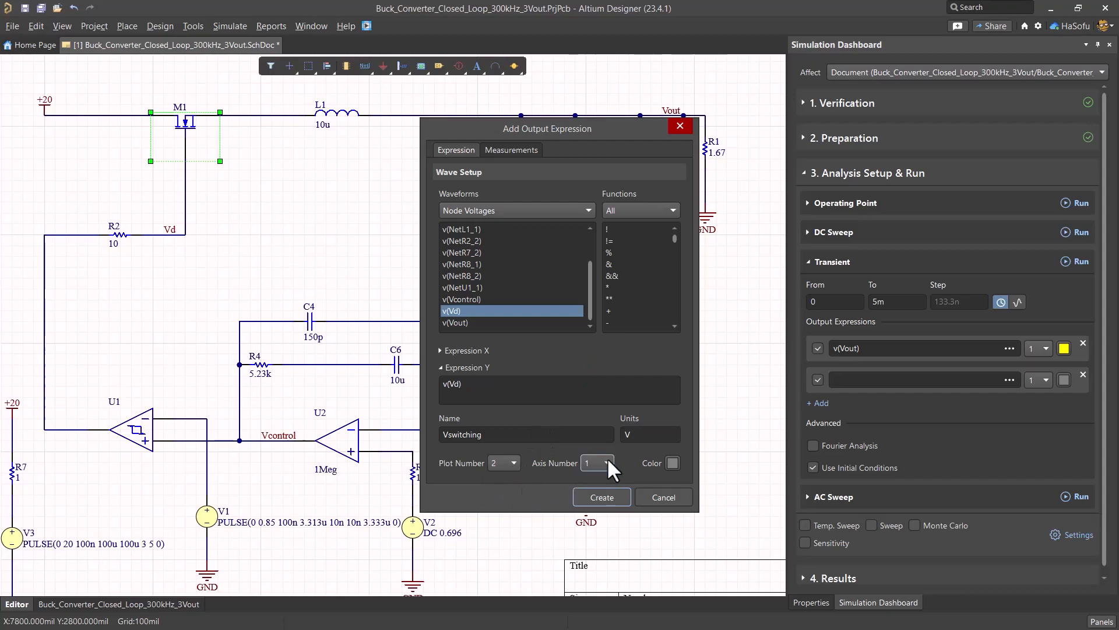
click(673, 462)
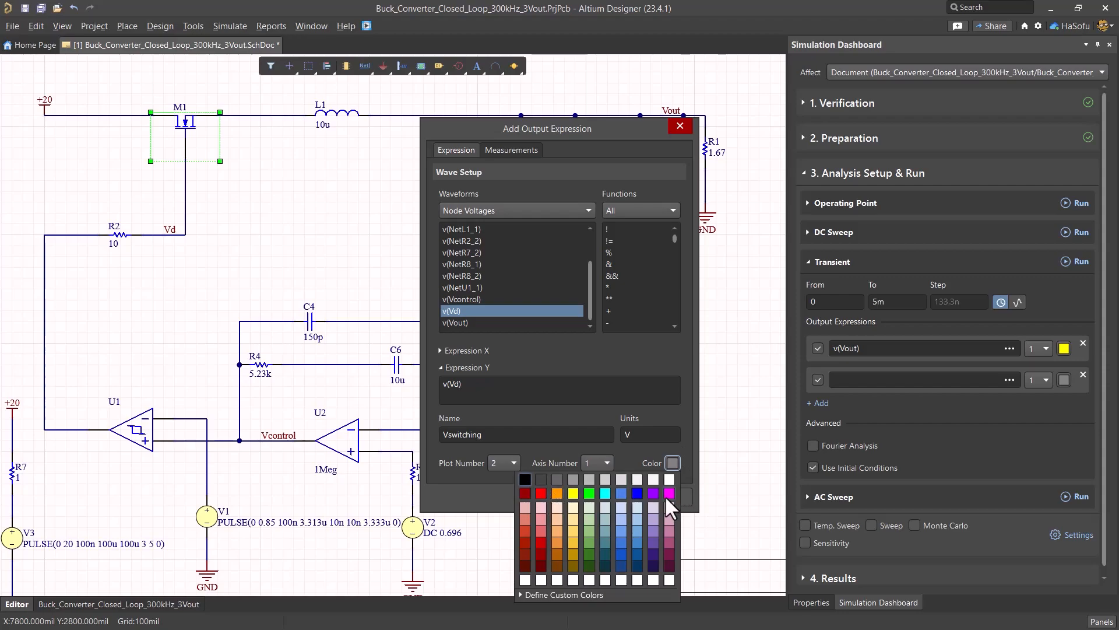
click(669, 493)
click(586, 496)
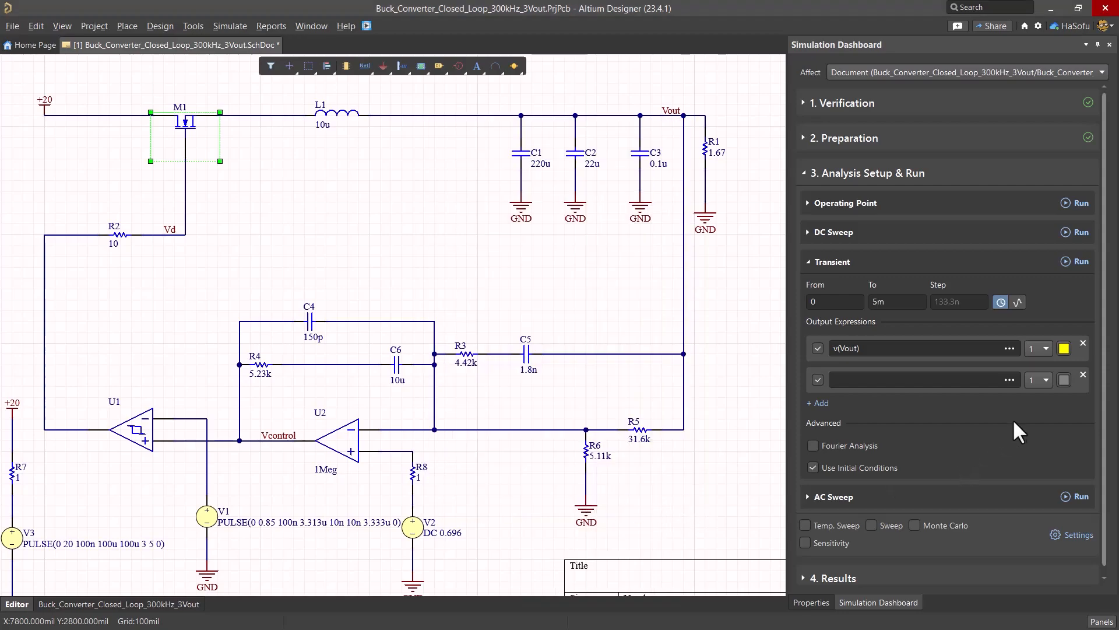
- Run the transient analysis, inspect the settled part of the output voltage curve up close and fit the document again
click(1081, 265)
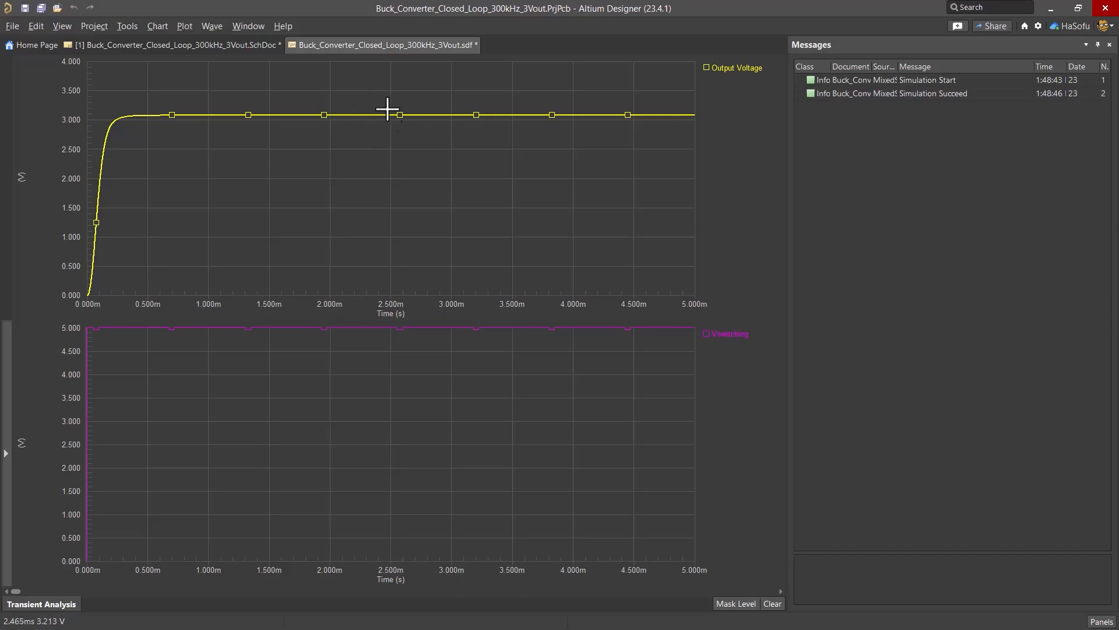
drag(415, 103, 449, 121)
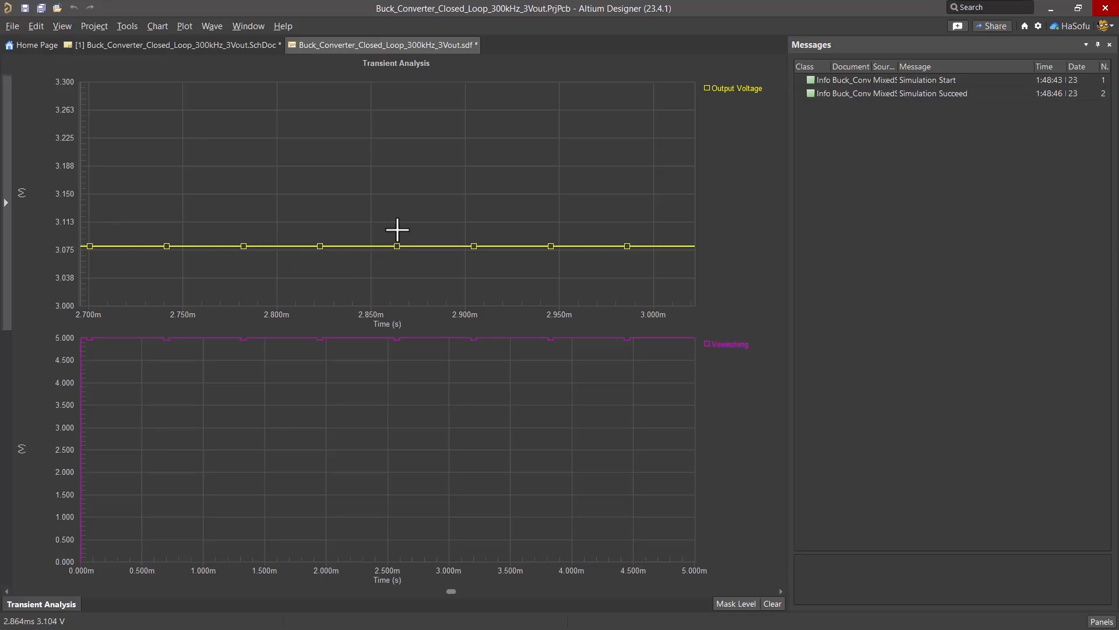
right_click(346, 42)
click(295, 126)
right_click(295, 126)
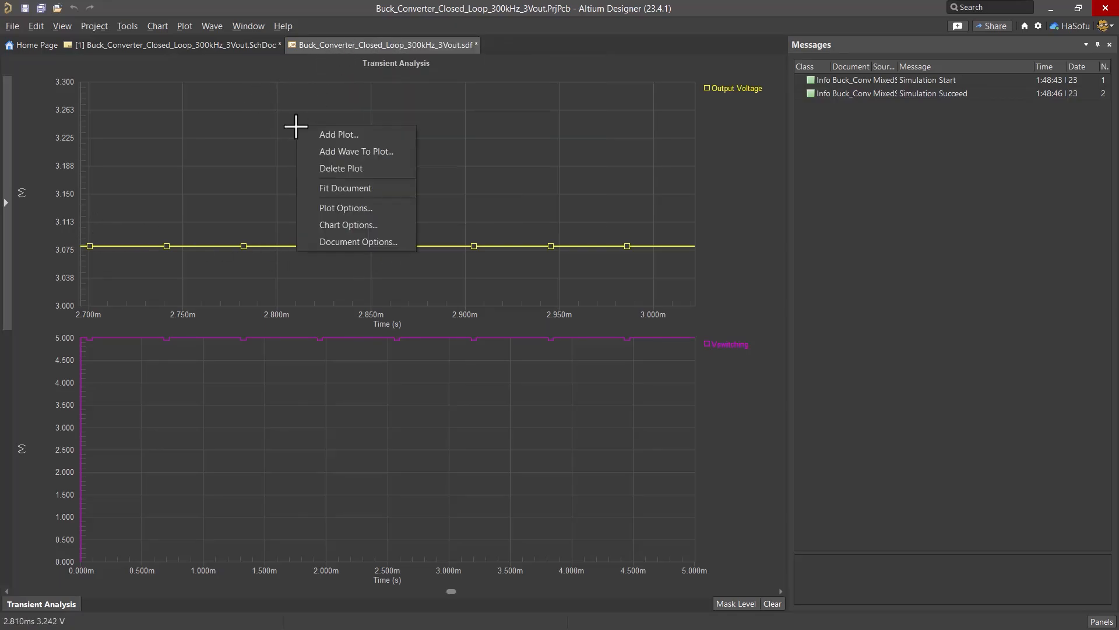
click(338, 184)
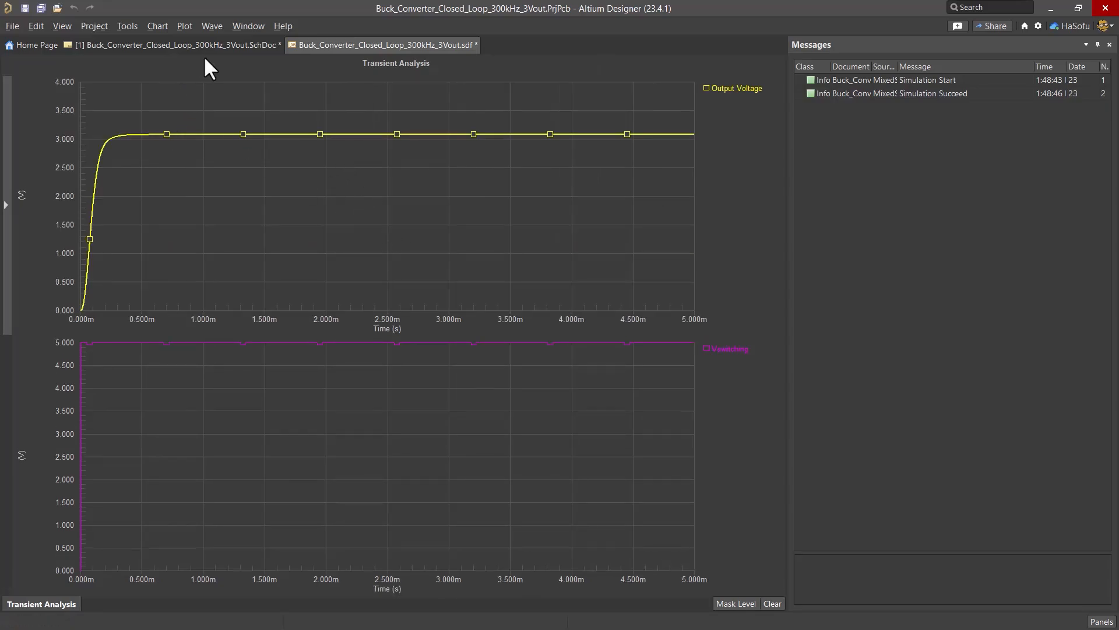
- Display the Sim Data with the source waves and waveform measurements for the transient results
click(218, 42)
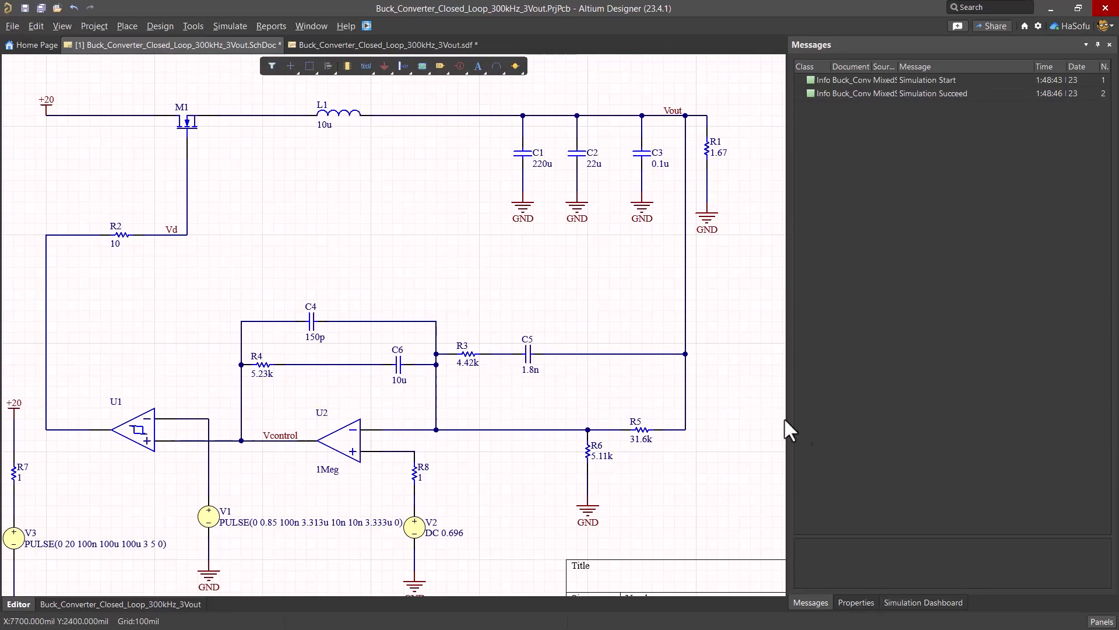
click(365, 45)
click(1101, 622)
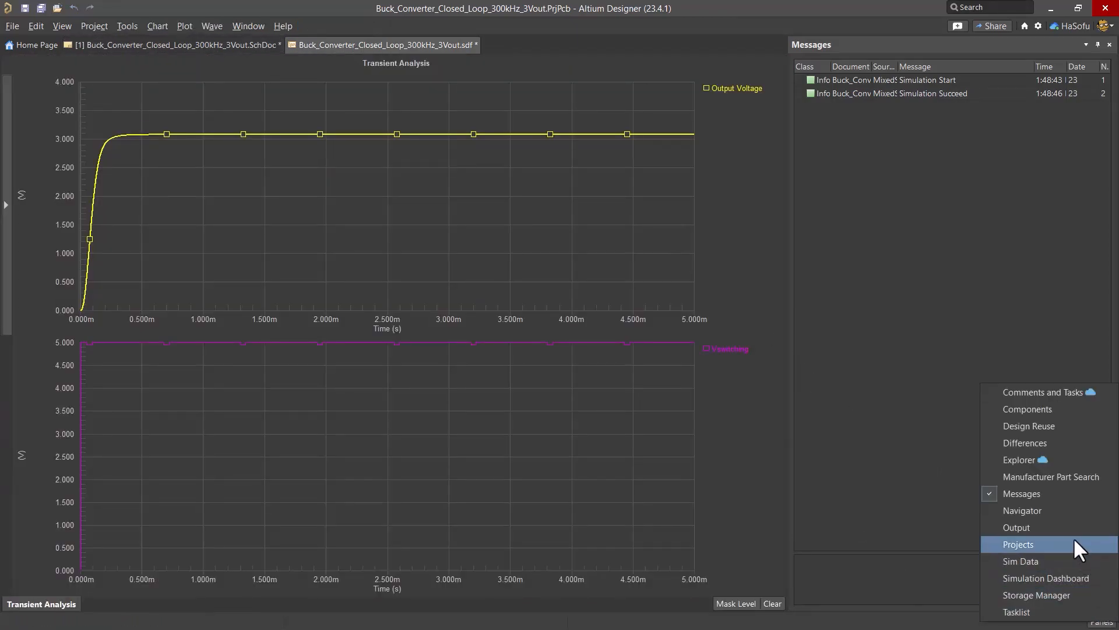
click(1052, 563)
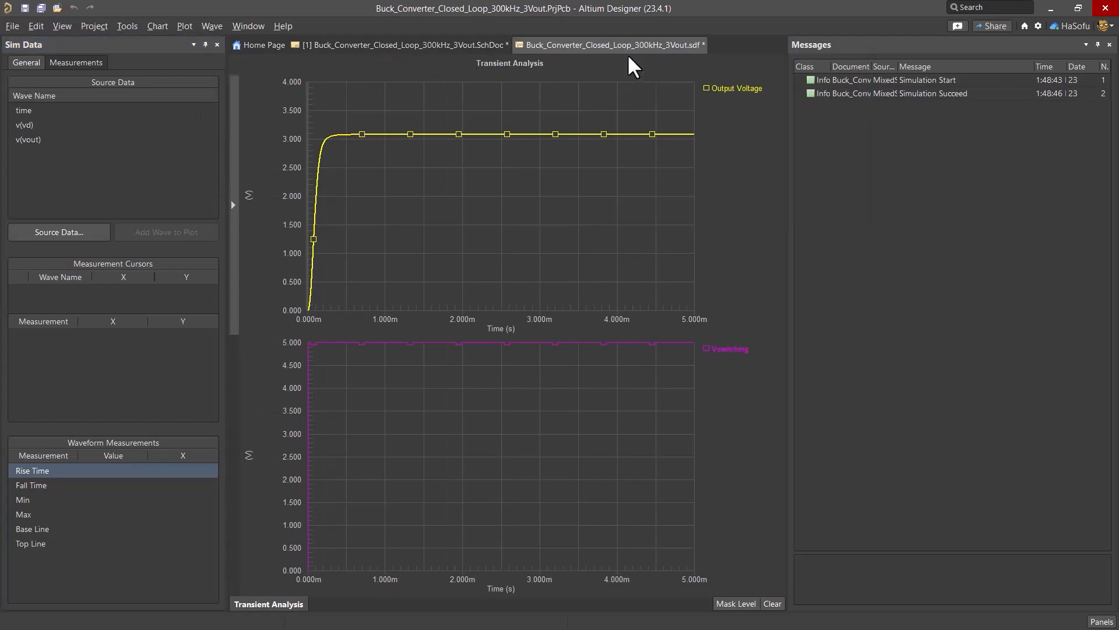
- Close the simulation results, saving them as Buck_Converter_Closed_Loop_300kHz_3Vout.sdf, and save all open documents
click(548, 375)
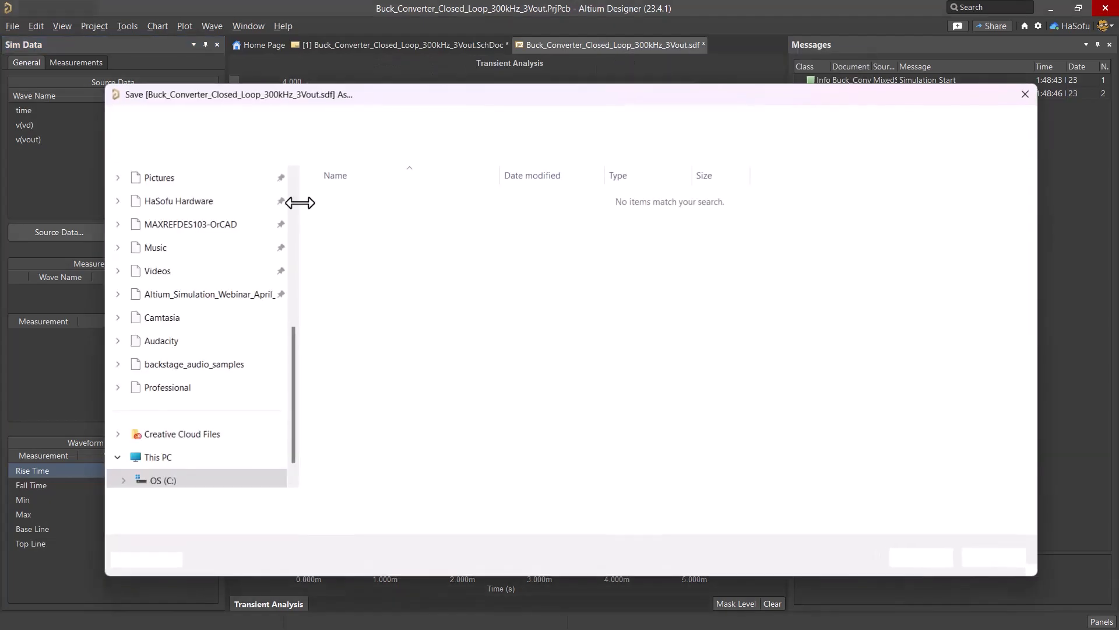
click(916, 557)
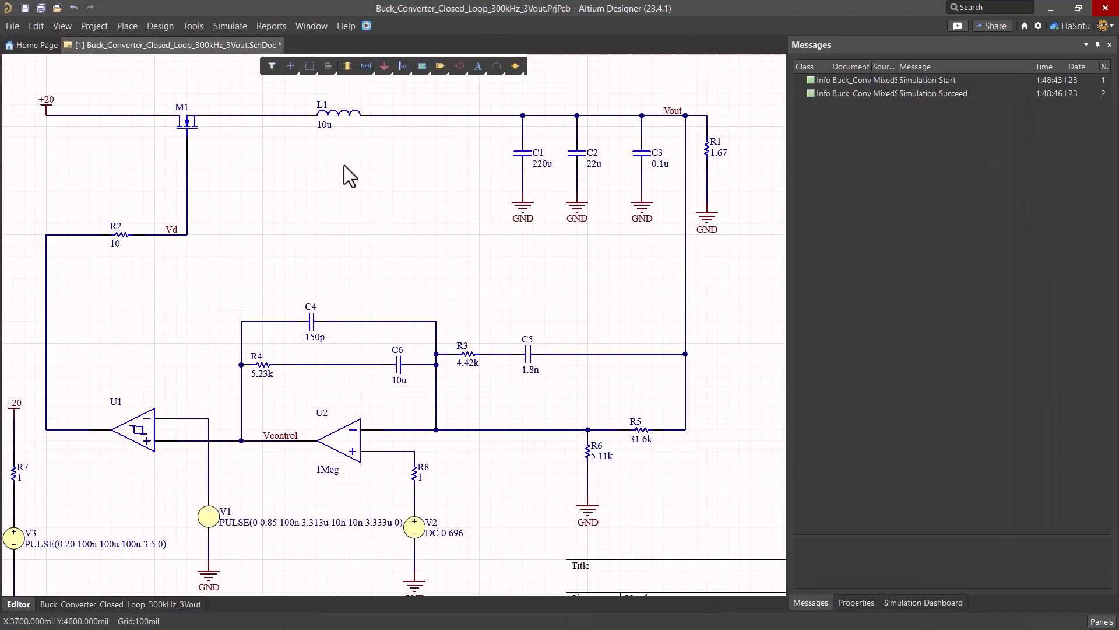
click(40, 10)
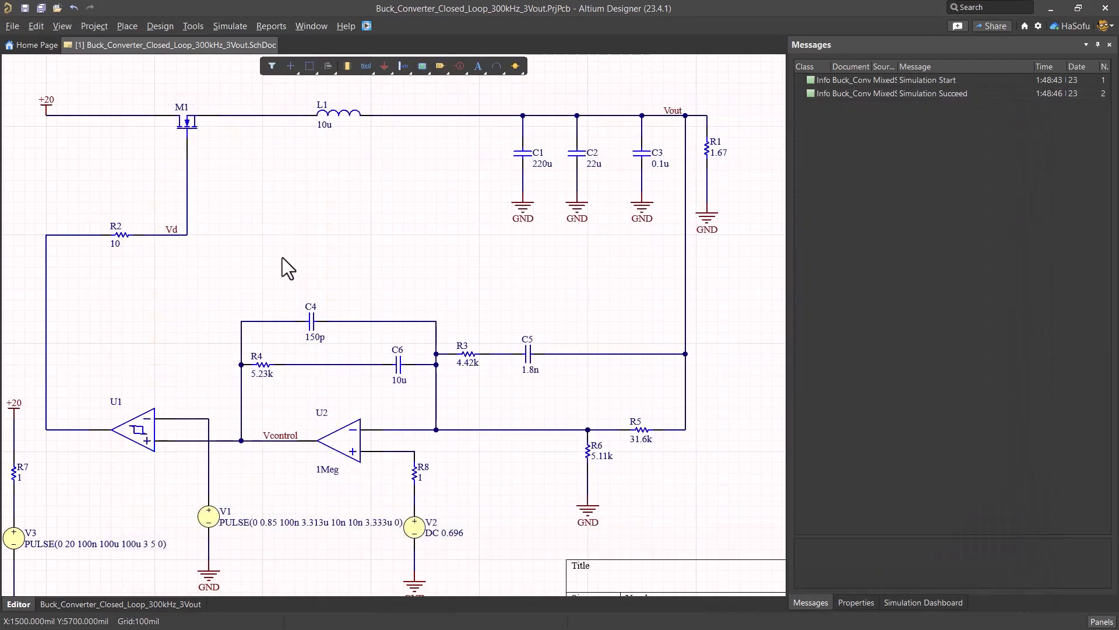
click(913, 558)
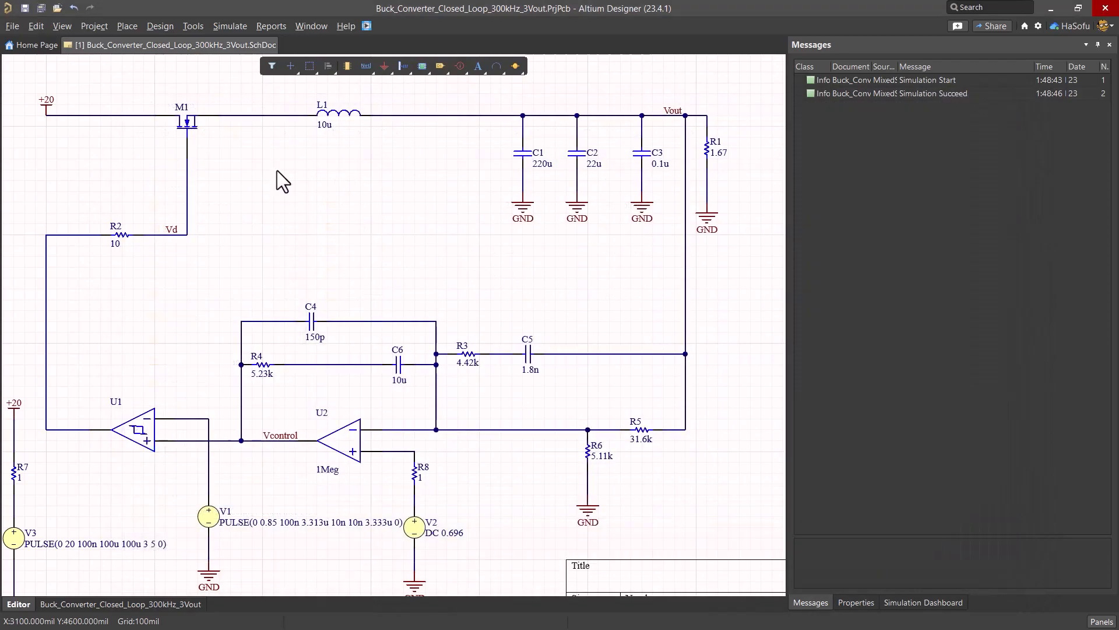
- Close the simulation messages and bring the whole converter schematic into view
click(1109, 45)
right_drag(378, 177, 553, 160)
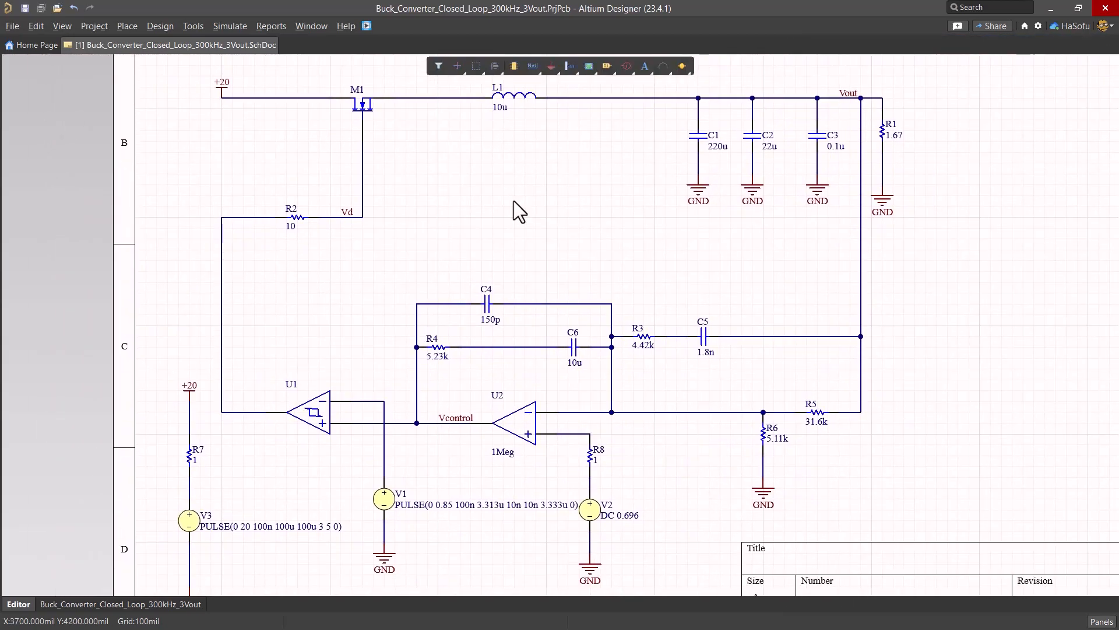
ctrl+scroll(513, 201, down, 2)
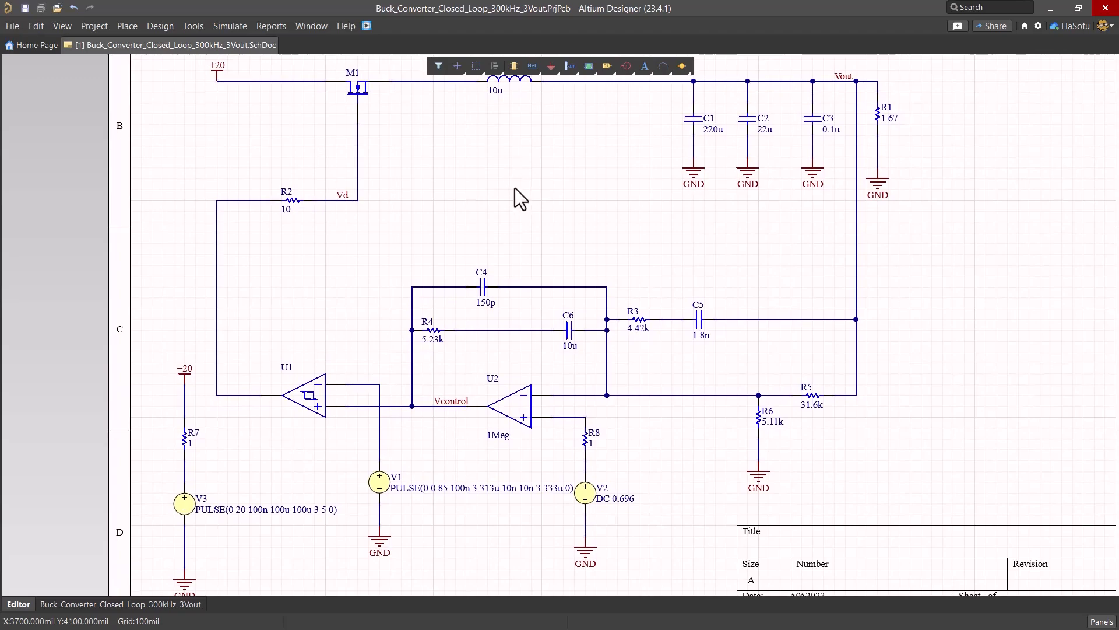
right_drag(523, 180, 511, 267)
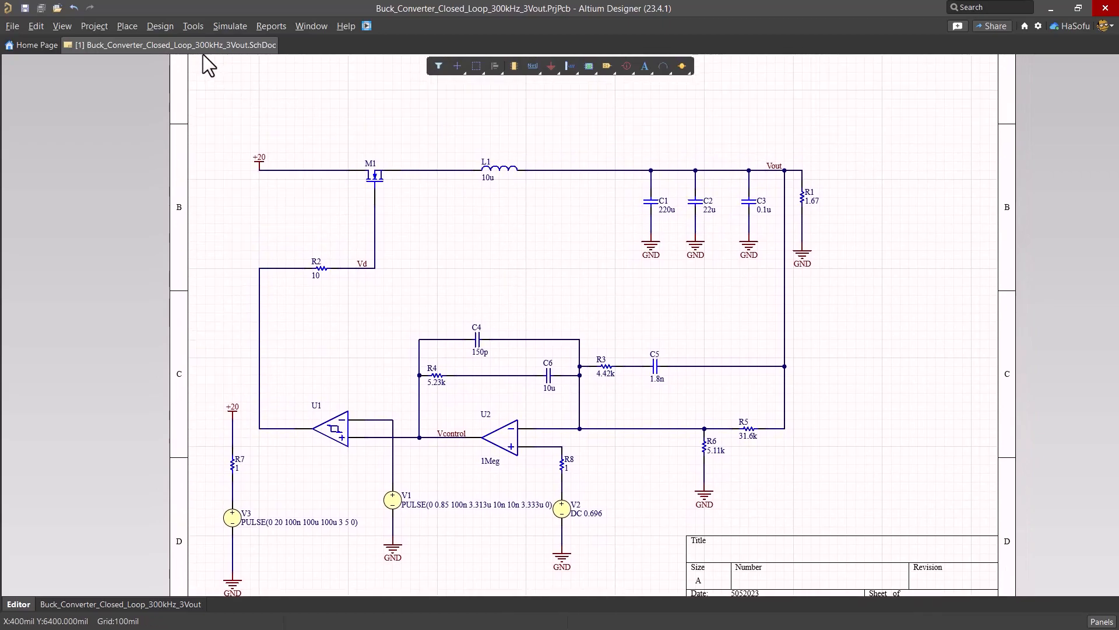